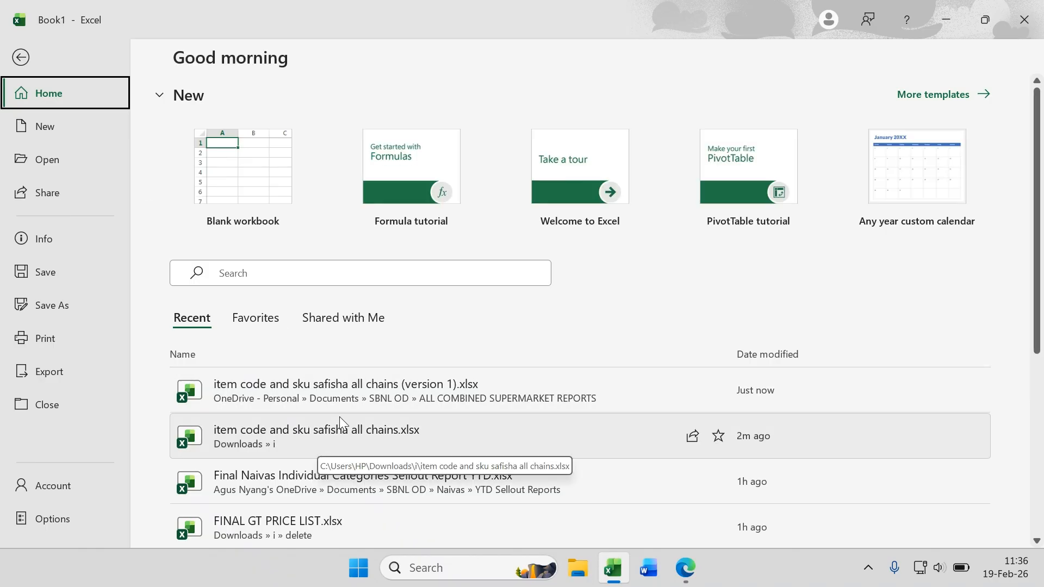
Step: Return to the open workbook and examine the item codes and SKU names on the Naivas sheet
scroll(321, 419, down, 1)
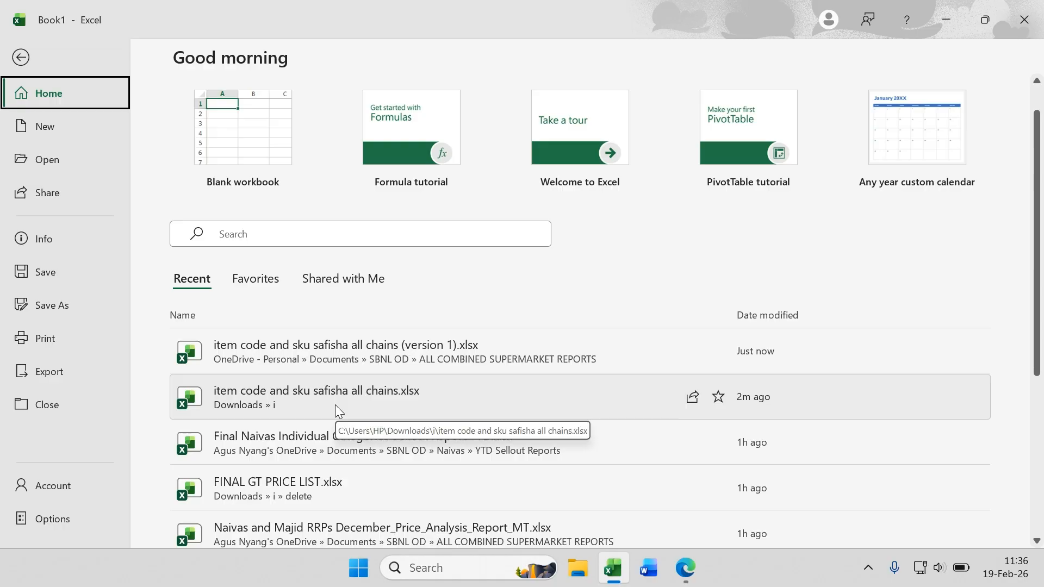
click(22, 57)
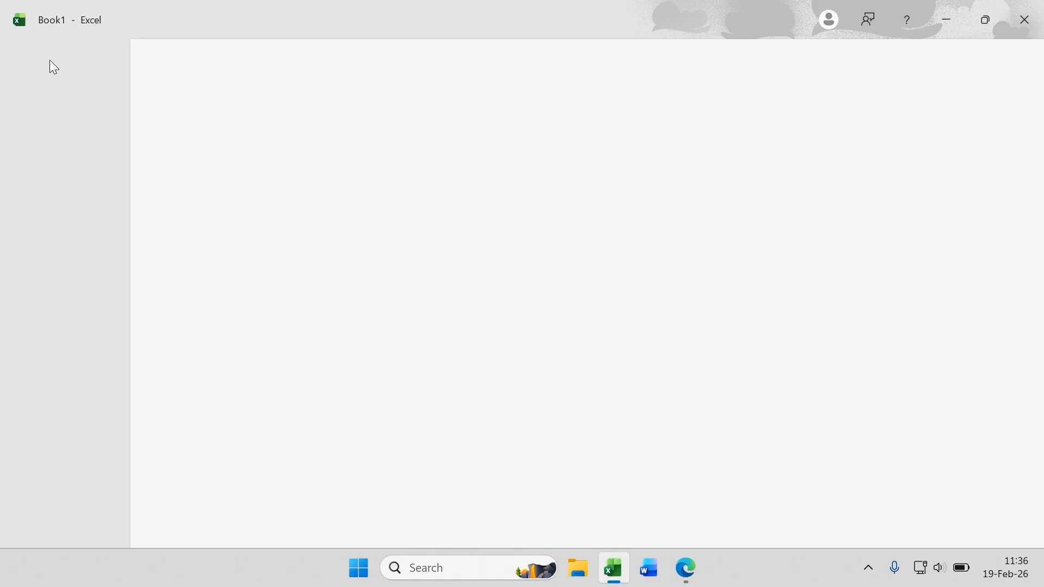
click(157, 266)
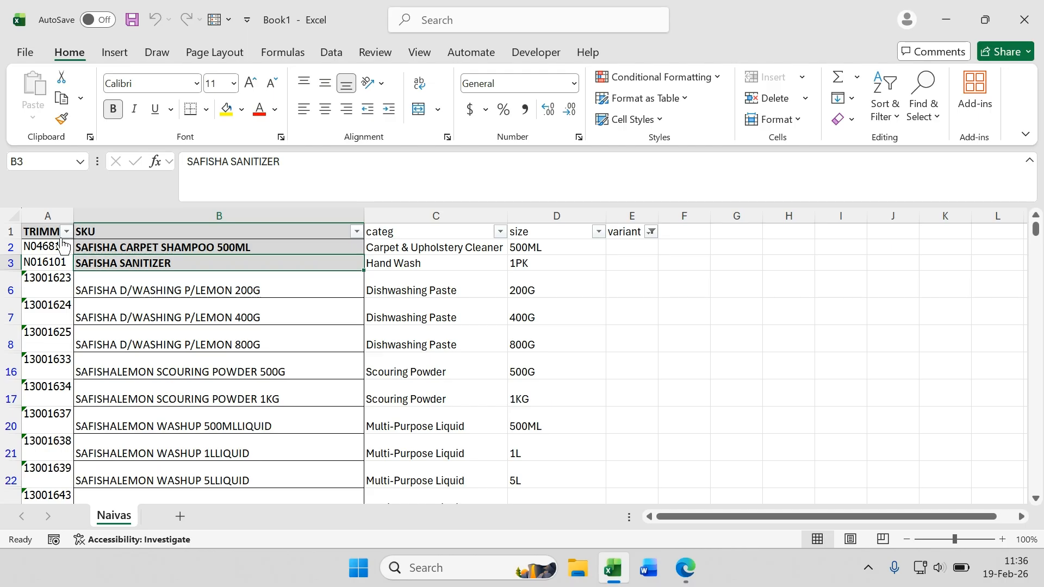
click(40, 261)
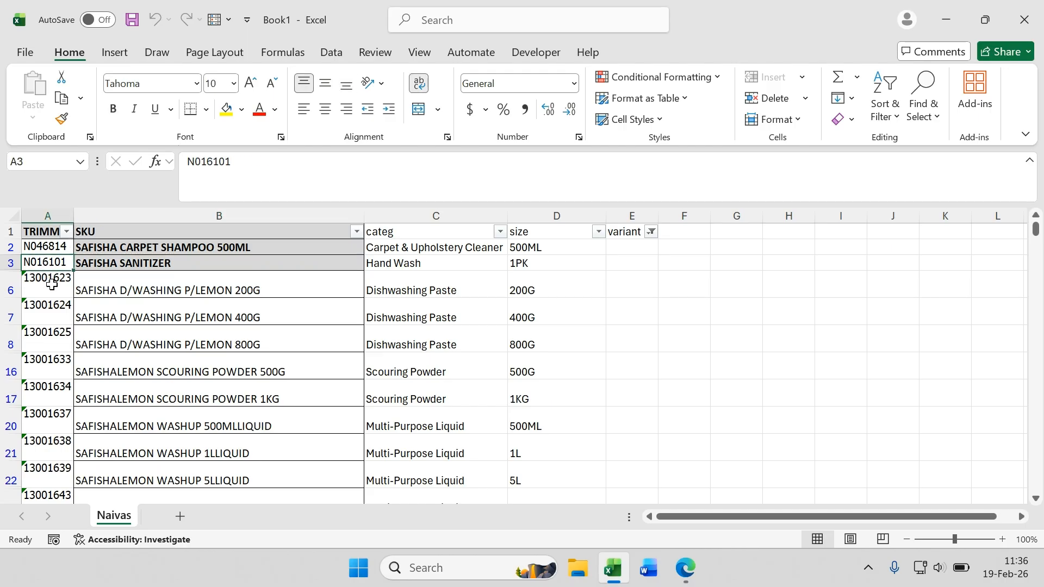
click(36, 230)
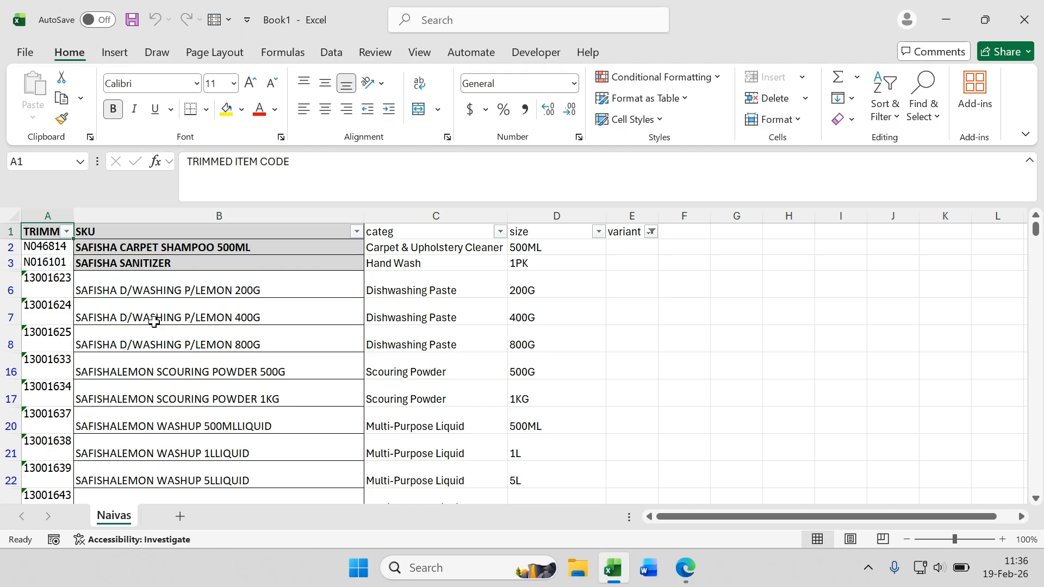
click(166, 307)
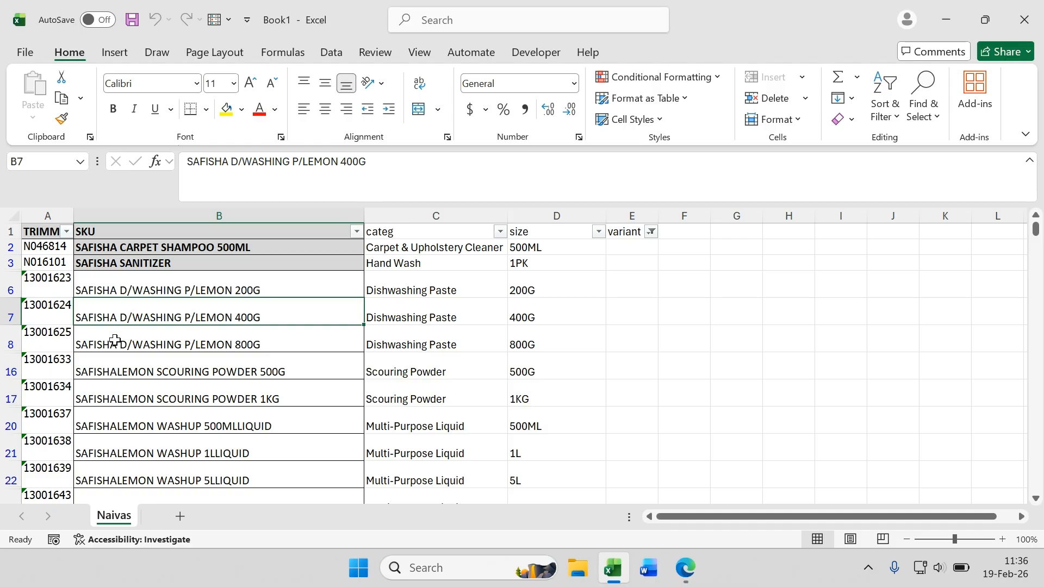
click(54, 340)
click(134, 348)
click(142, 372)
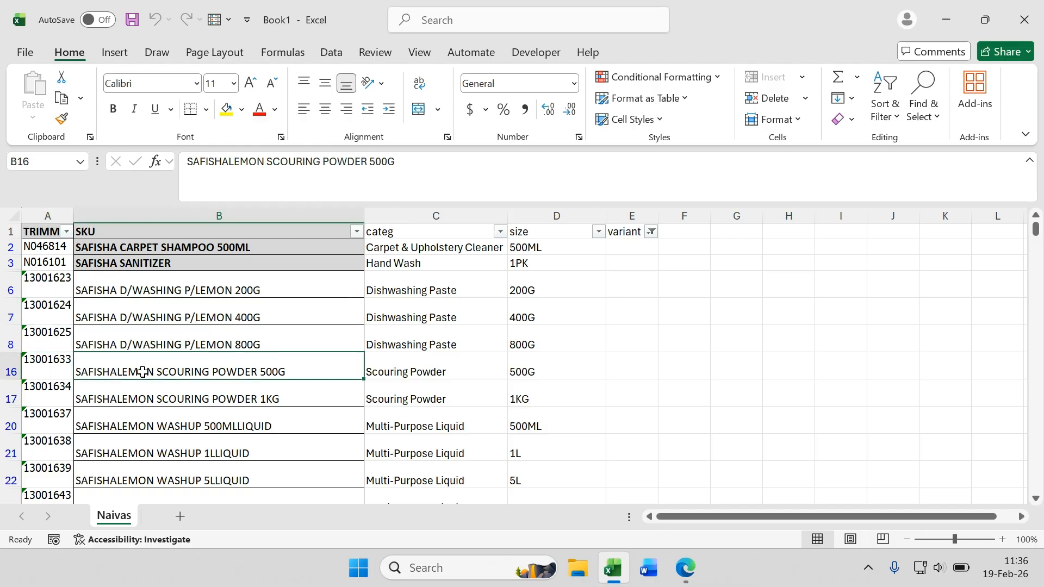
drag(50, 343, 108, 424)
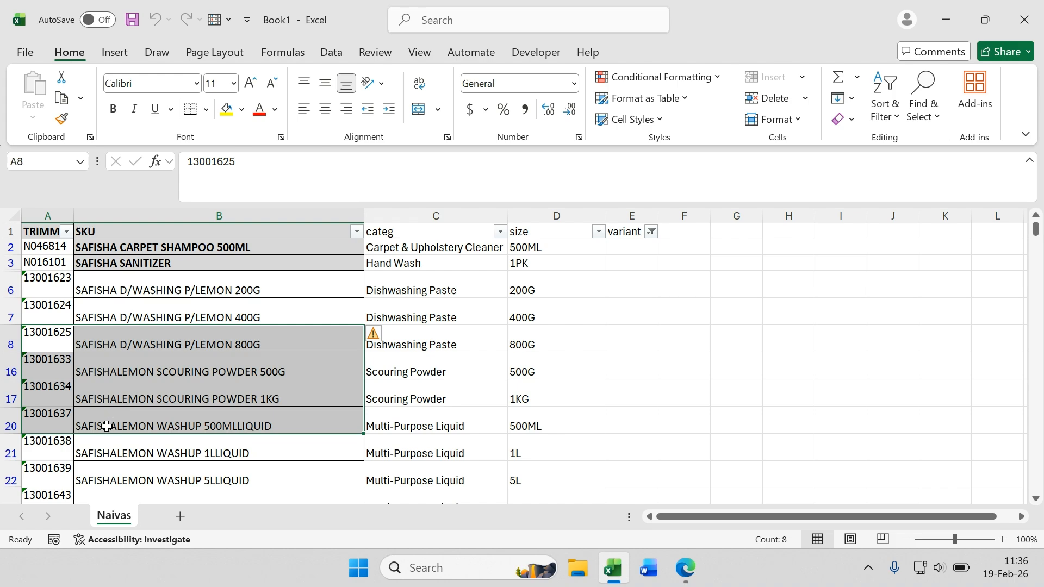
click(111, 310)
click(53, 306)
click(113, 318)
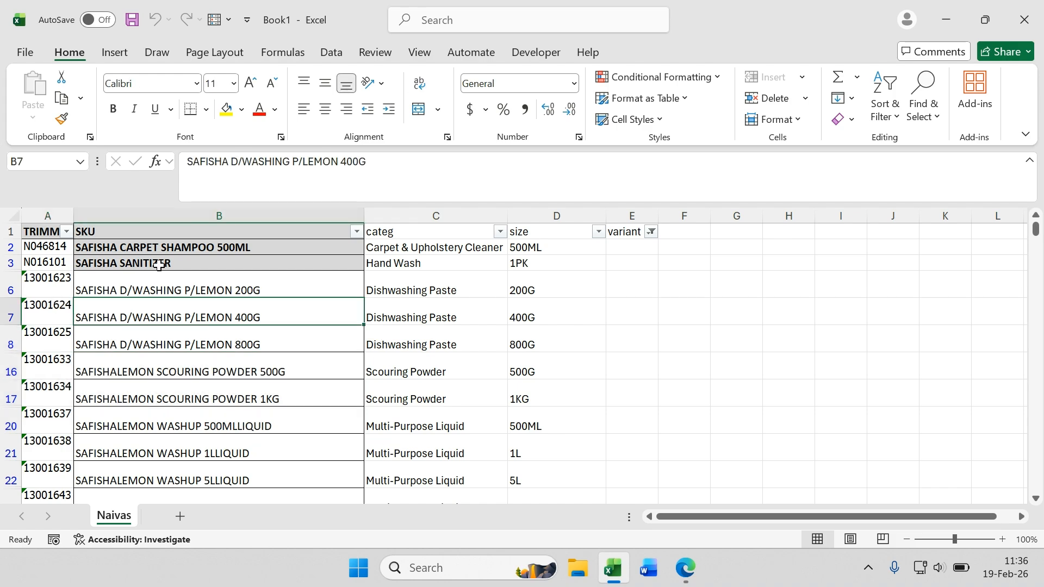
Step: Open the FINAL GT PRICE LIST.xlsx workbook from the recent files
click(22, 53)
click(305, 526)
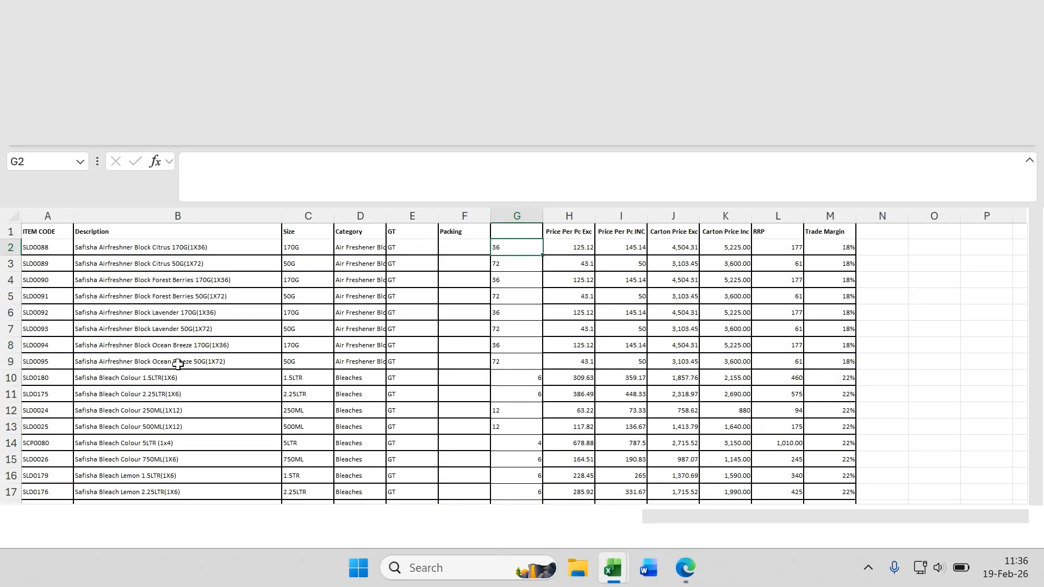
Step: Examine the item codes, descriptions and sizes in the price list on Sheet1
click(130, 265)
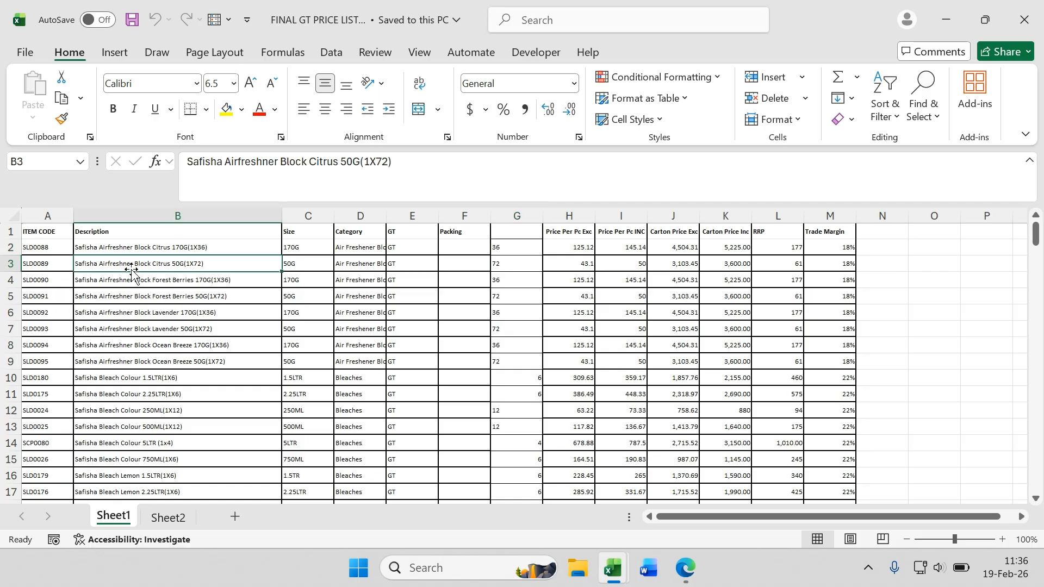
click(130, 295)
click(41, 250)
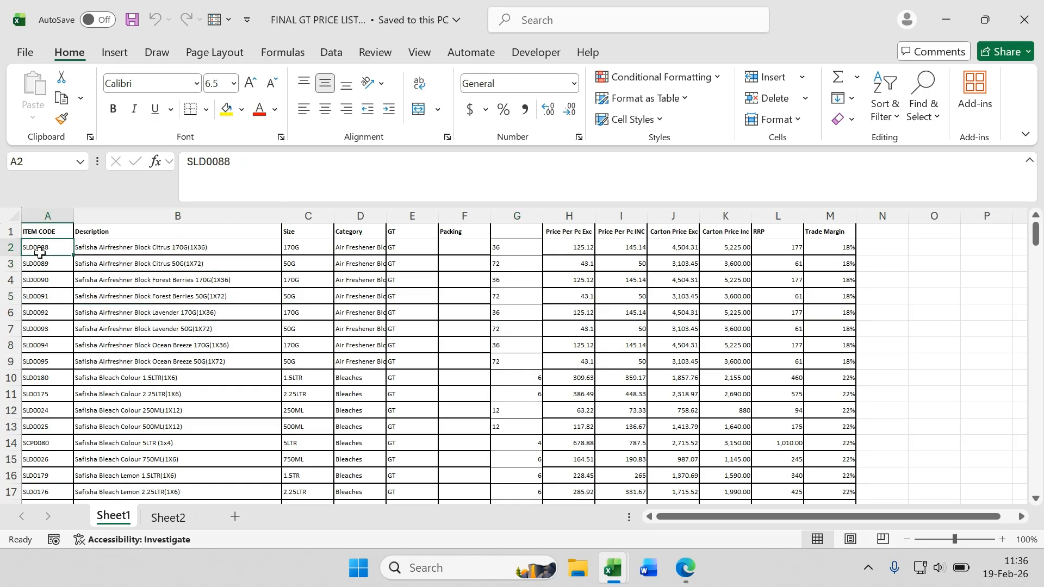
click(50, 277)
click(100, 299)
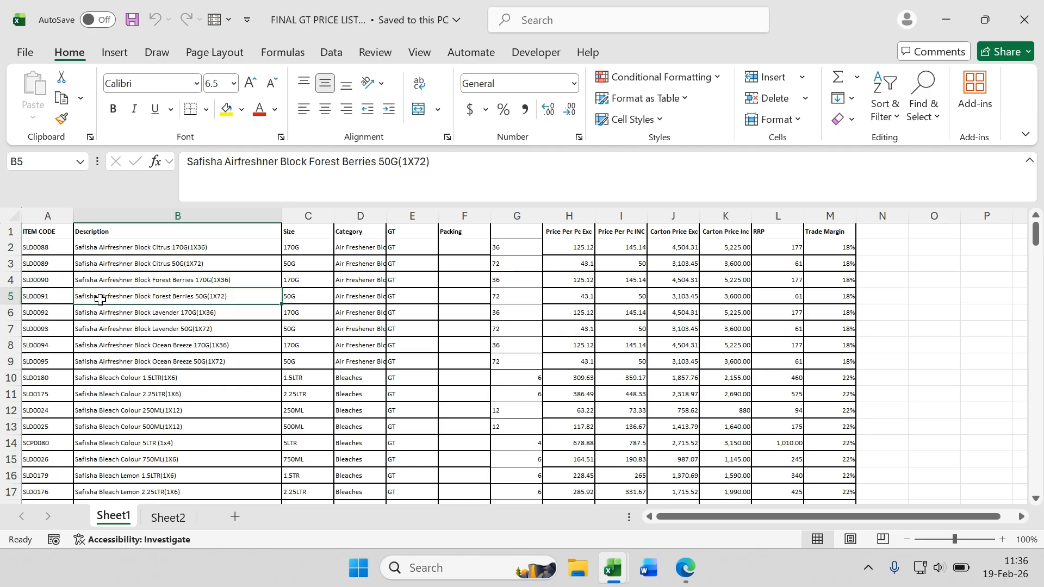
click(49, 279)
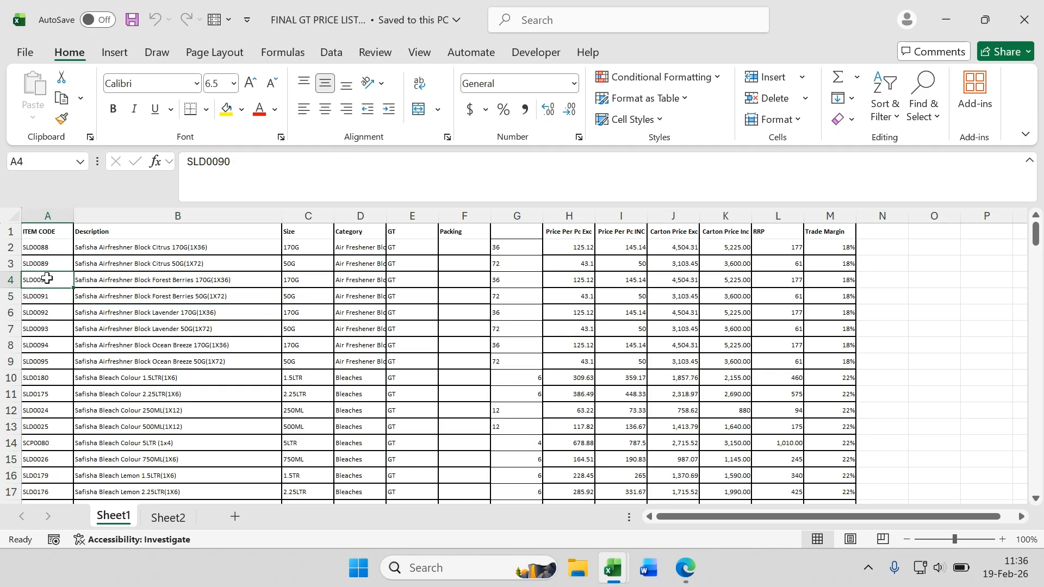
click(123, 281)
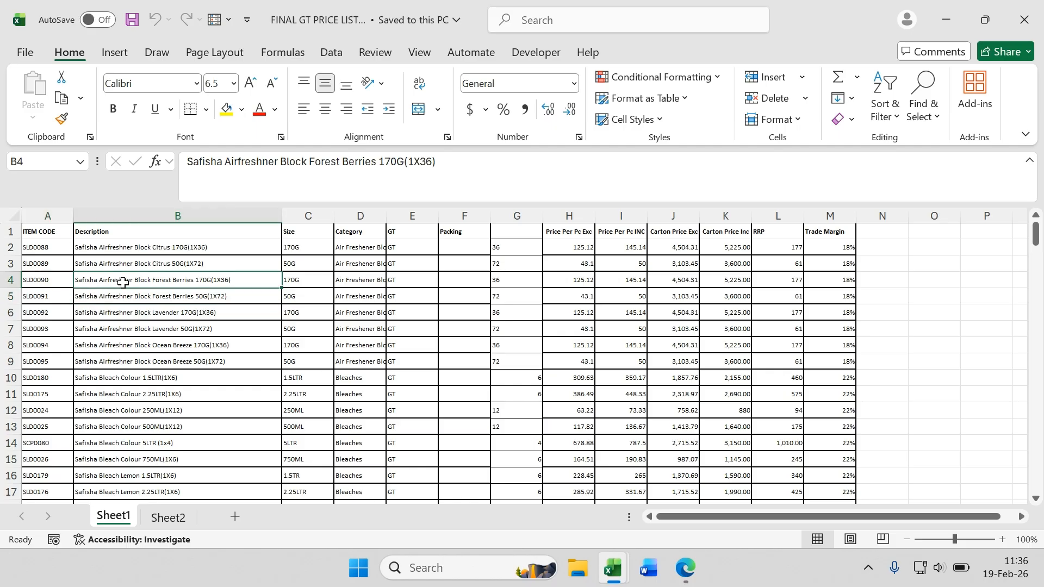
click(125, 247)
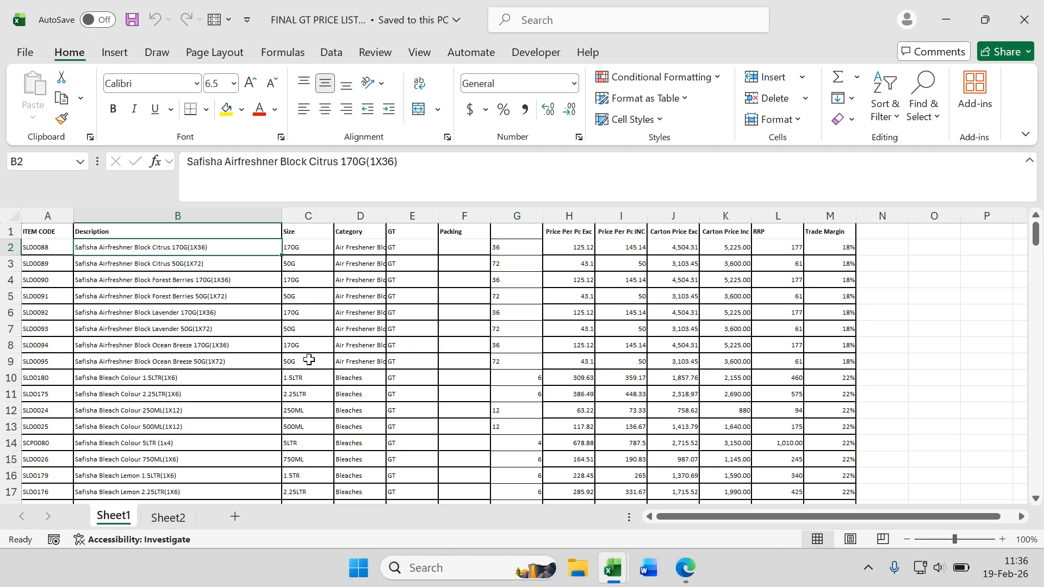
click(164, 346)
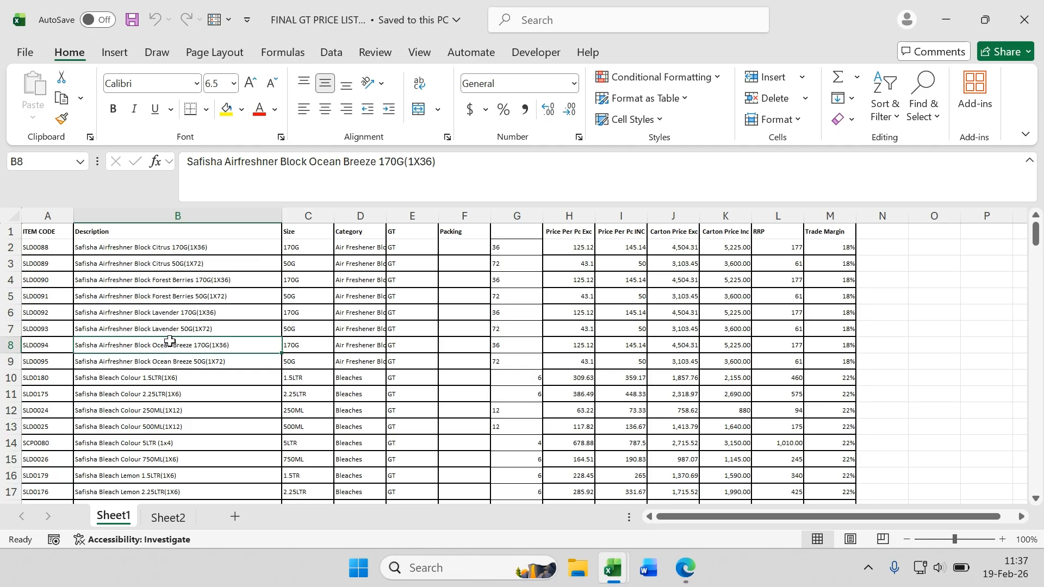
click(151, 246)
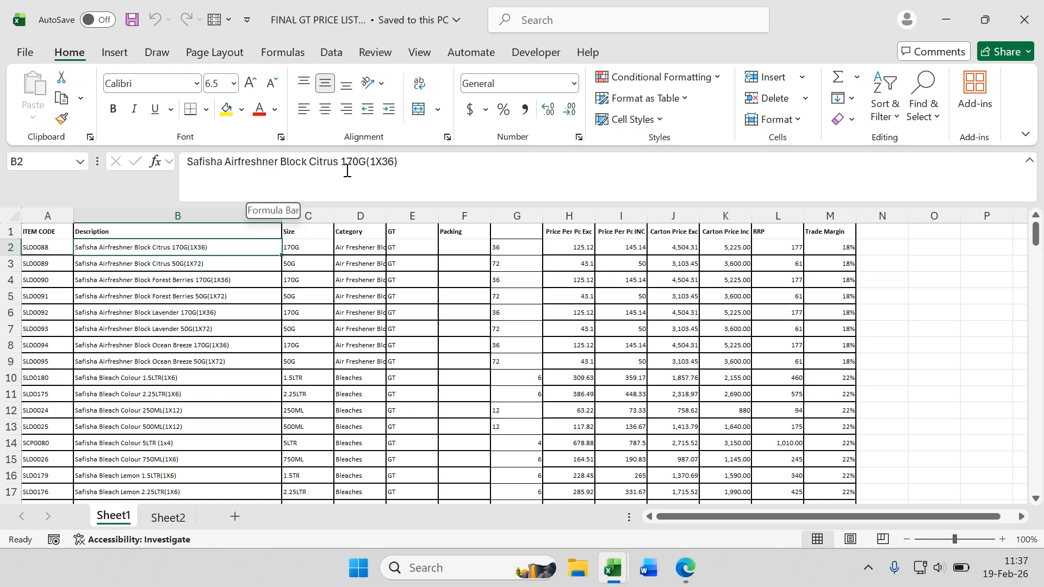
click(156, 345)
scroll(197, 334, down, 2)
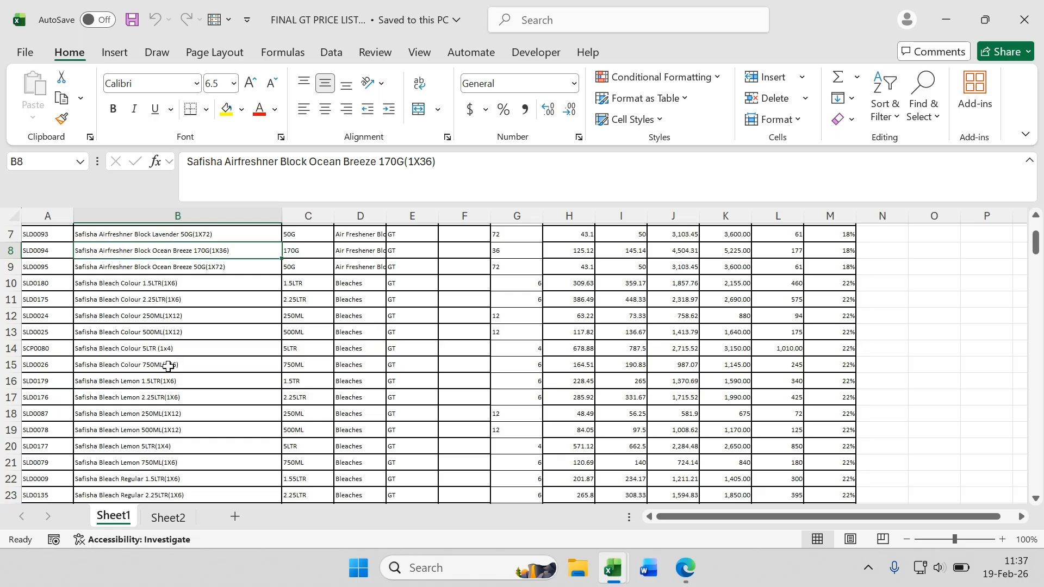
scroll(181, 295, up, 2)
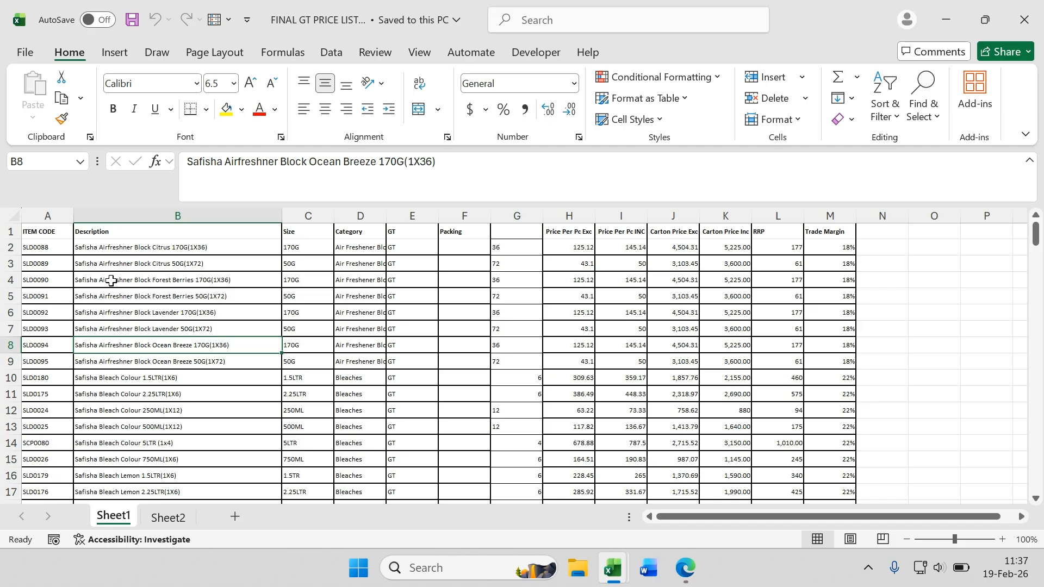
click(45, 247)
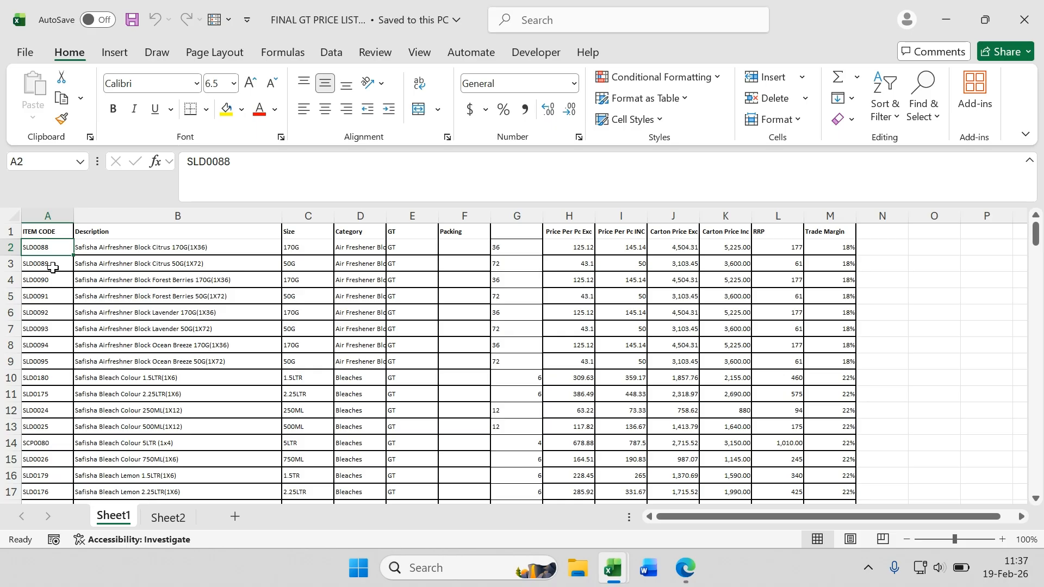
click(117, 249)
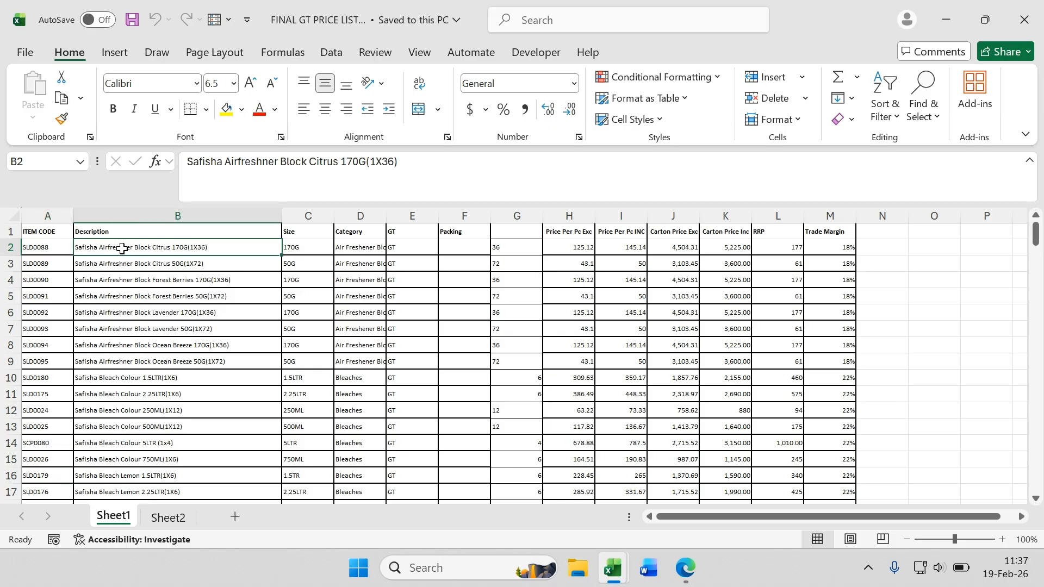
click(302, 249)
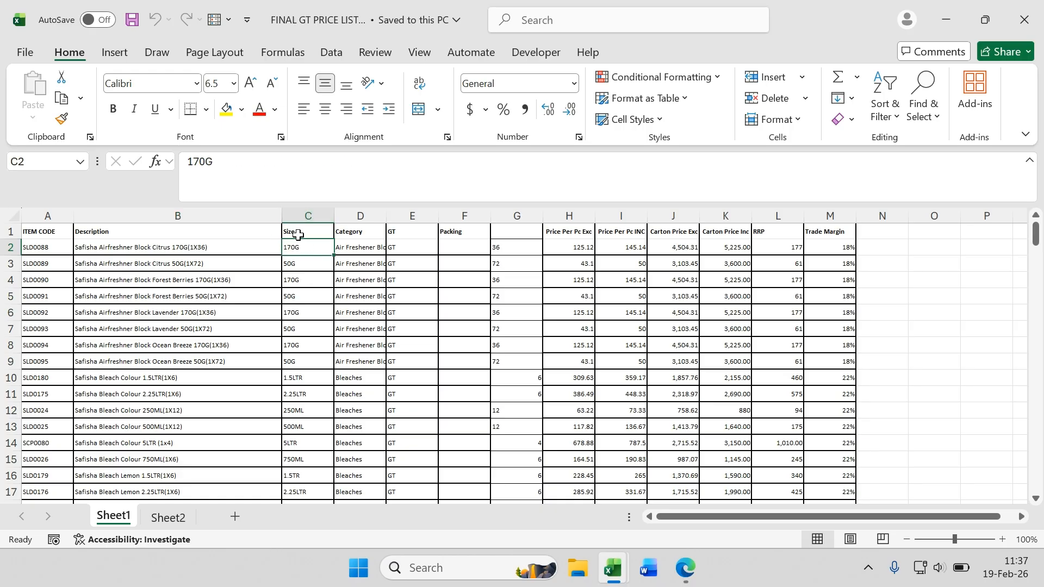
click(177, 250)
click(58, 251)
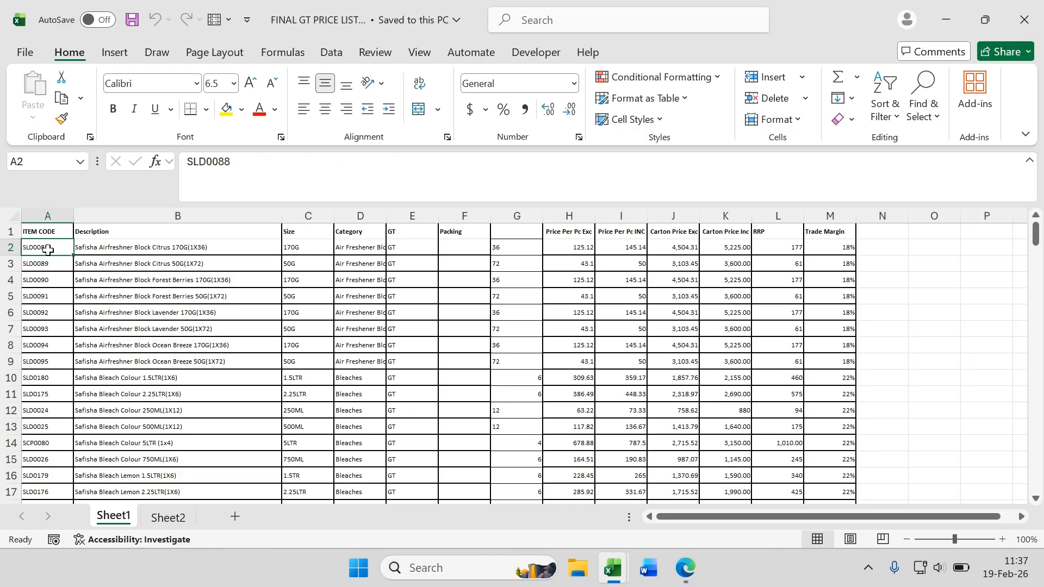
click(168, 255)
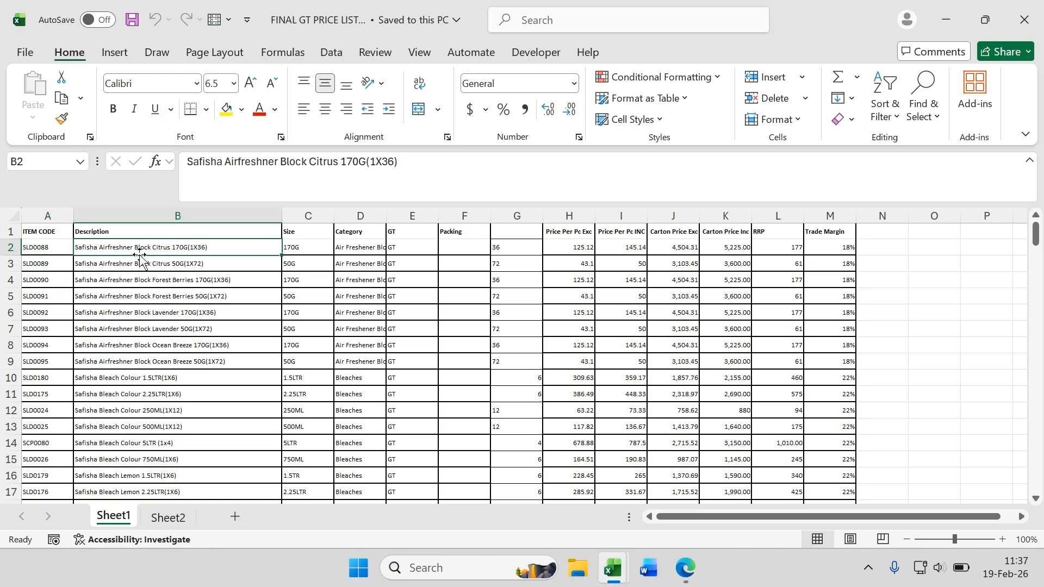
click(58, 247)
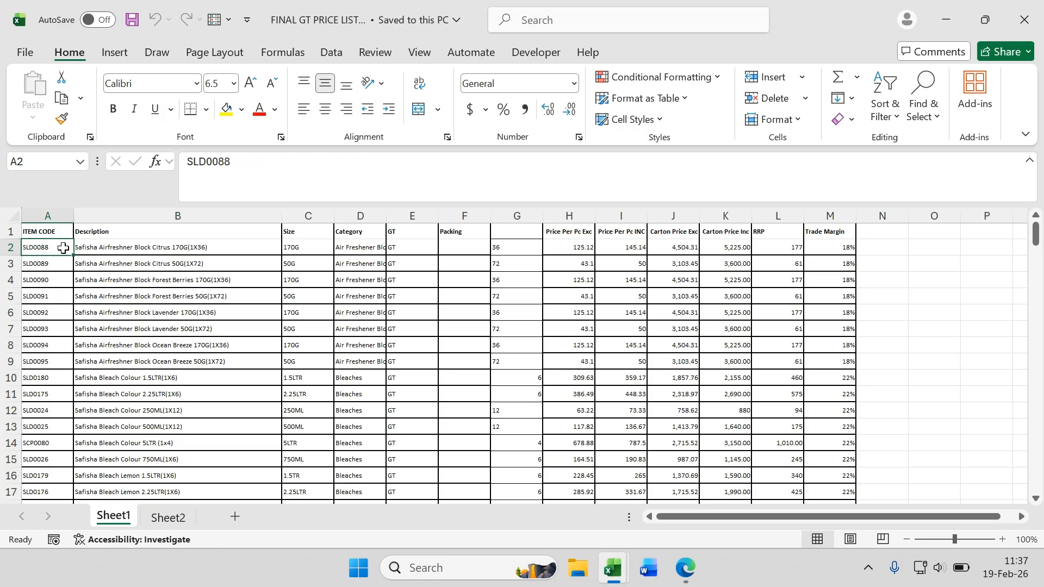
Step: Insert a blank column before Size and title it "sku as it is written in their book"
click(308, 216)
key(ctrl+shift+equal)
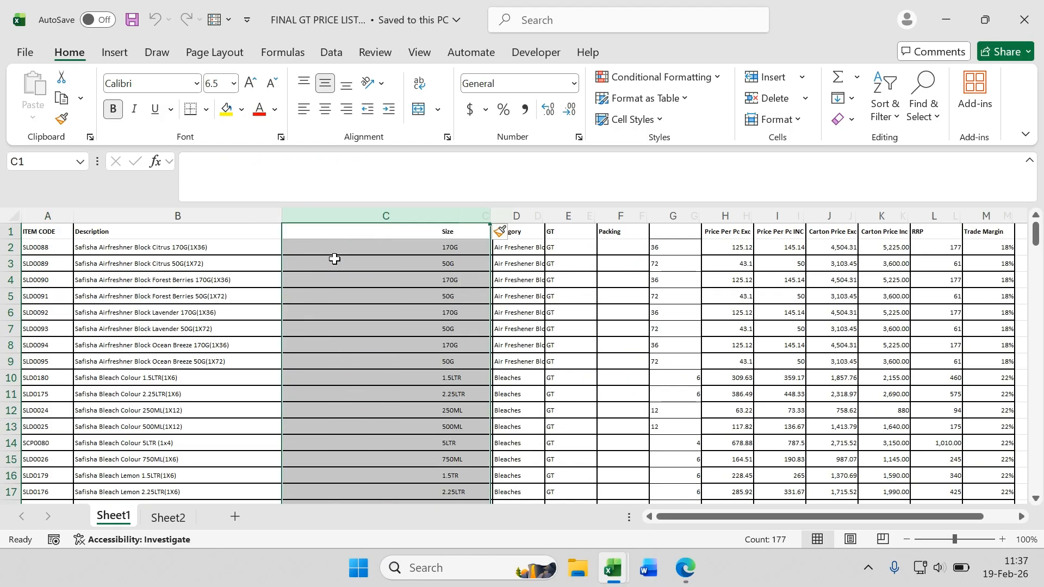
click(362, 238)
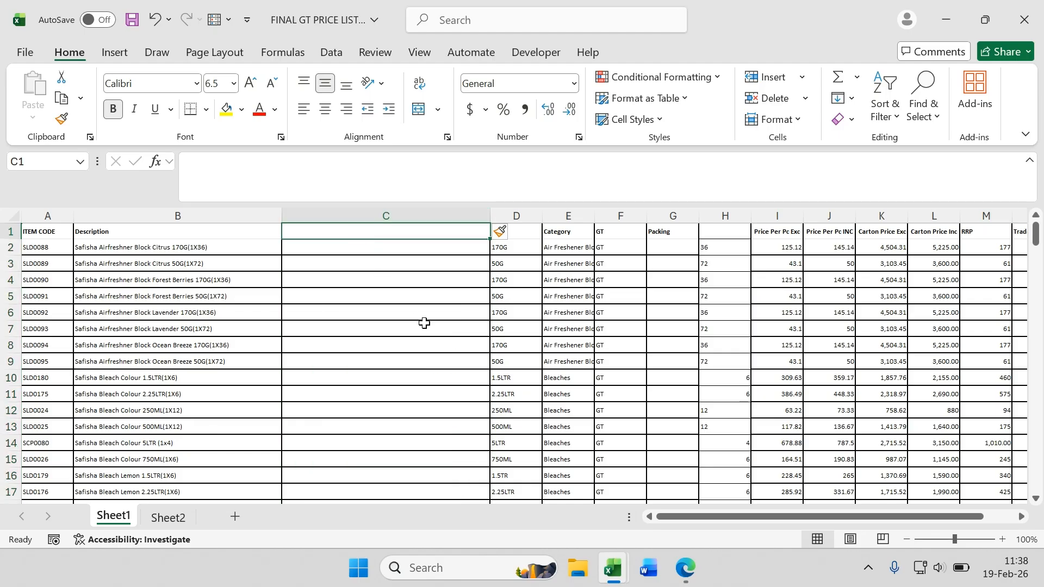
text(sku as it is wri)
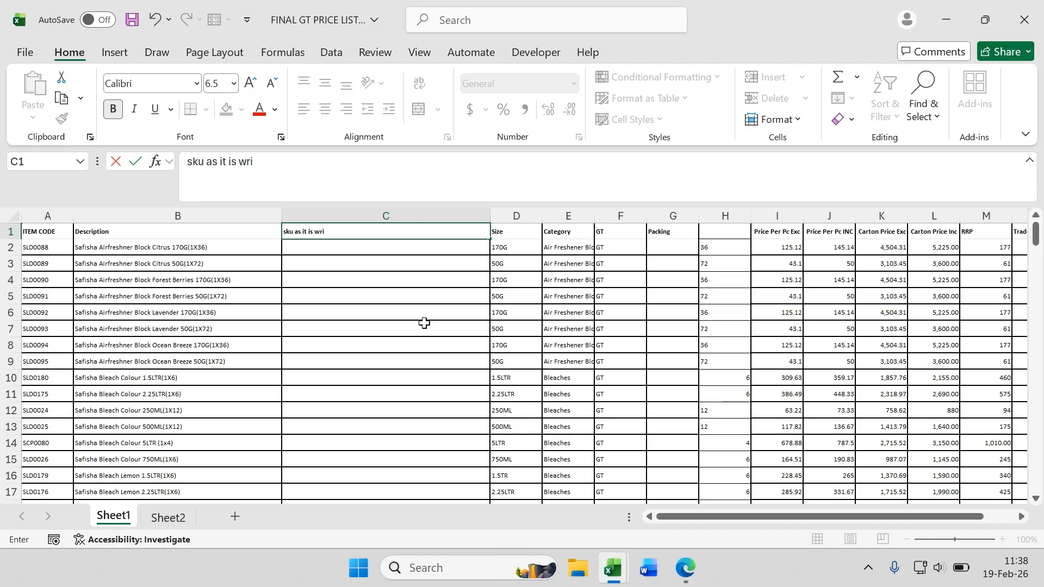
text(tten in their bo)
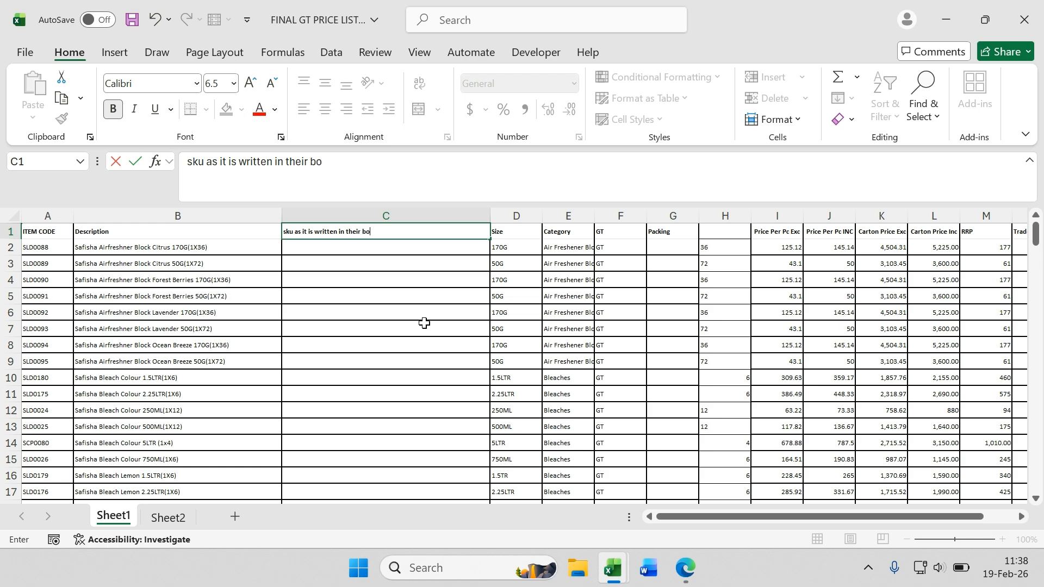
text(ok)
click(546, 263)
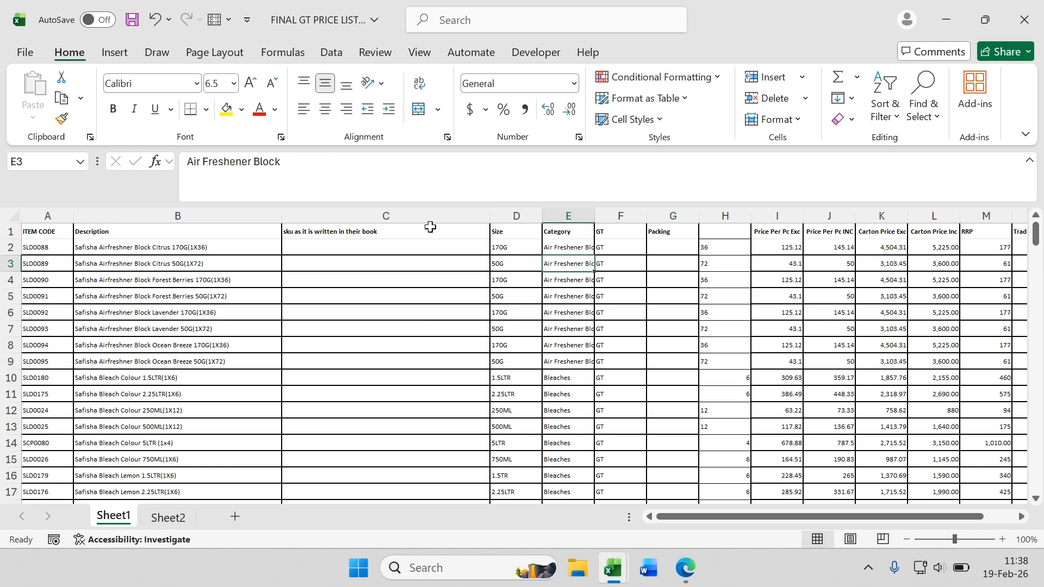
Step: Insert another blank column at C and narrow its width
click(426, 215)
key(ctrl+shift+plus)
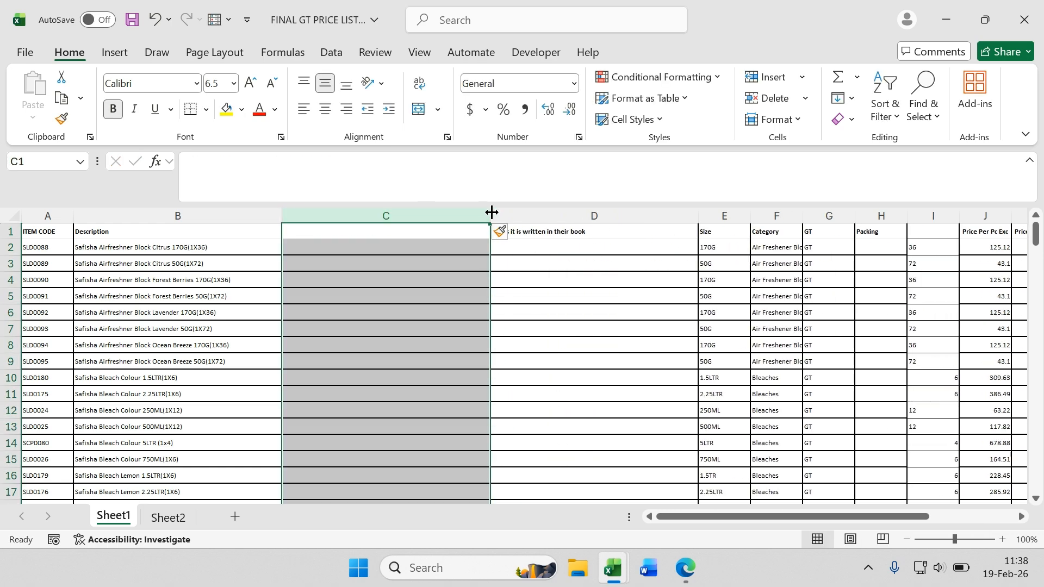
drag(491, 212, 419, 211)
Step: Title column C "their corresponding /matching item code"
click(322, 231)
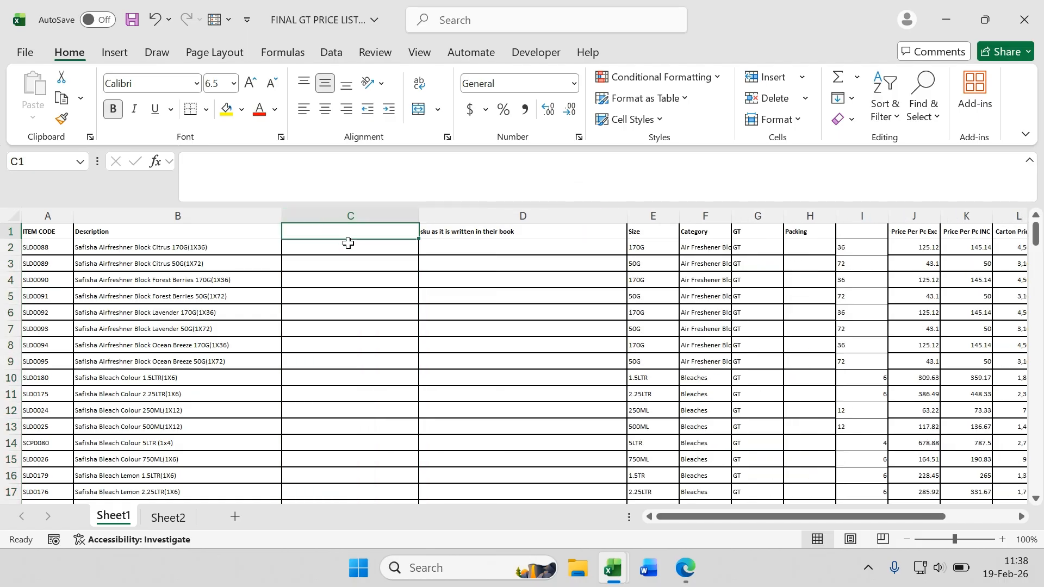
text(their co)
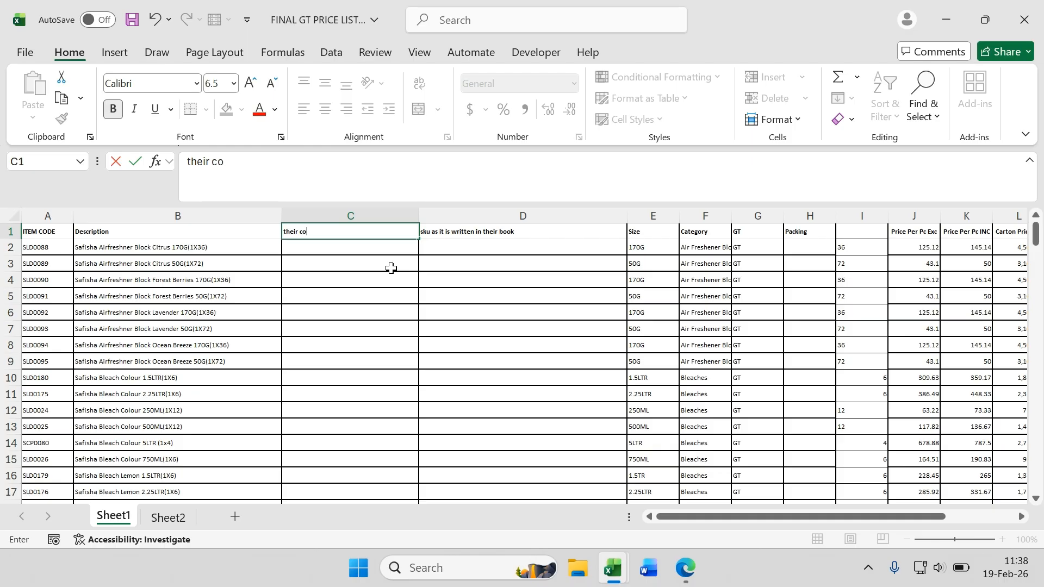
text(rresponding /)
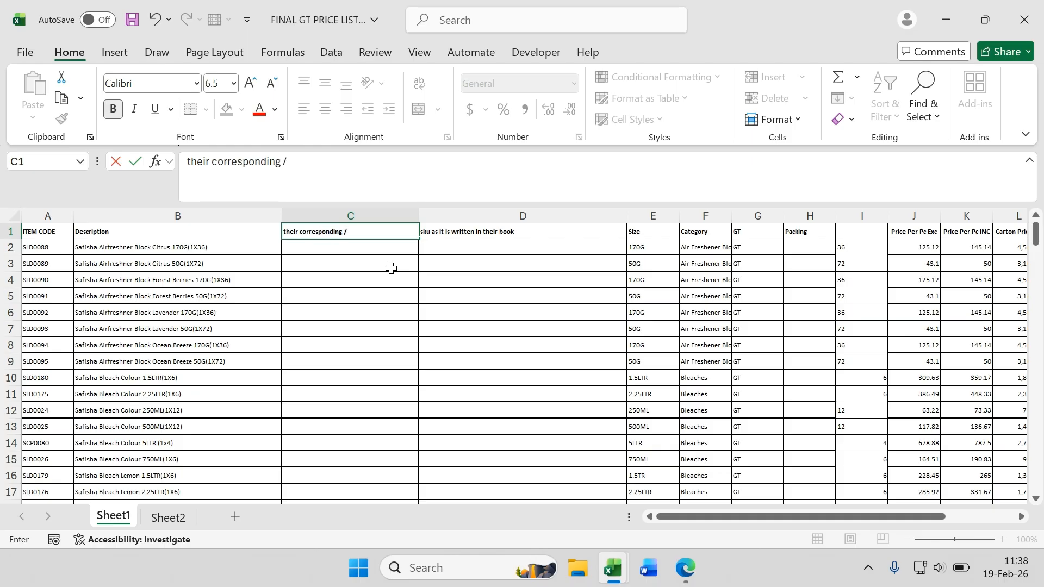
text(ma)
key(BackSpace)
key(BackSpace)
text(tching item)
key(Return)
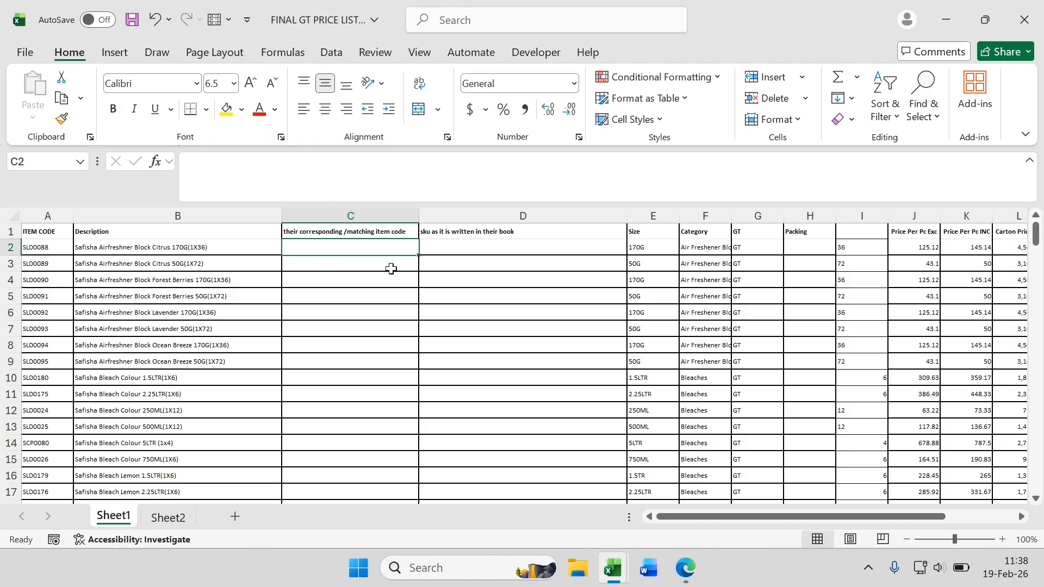
Step: Narrow both new columns C and D together
click(521, 279)
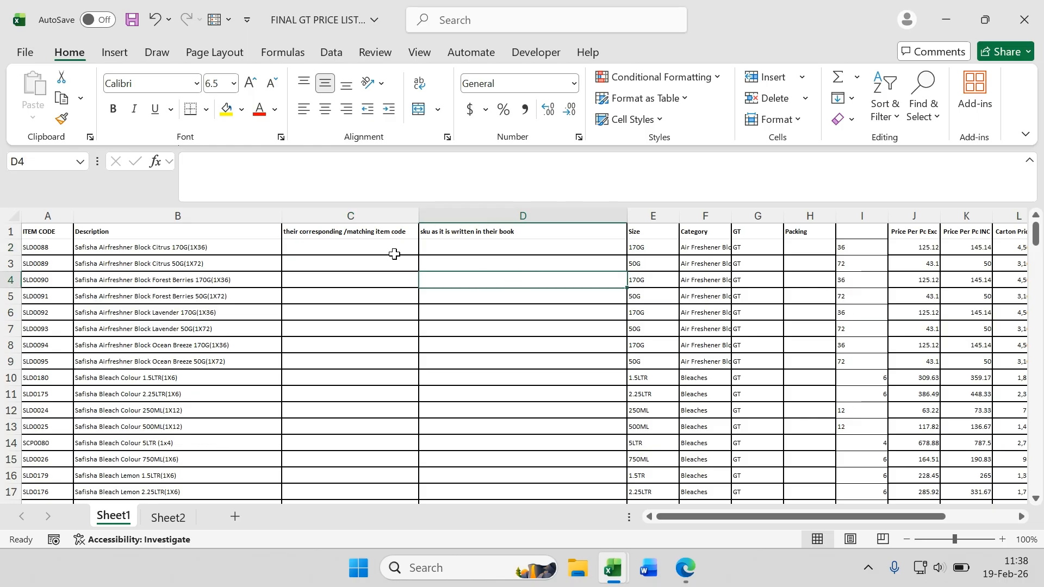
drag(426, 215, 348, 216)
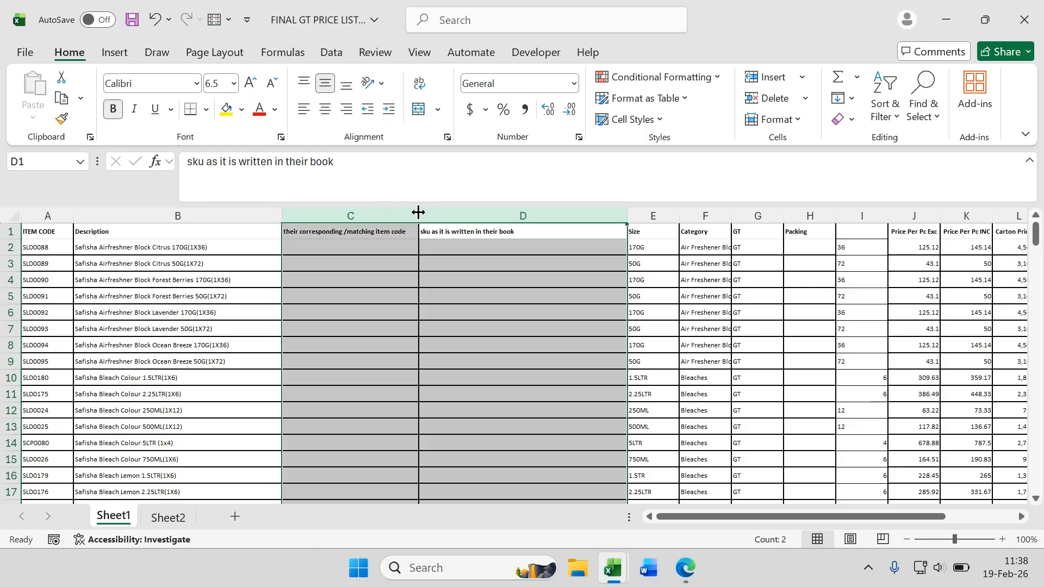
drag(417, 216, 346, 216)
click(299, 253)
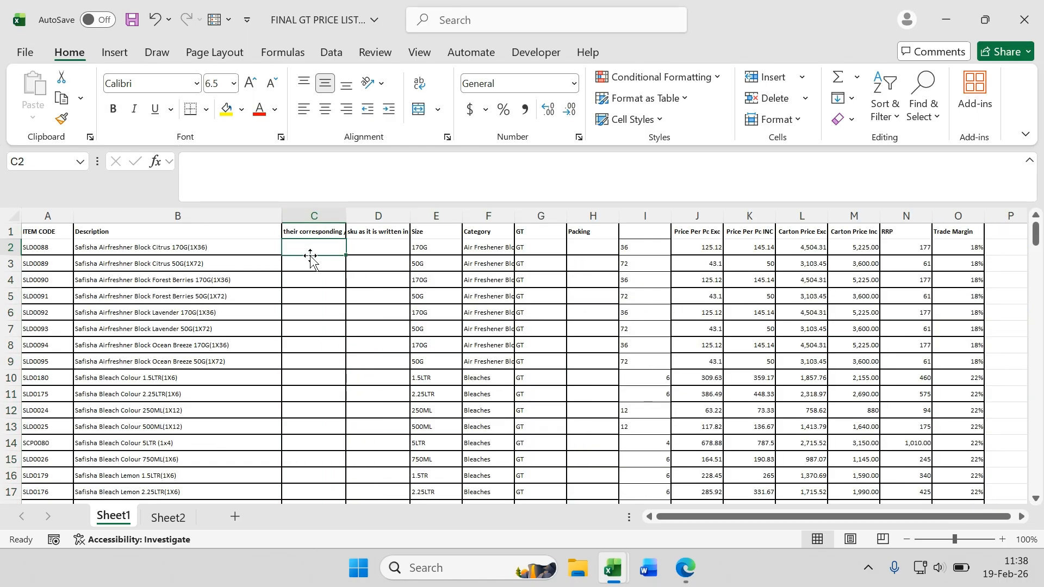
Step: Review several product descriptions, then copy the item codes and descriptions in columns A and B down to the last row
click(169, 252)
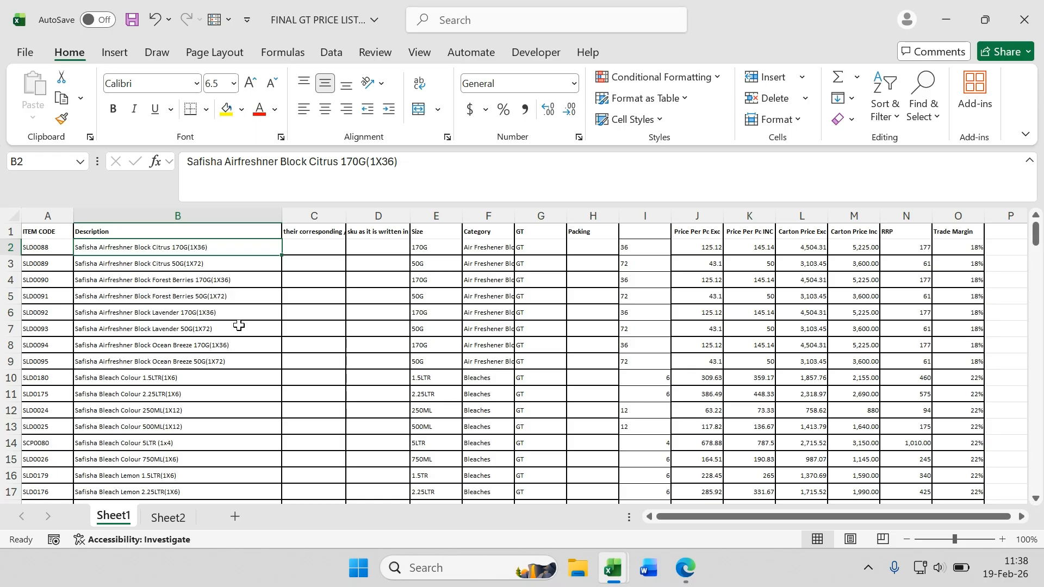
click(170, 292)
click(188, 326)
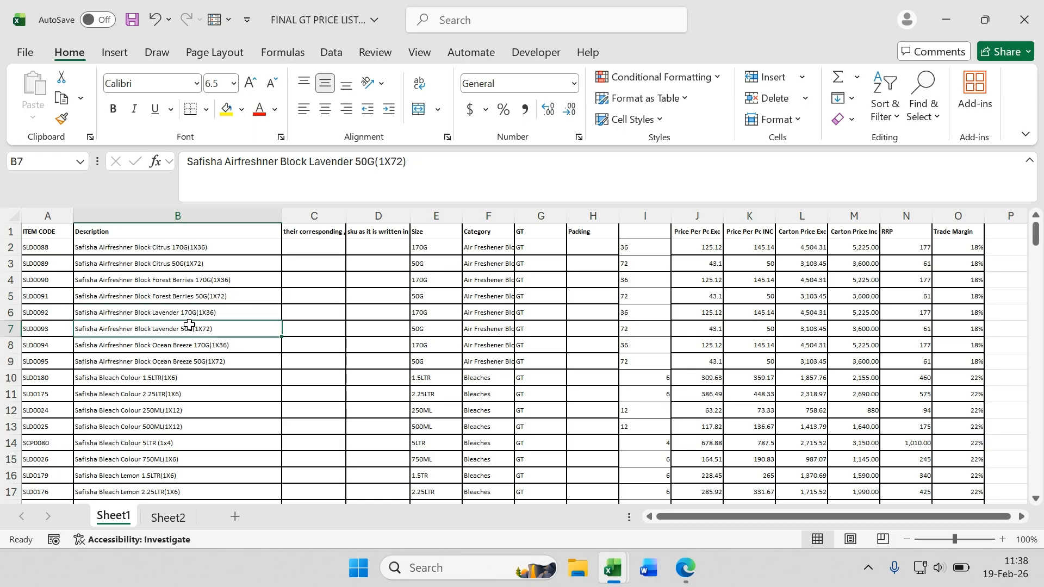
click(162, 376)
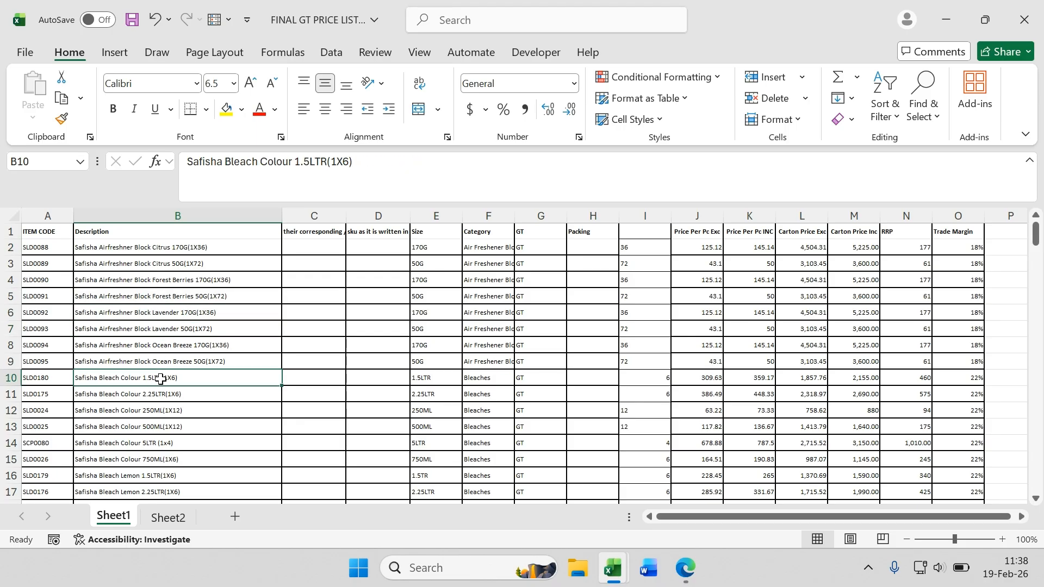
click(158, 410)
click(171, 445)
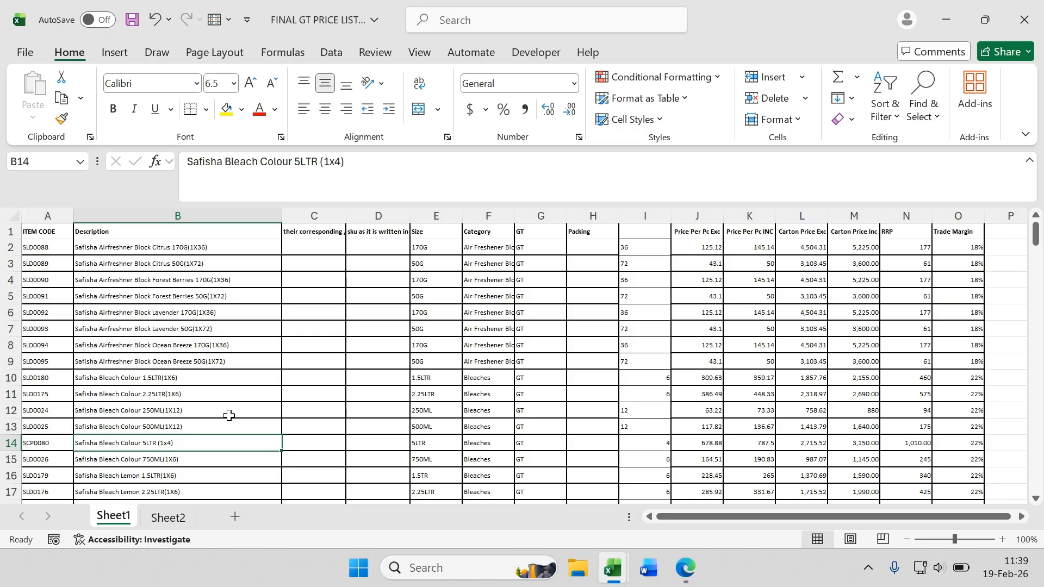
click(319, 249)
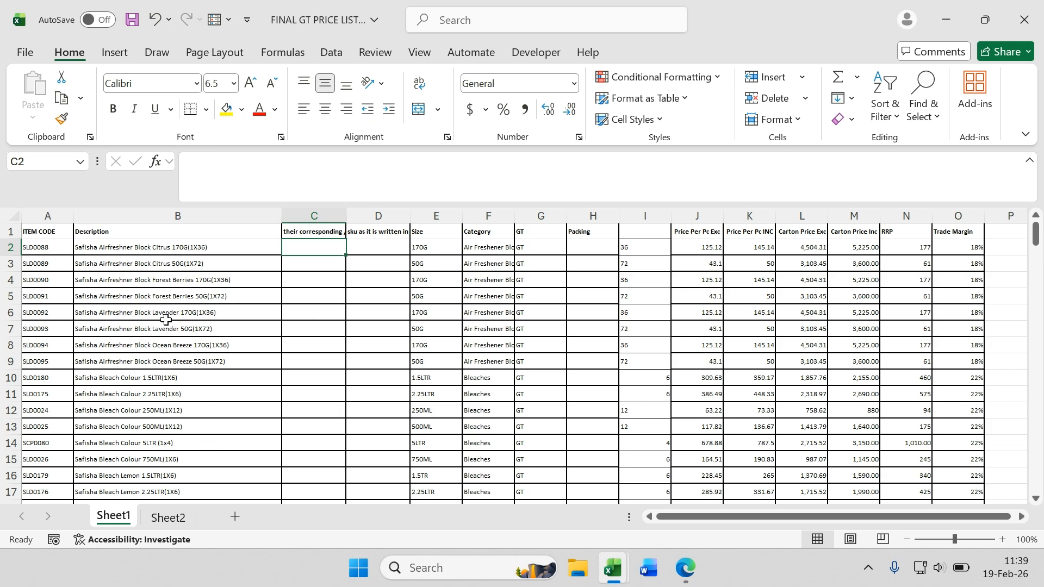
drag(54, 254, 117, 272)
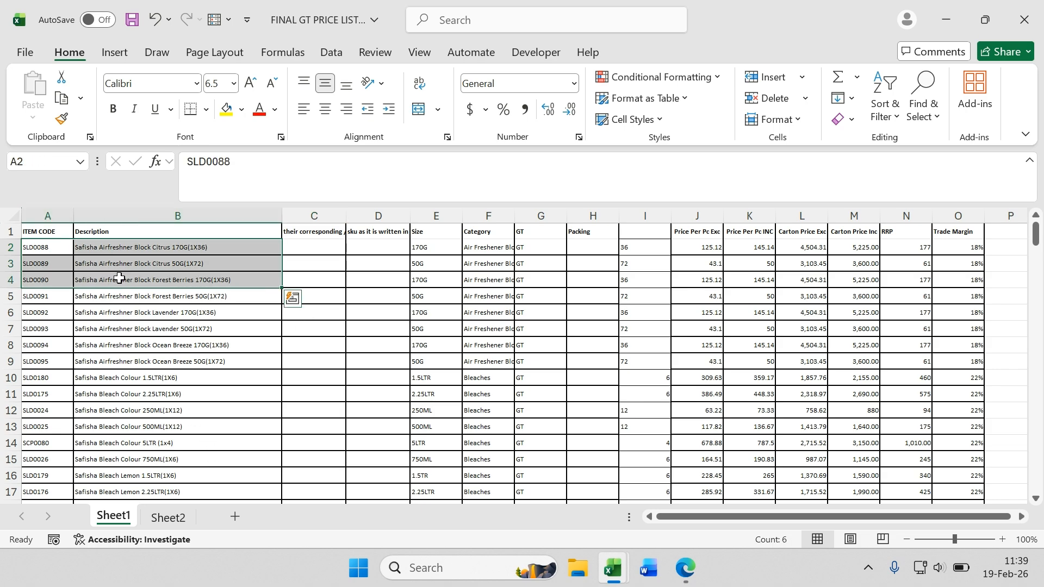
key(ctrl+shift+Down)
key(ctrl+shift+Down)
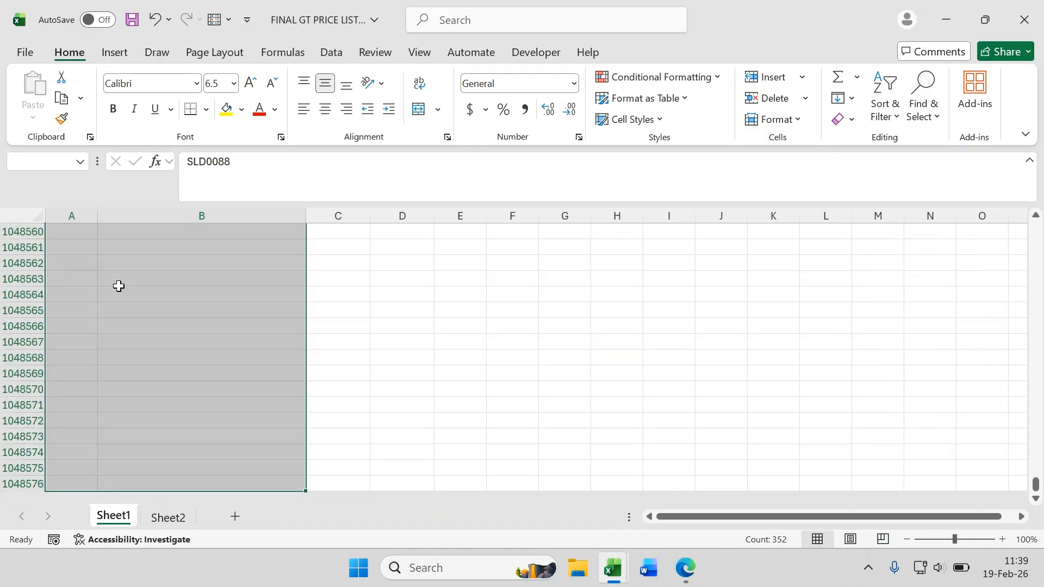
key(ctrl+shift+Up)
key(ctrl+c)
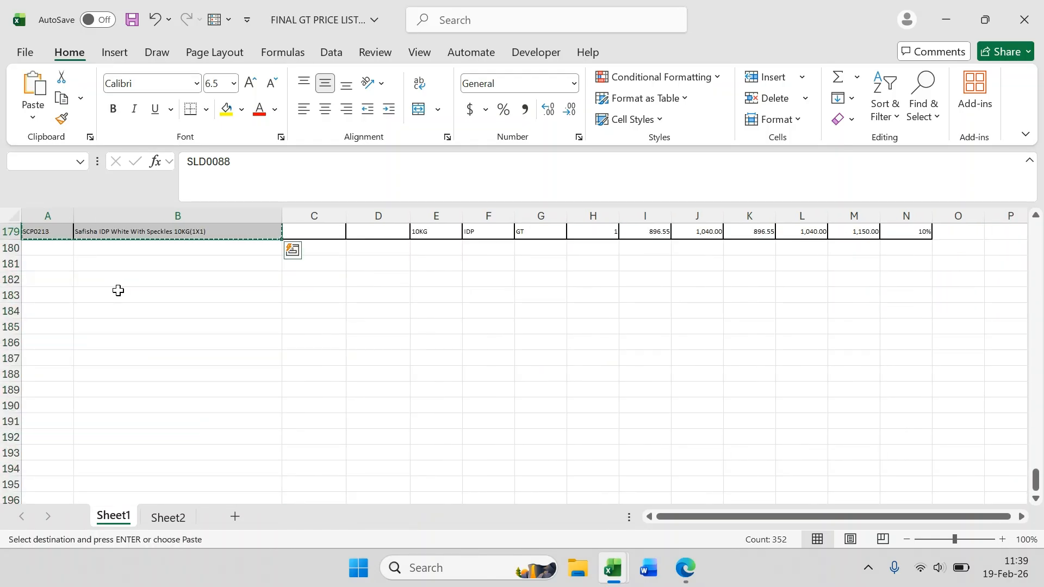
Step: Switch to the Book1 workbook showing the chain's Naivas SKU list
click(170, 516)
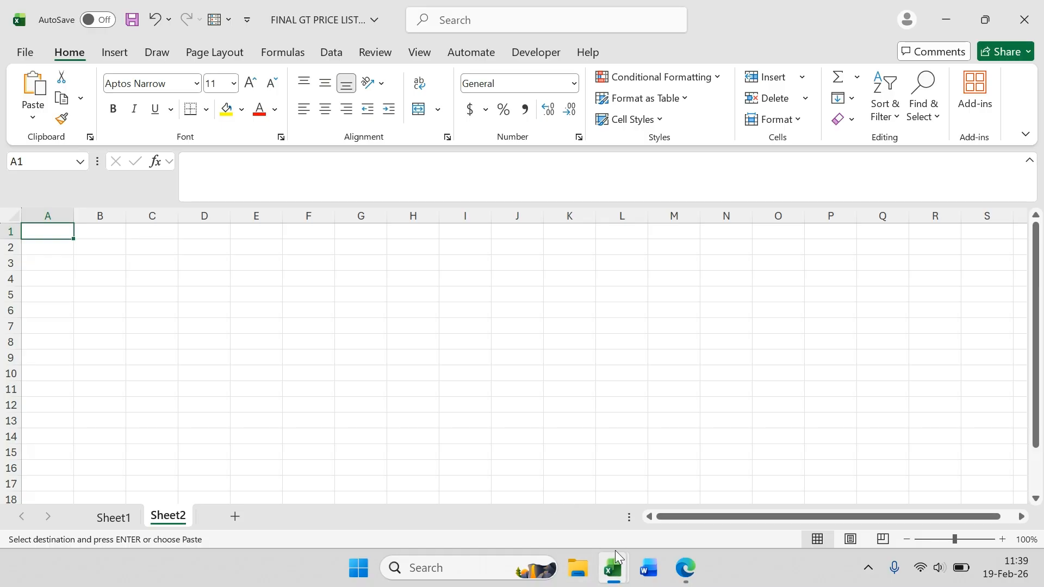
click(613, 577)
mouse_move(564, 513)
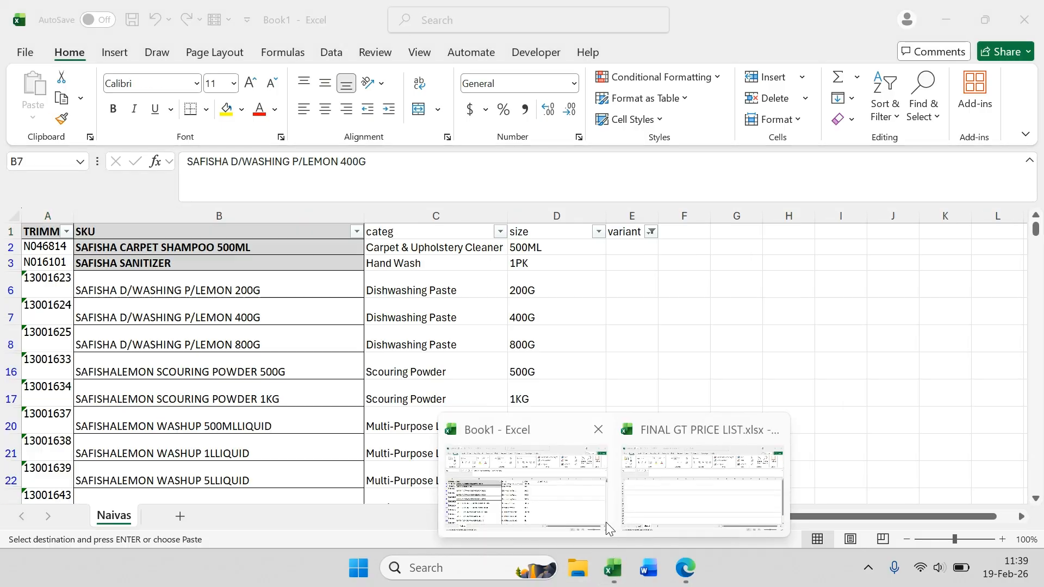
click(565, 514)
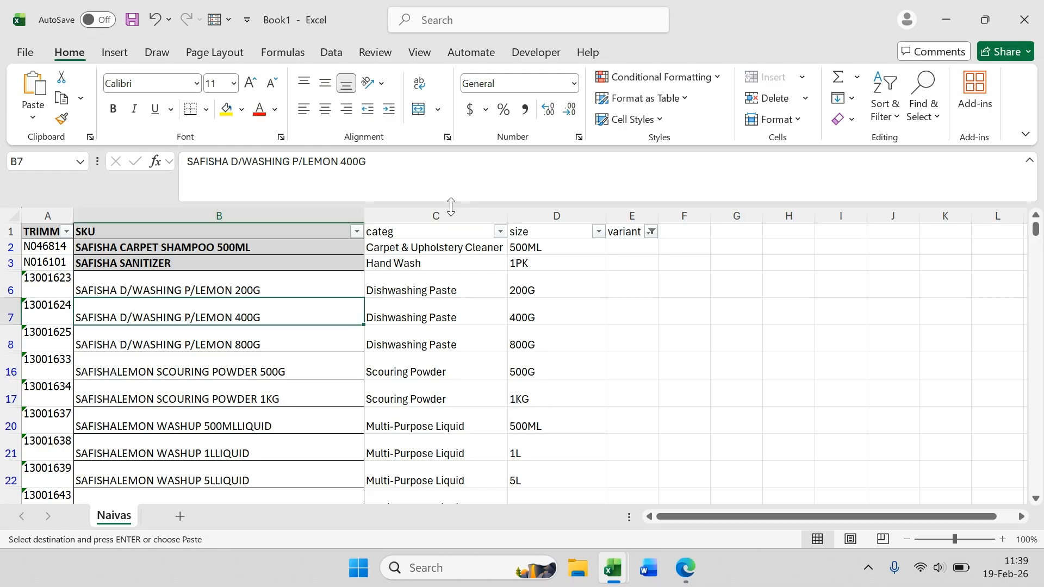
Step: Hide the categ, size and variant columns and review the bleach rows starting at row 163 below the SKU list
drag(493, 210, 618, 215)
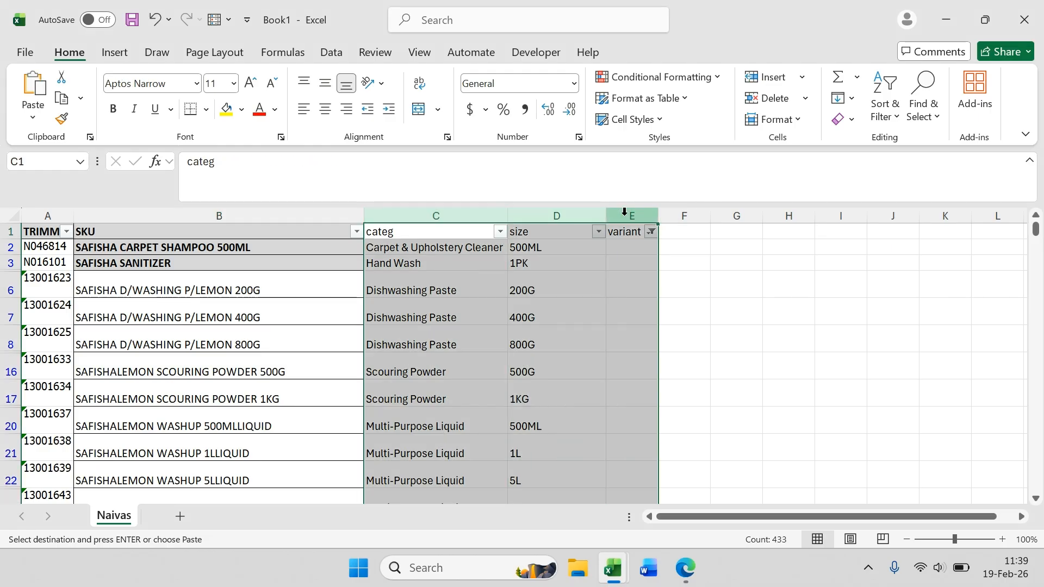
right_click(601, 214)
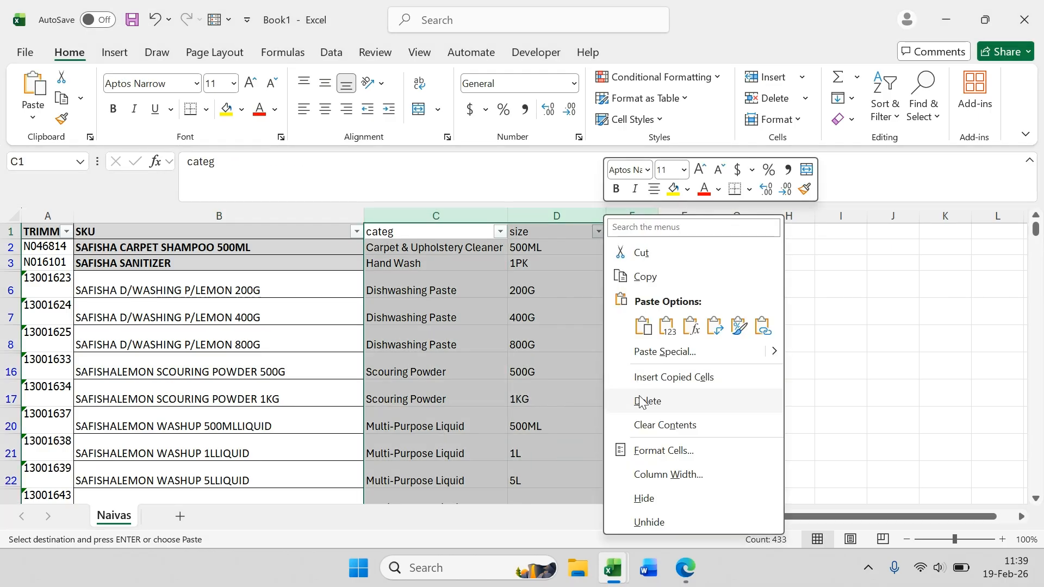
click(268, 373)
key(ctrl+Down)
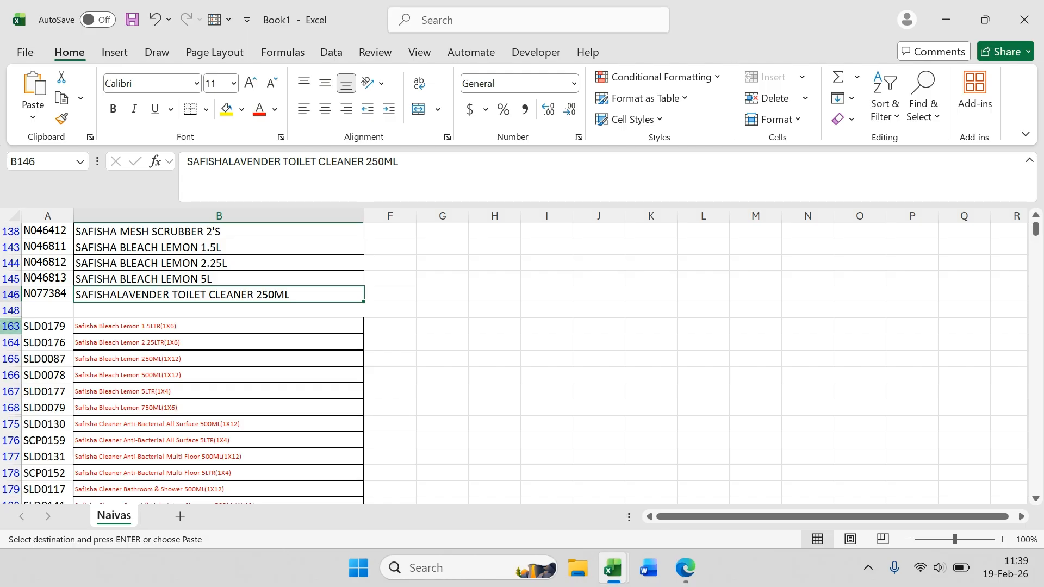
drag(11, 327, 11, 392)
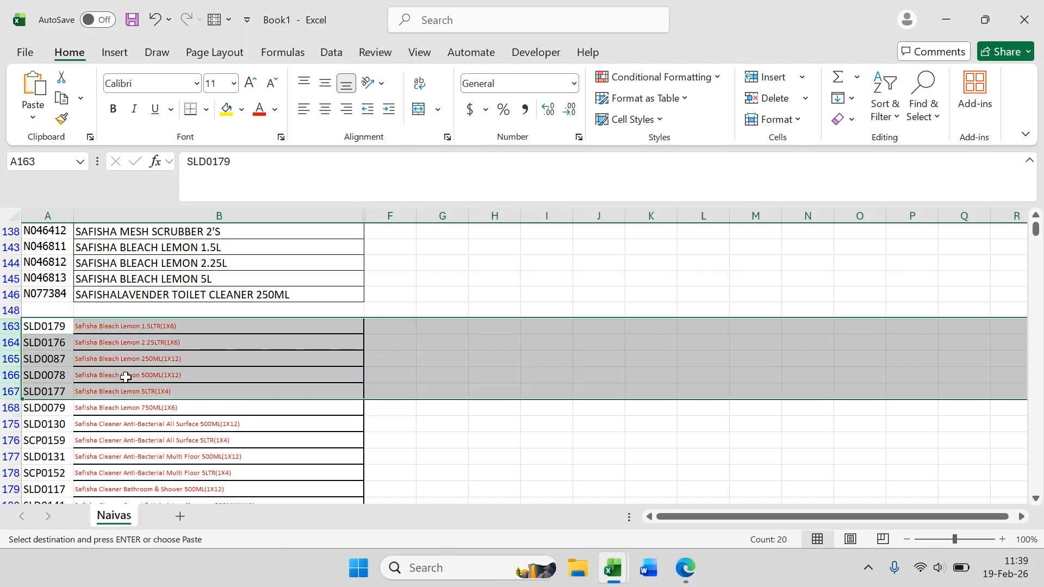
click(66, 327)
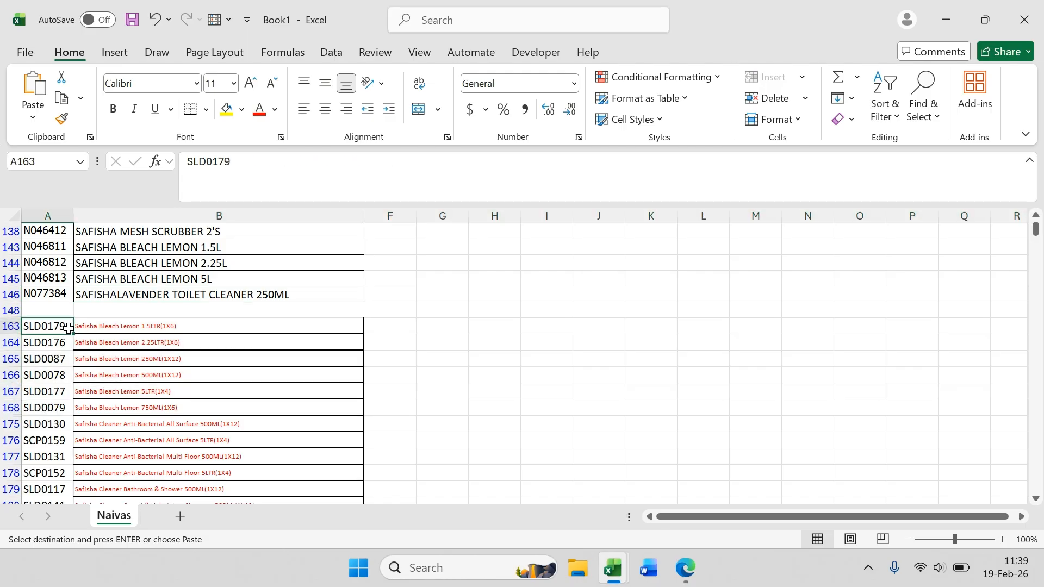
click(101, 330)
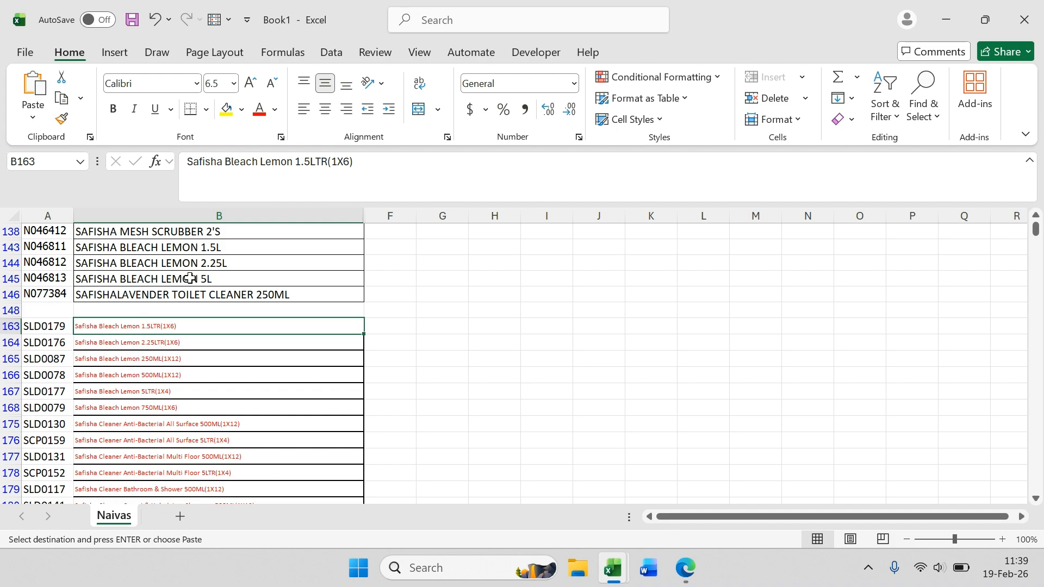
scroll(194, 352, up, 6)
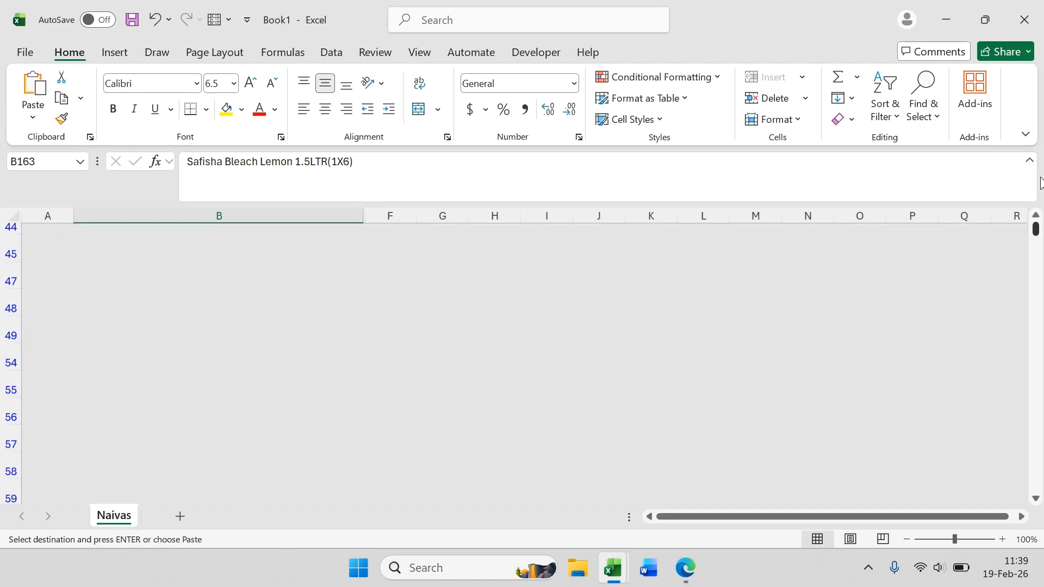
drag(1036, 234, 1036, 220)
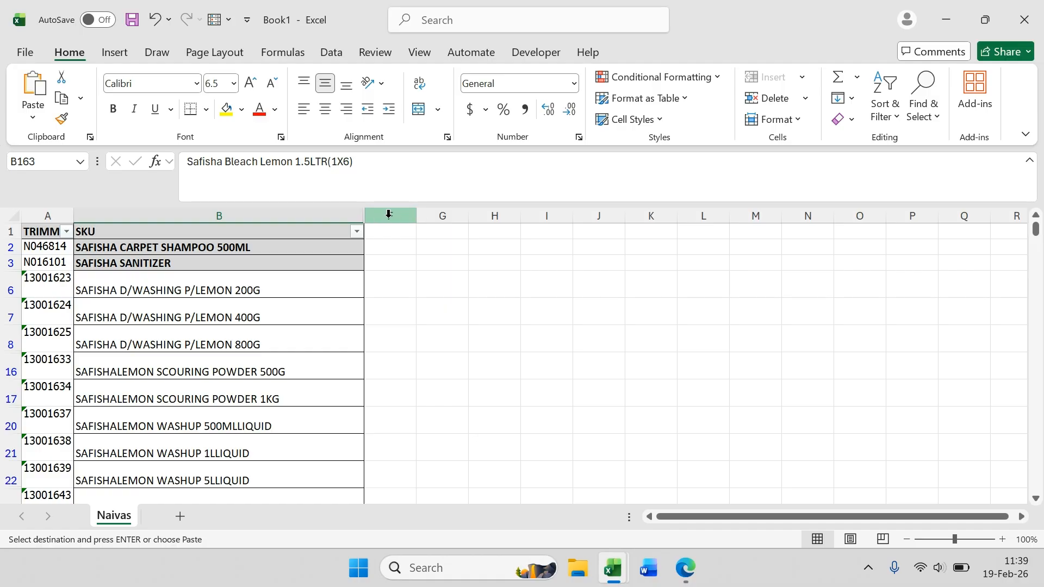
Step: Unhide the categ, size and variant columns next to the SKU column
click(364, 212)
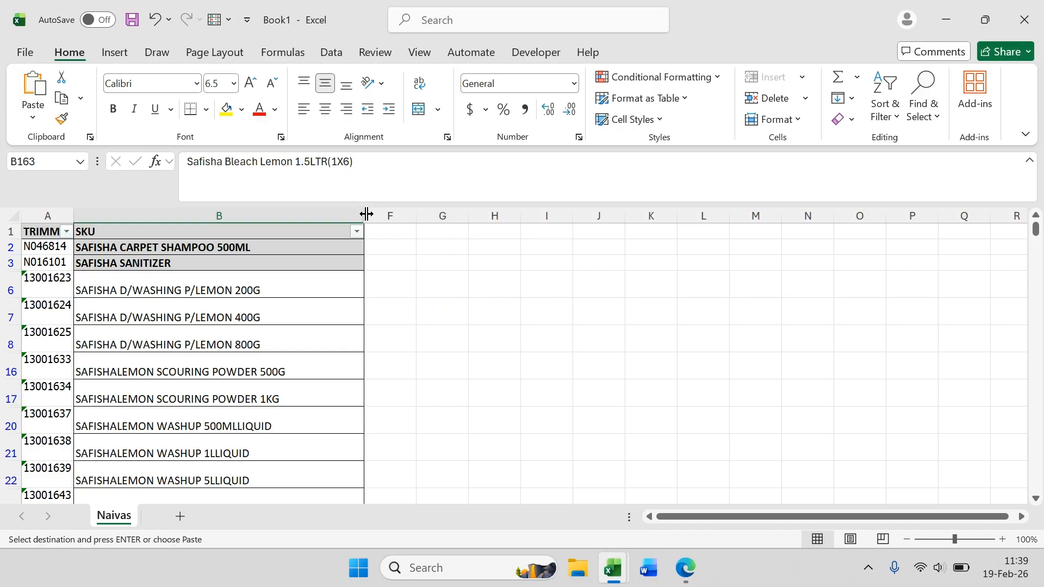
double_click(367, 214)
double_click(366, 214)
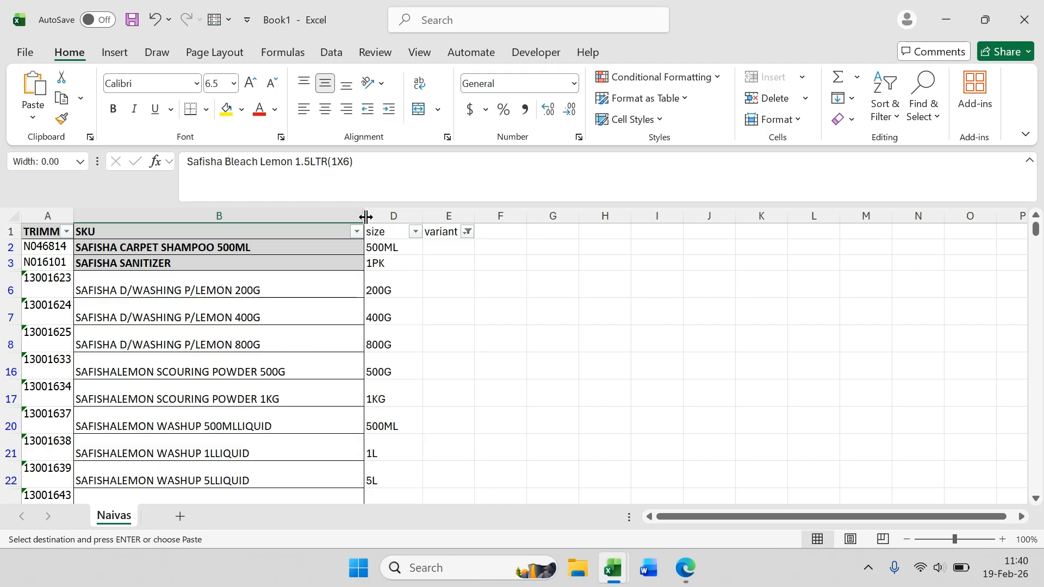
double_click(365, 215)
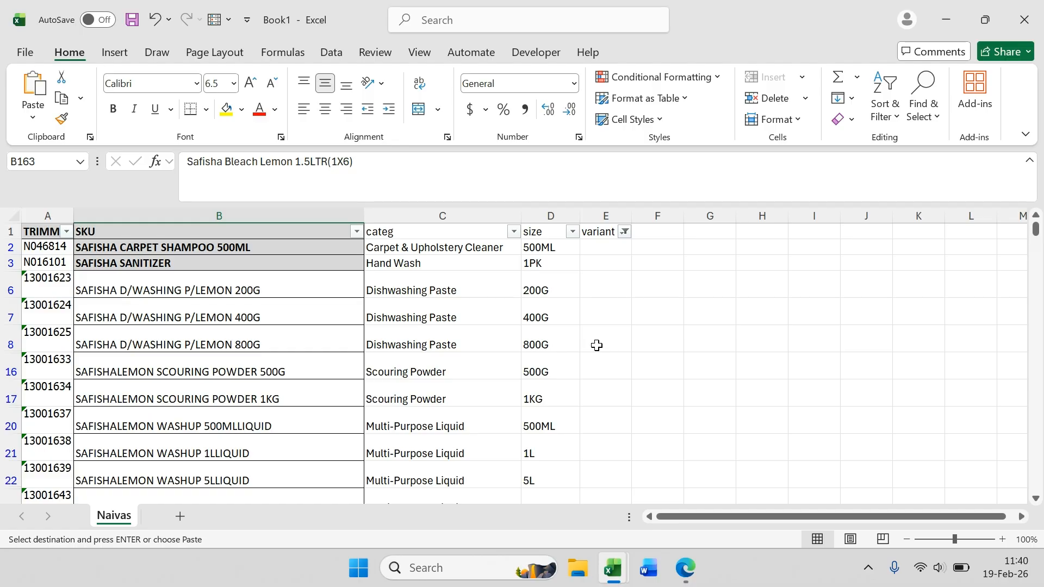
Step: Examine the SKU, categ and size entries of the listed products down to the rows from 163
click(328, 283)
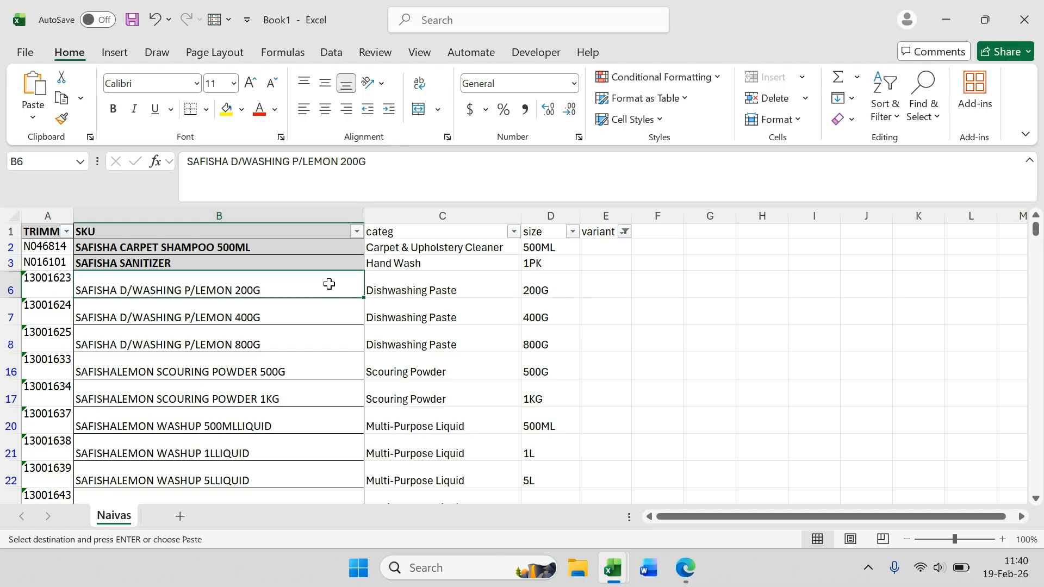
click(389, 288)
click(222, 290)
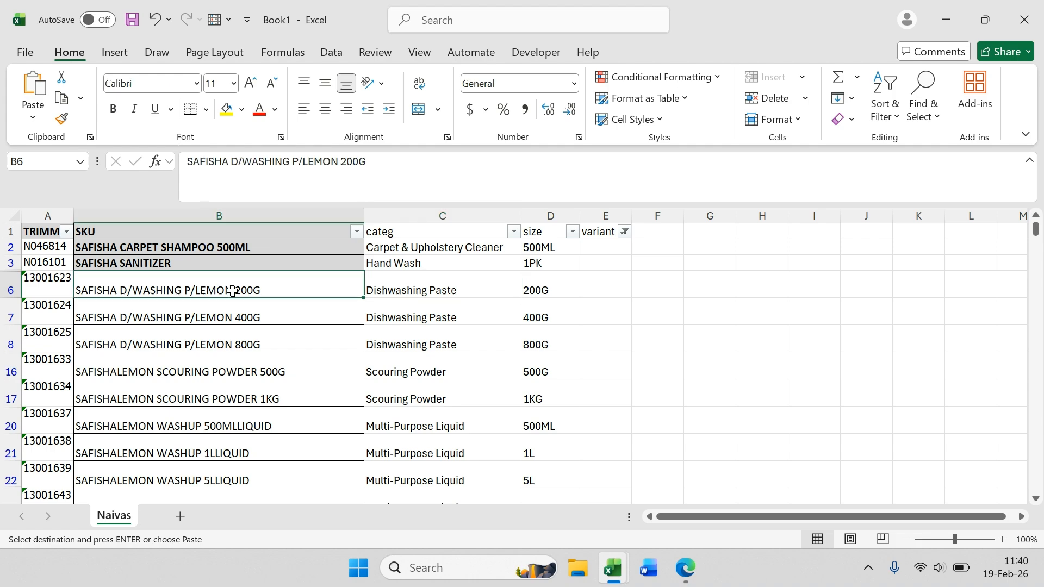
click(420, 286)
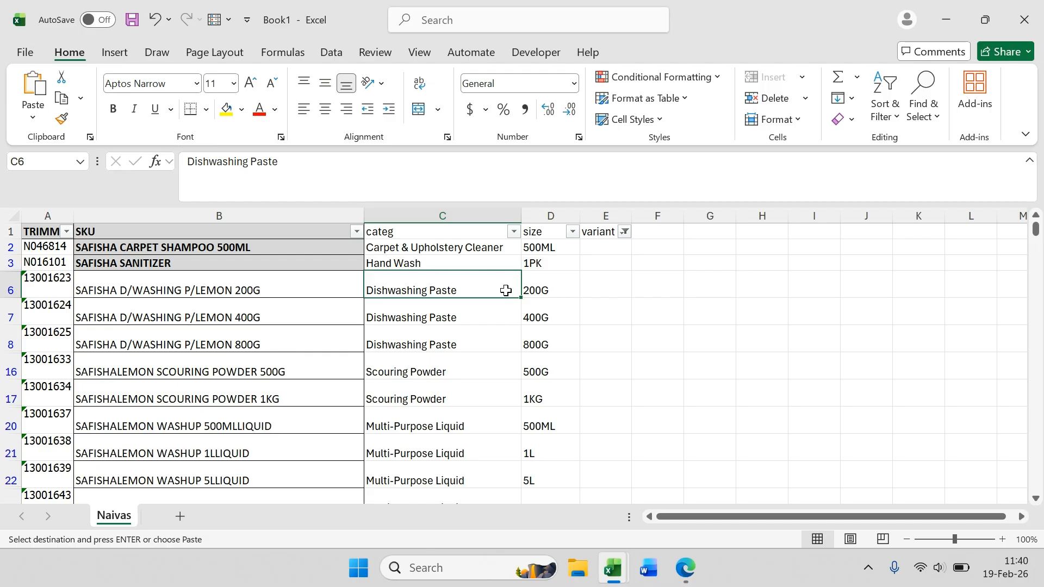
click(544, 290)
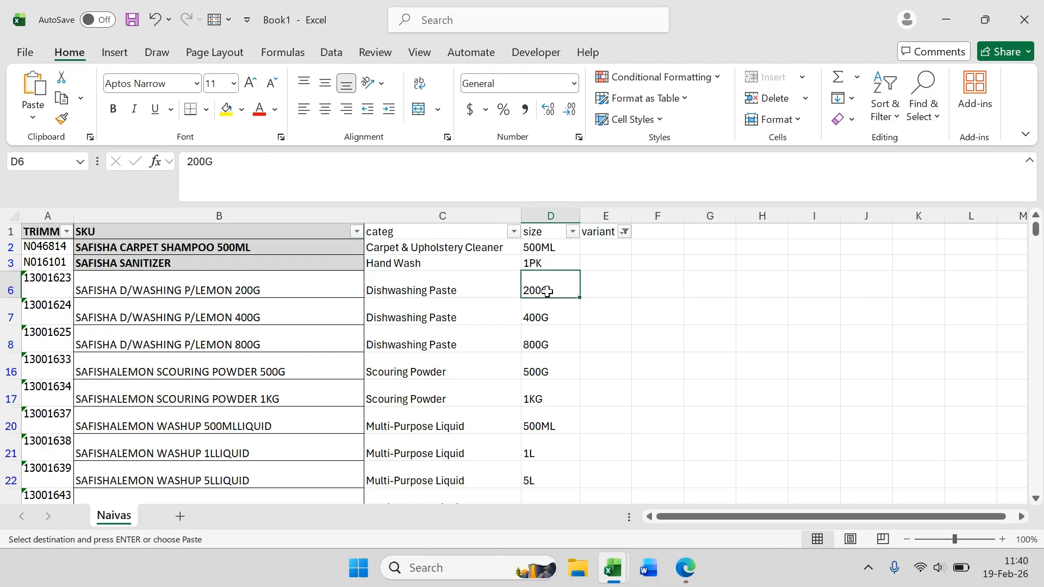
click(430, 292)
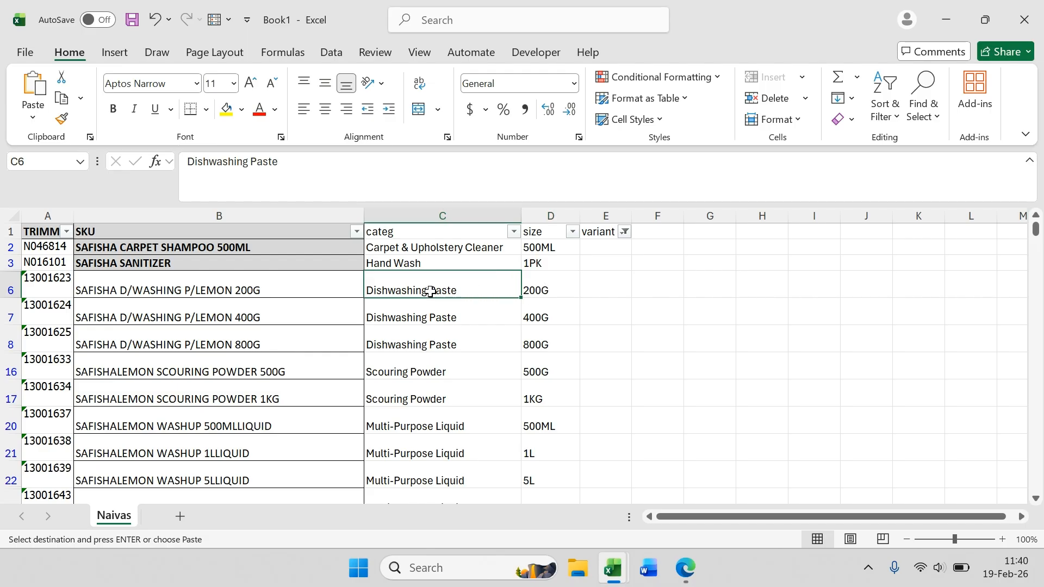
click(547, 288)
key(ctrl+Down)
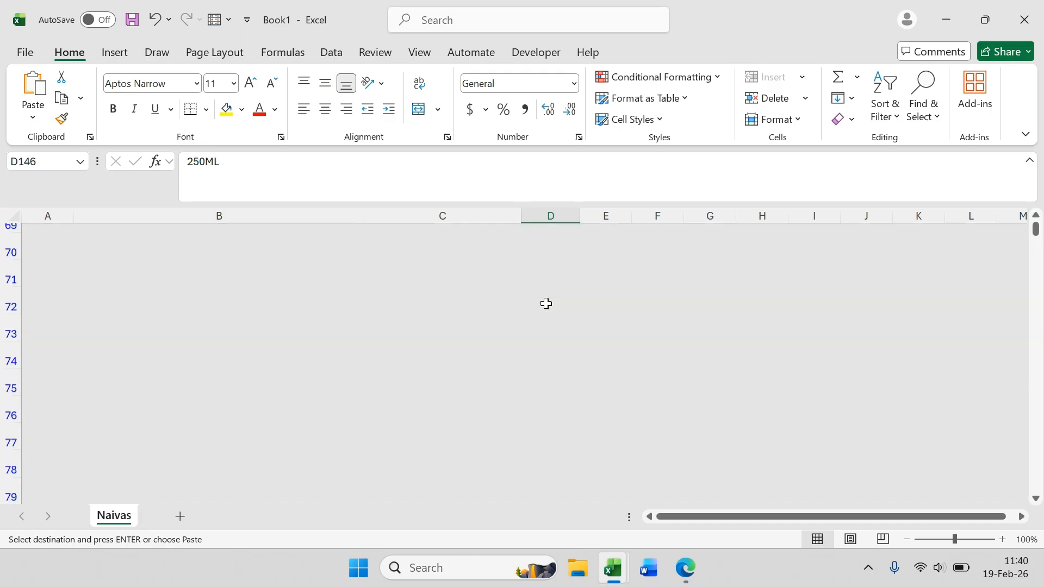
scroll(598, 310, down, 3)
click(419, 375)
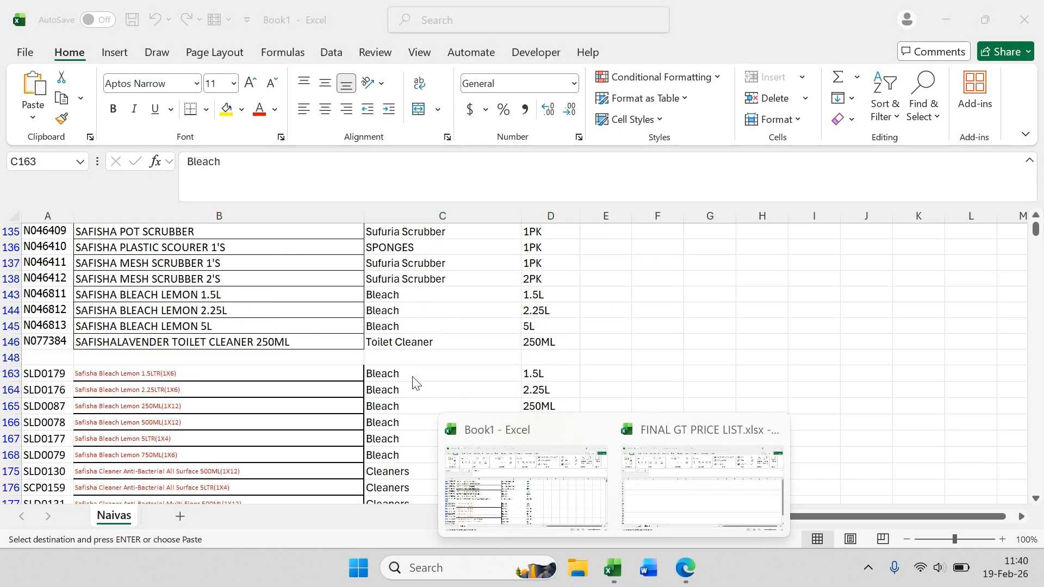
Step: Select the bleach category entries in rows 163 to 165 of the SKU list
click(413, 397)
drag(185, 375, 406, 411)
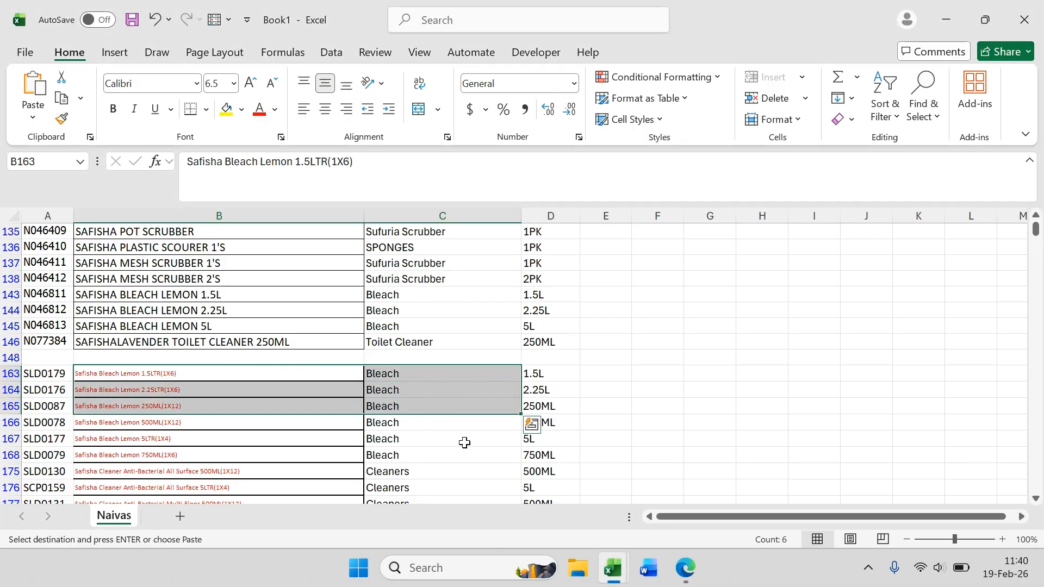
click(468, 457)
Step: Switch to the FINAL GT PRICE LIST workbook and review the size and category cells at the top of Sheet1
mouse_move(613, 568)
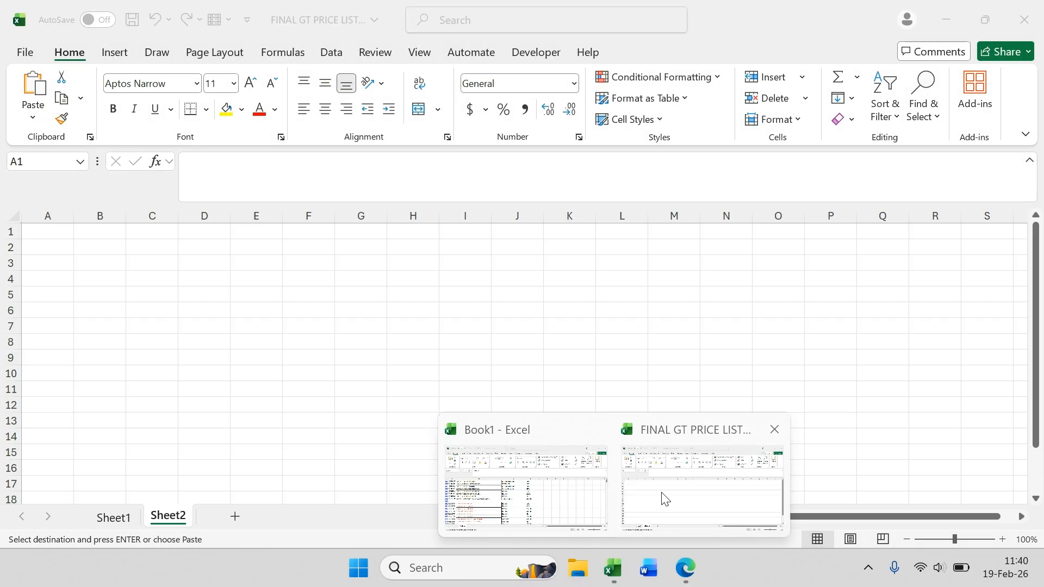
click(662, 496)
click(121, 517)
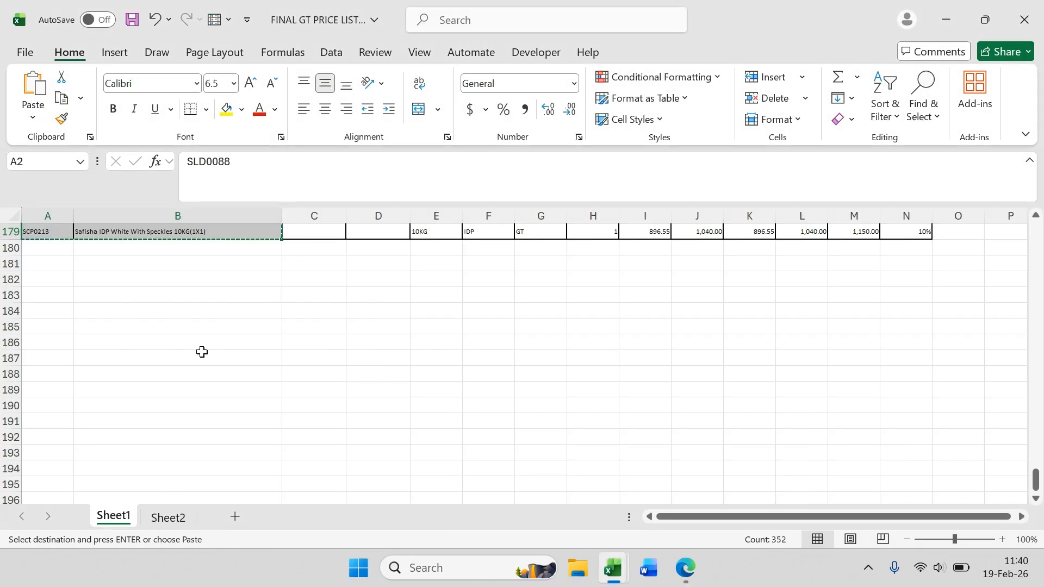
scroll(324, 350, up, 18)
drag(1037, 415, 1036, 234)
click(429, 247)
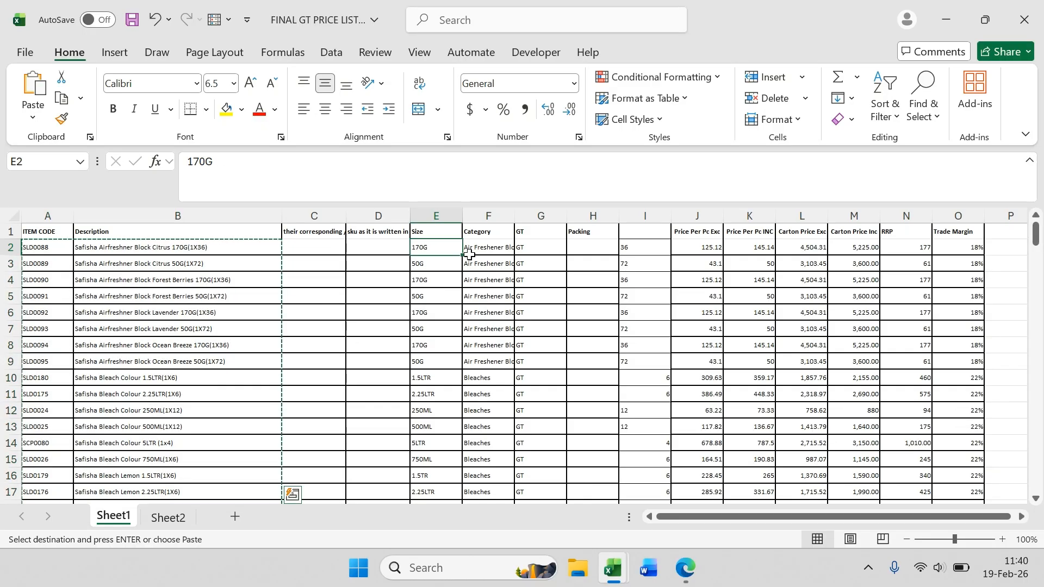
key(Right)
key(Down)
click(427, 246)
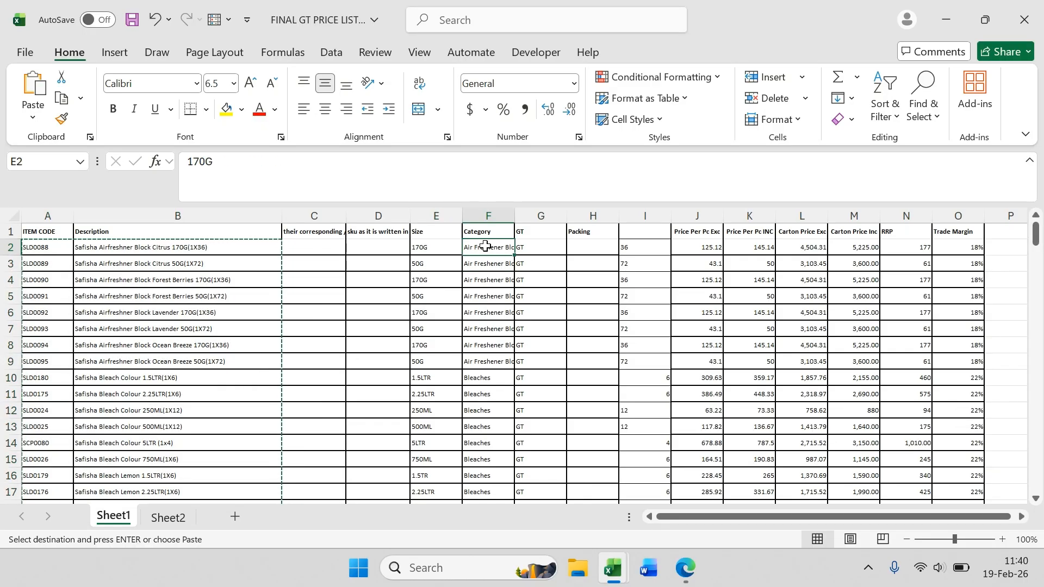
key(Right)
key(Down)
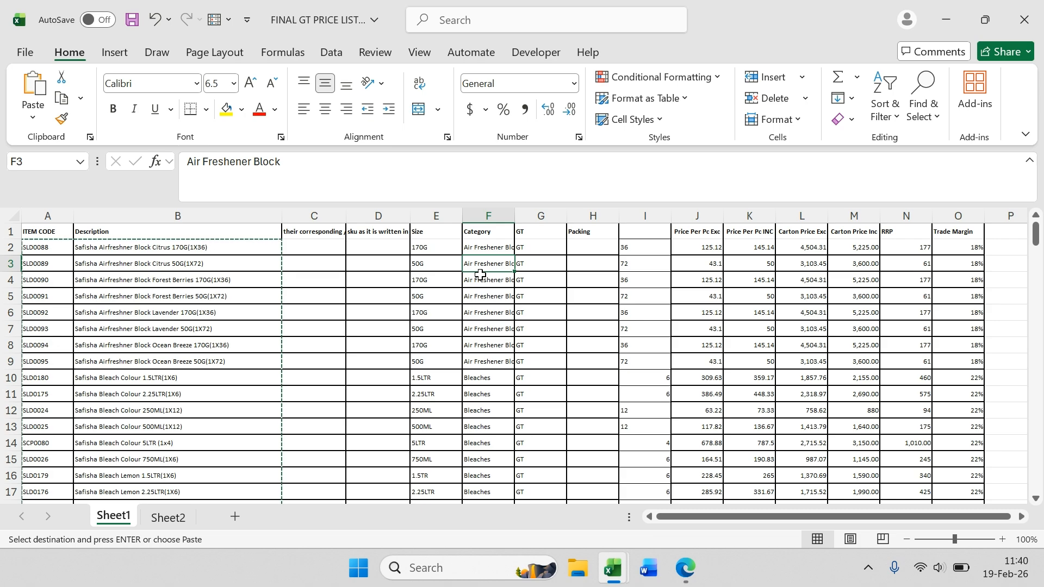
click(436, 279)
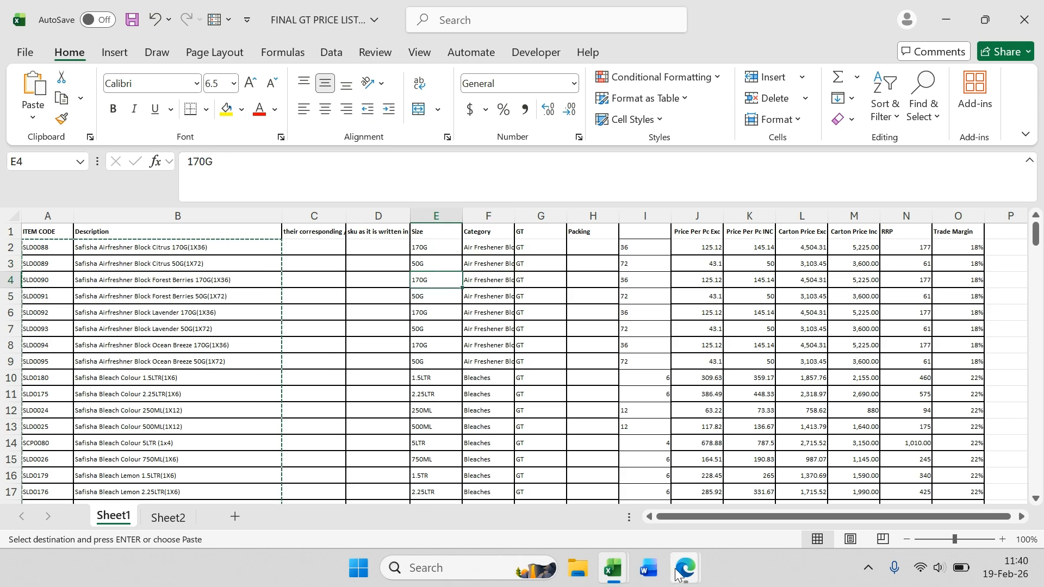
mouse_move(685, 568)
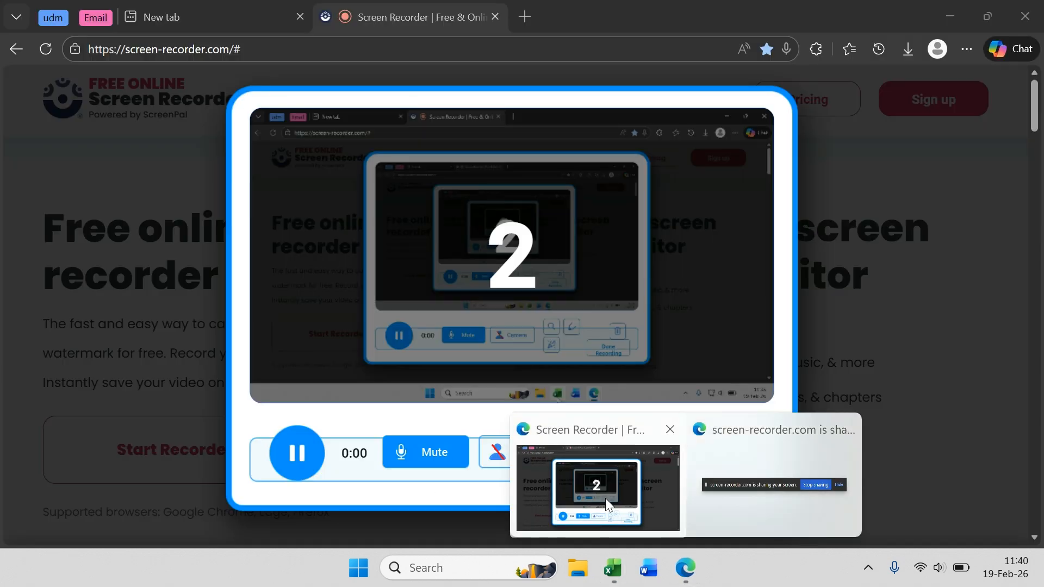
click(605, 498)
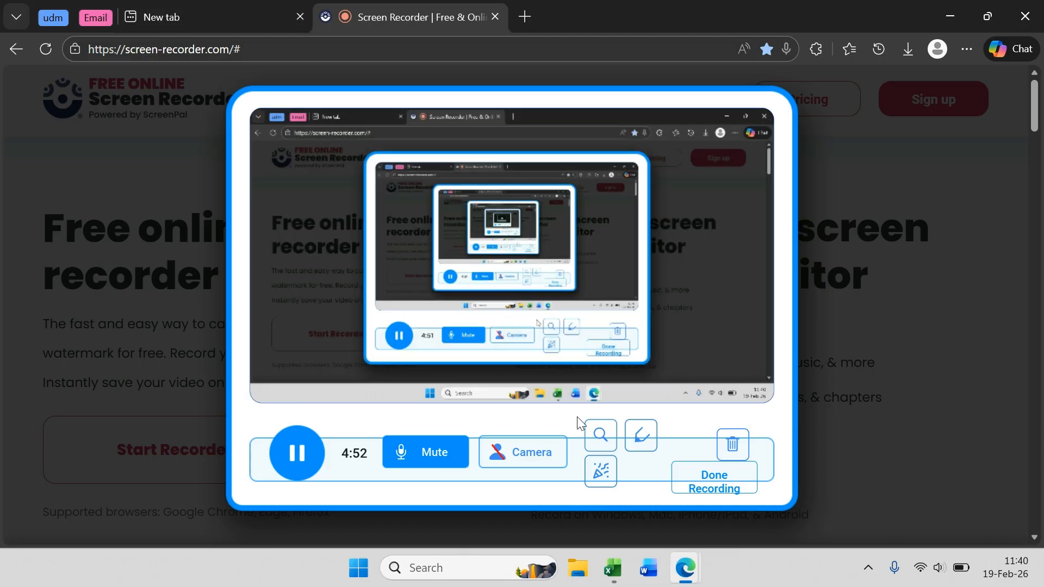
click(946, 16)
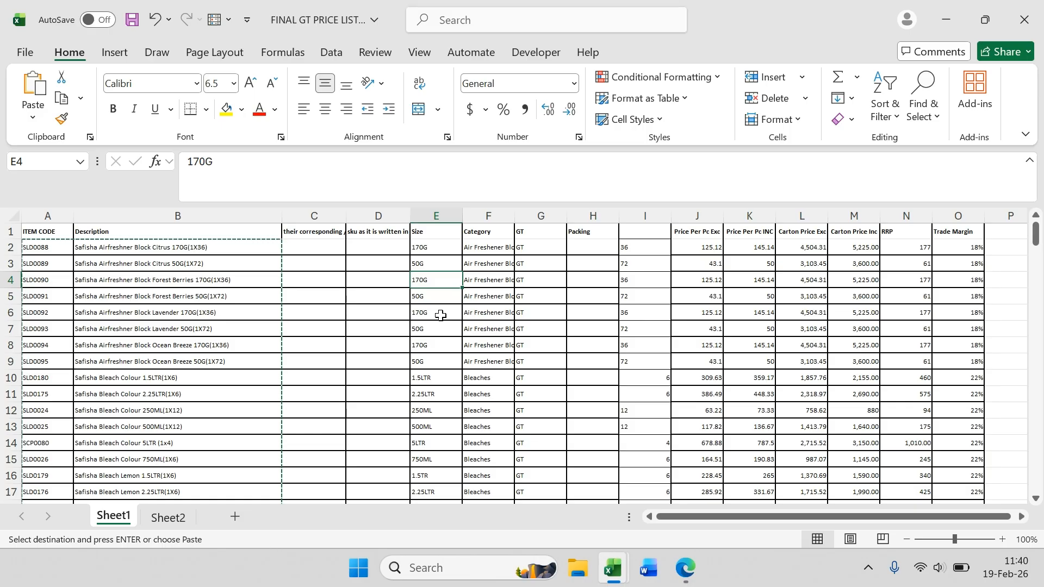
Step: Close the FINAL GT PRICE LIST workbook, saving its changes and not keeping the clipboard contents
click(444, 261)
click(471, 264)
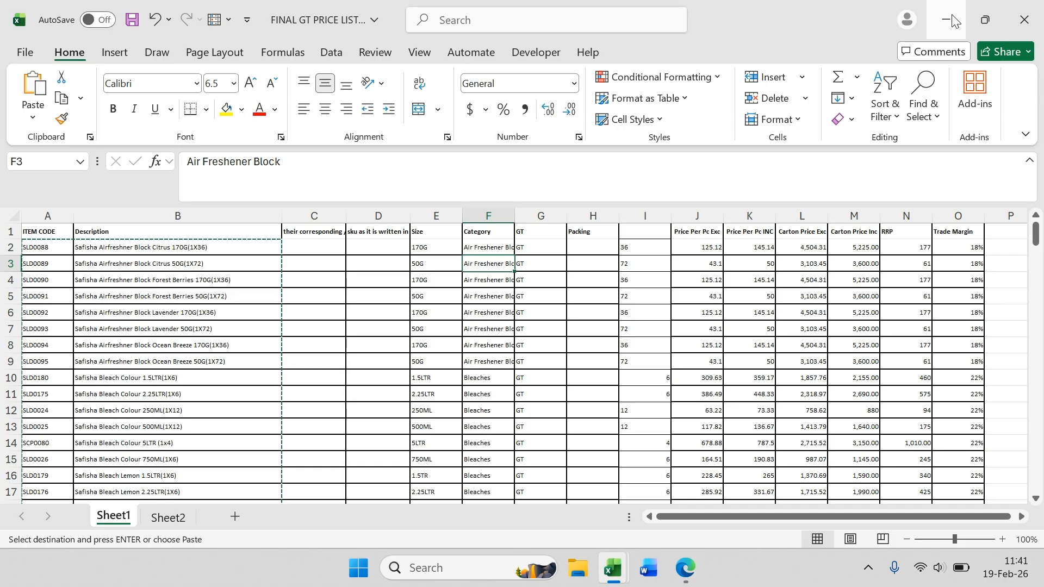
click(1024, 24)
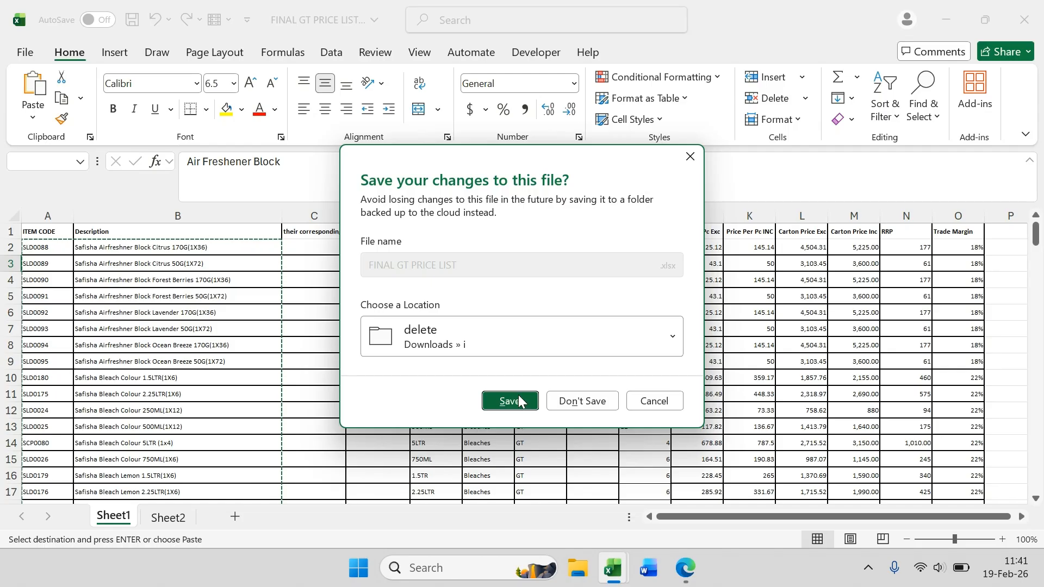
click(510, 402)
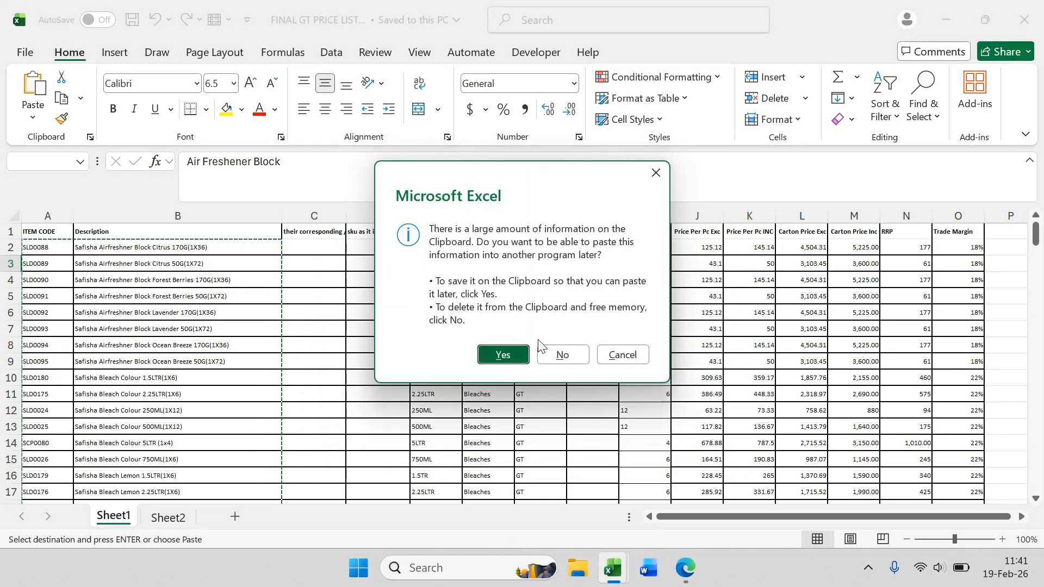
click(562, 354)
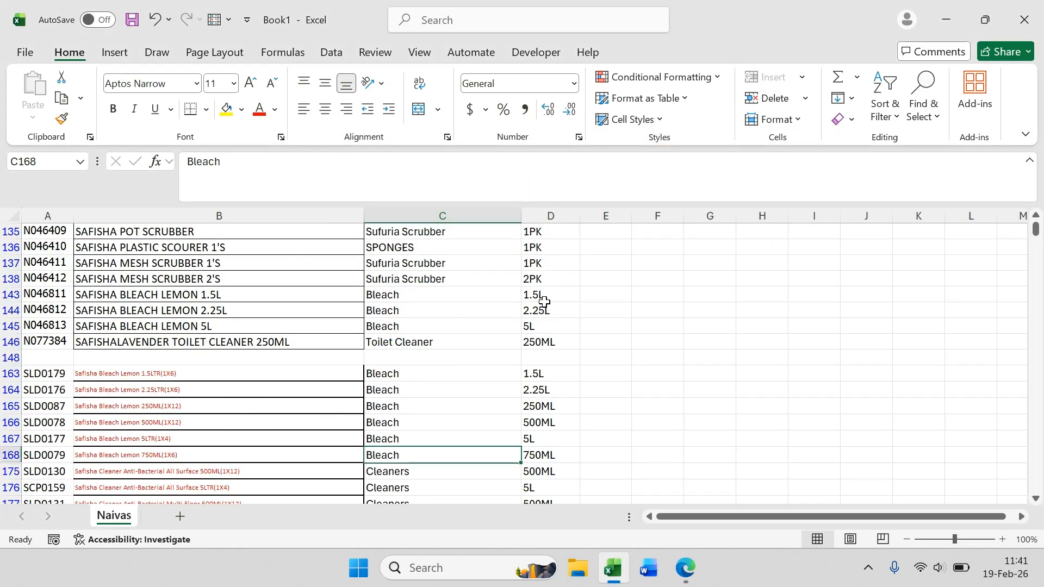
Step: Return to the top of the Naivas sheet and filter the SKU column for entries matching *lemon
click(460, 380)
click(531, 406)
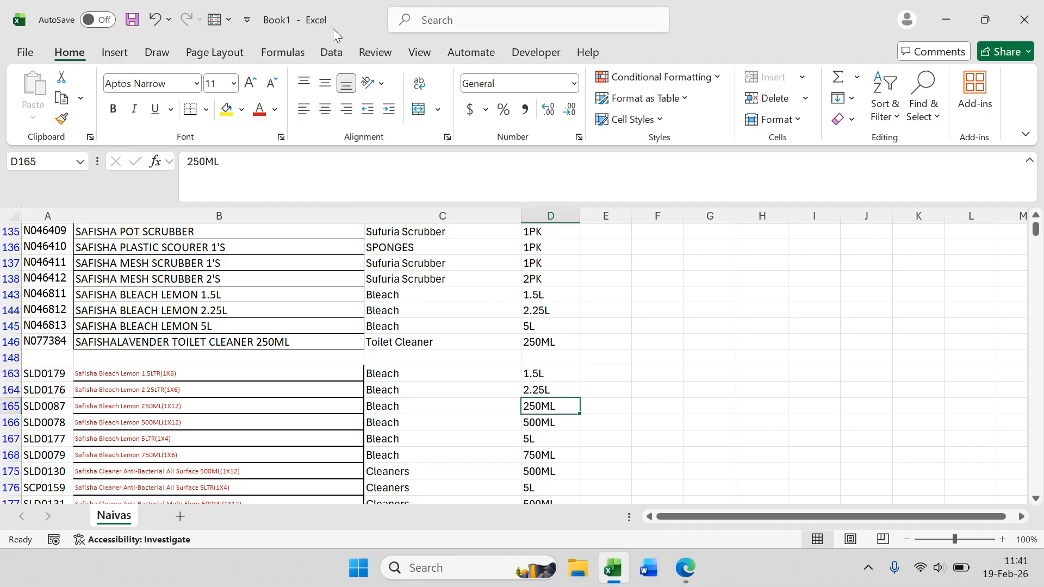
click(329, 52)
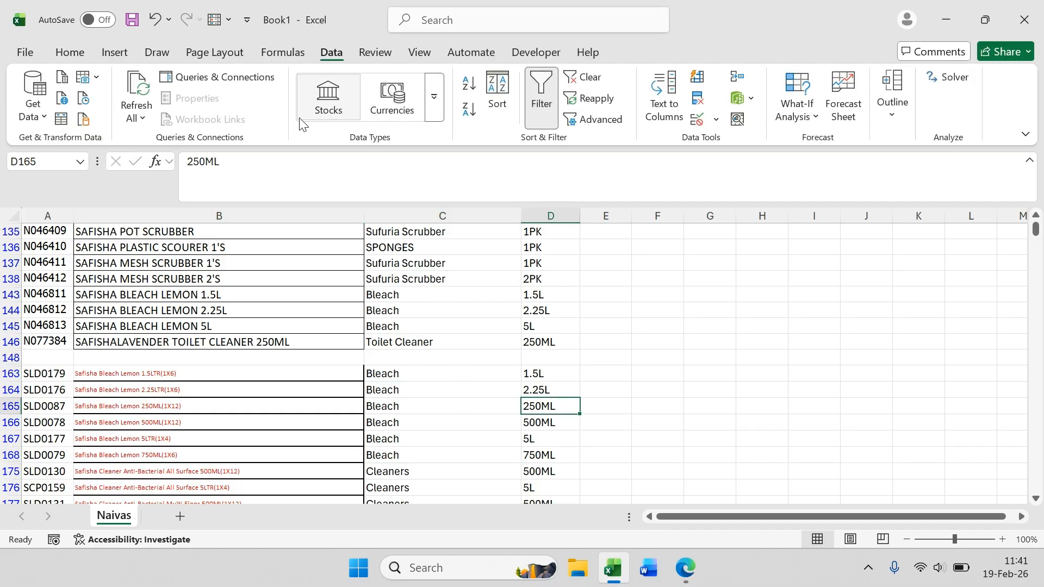
click(449, 404)
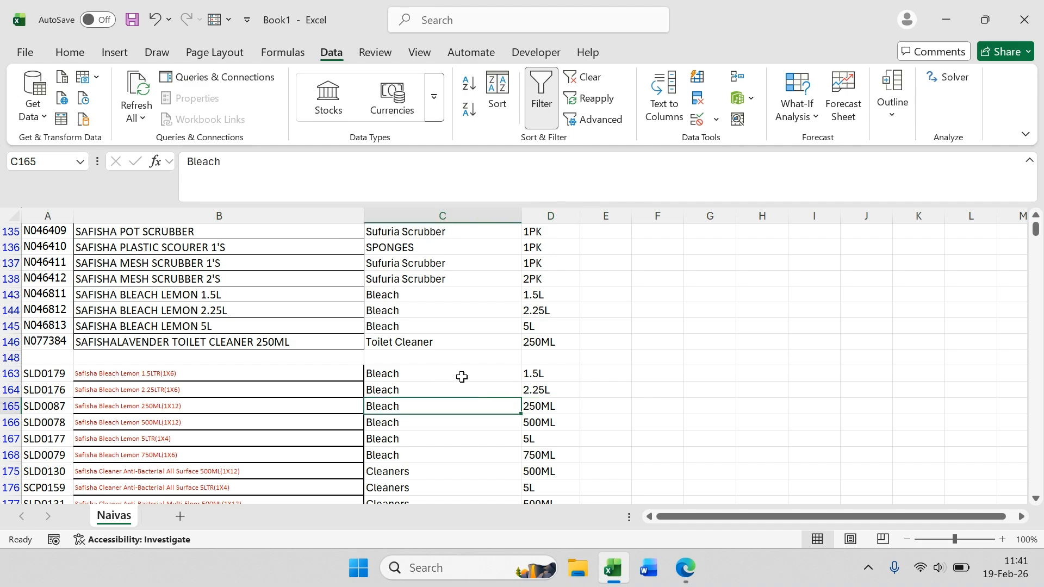
scroll(462, 377, up, 20)
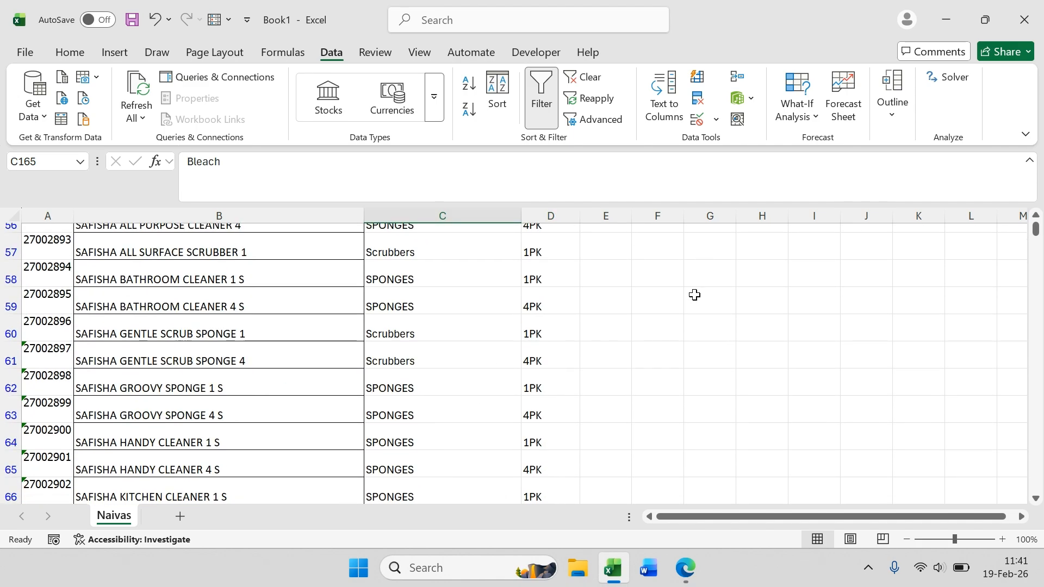
scroll(695, 295, up, 12)
drag(1036, 229, 1035, 213)
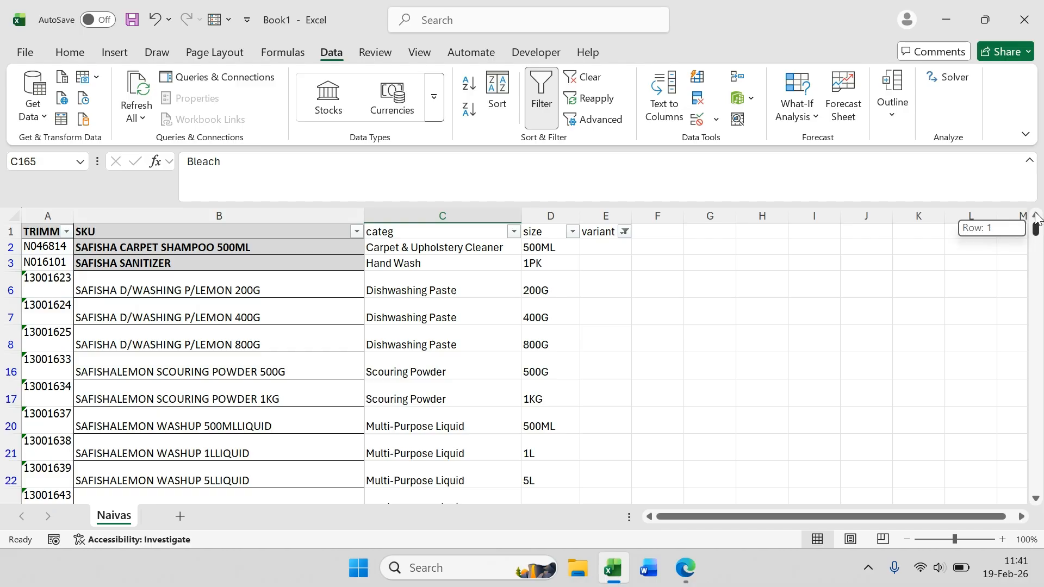
click(605, 260)
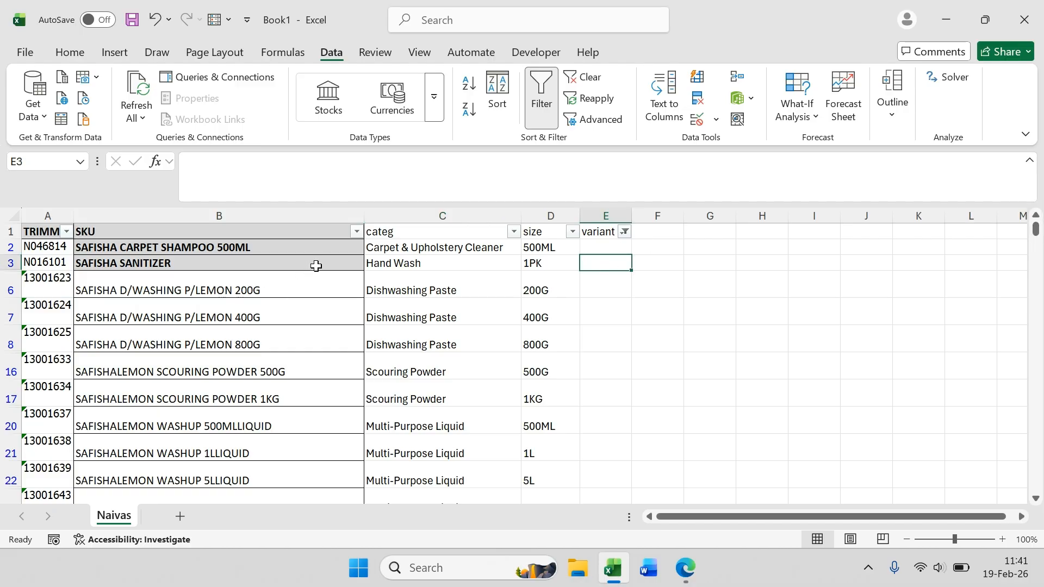
click(354, 232)
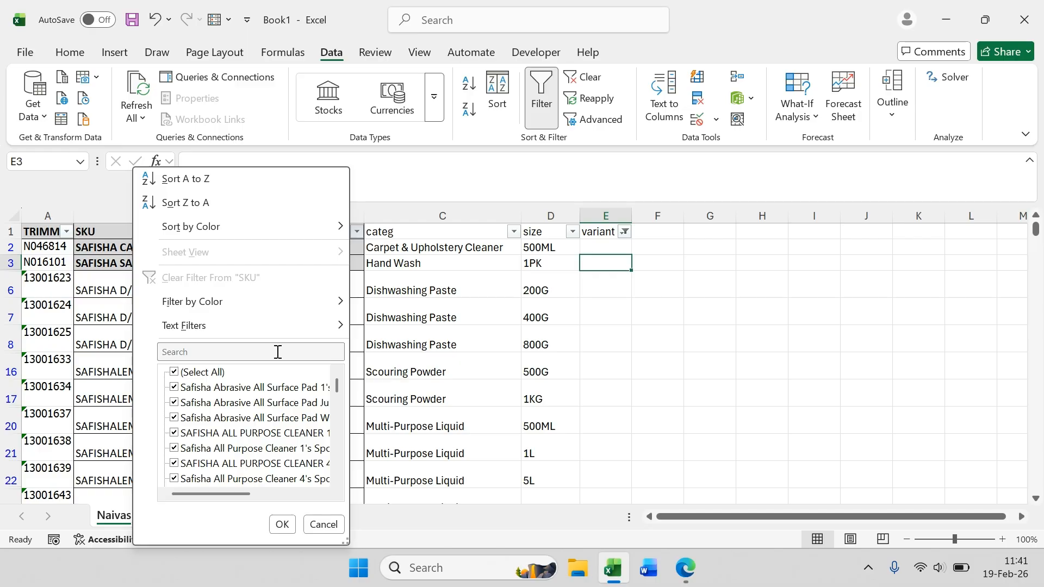
click(257, 352)
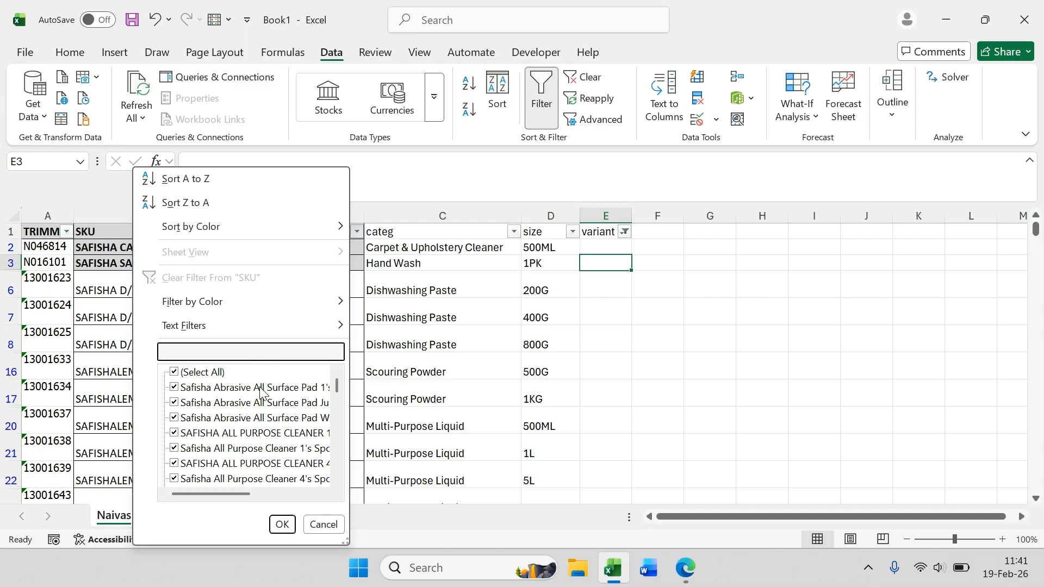
text(*)
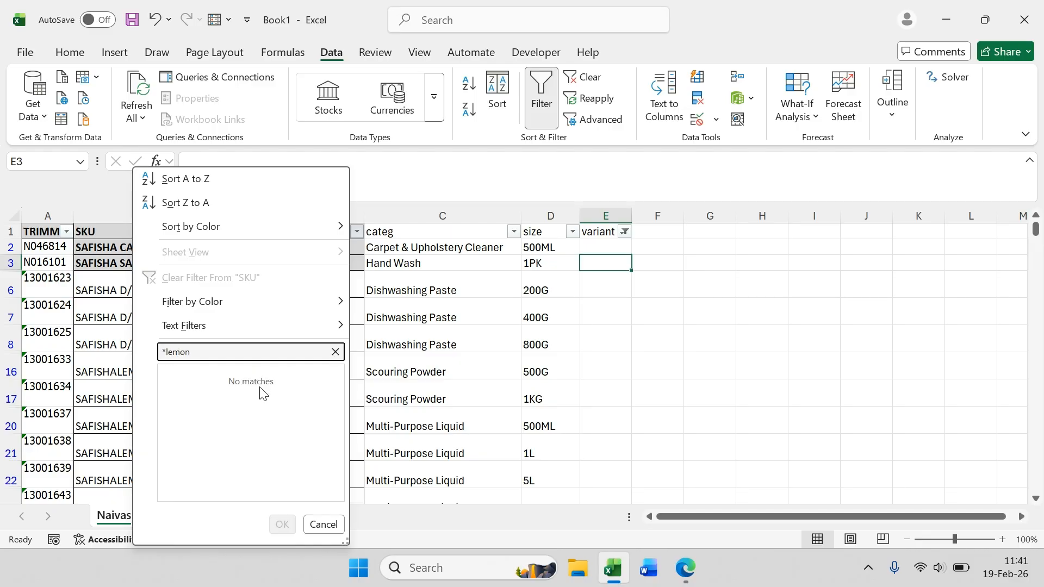
key(Return)
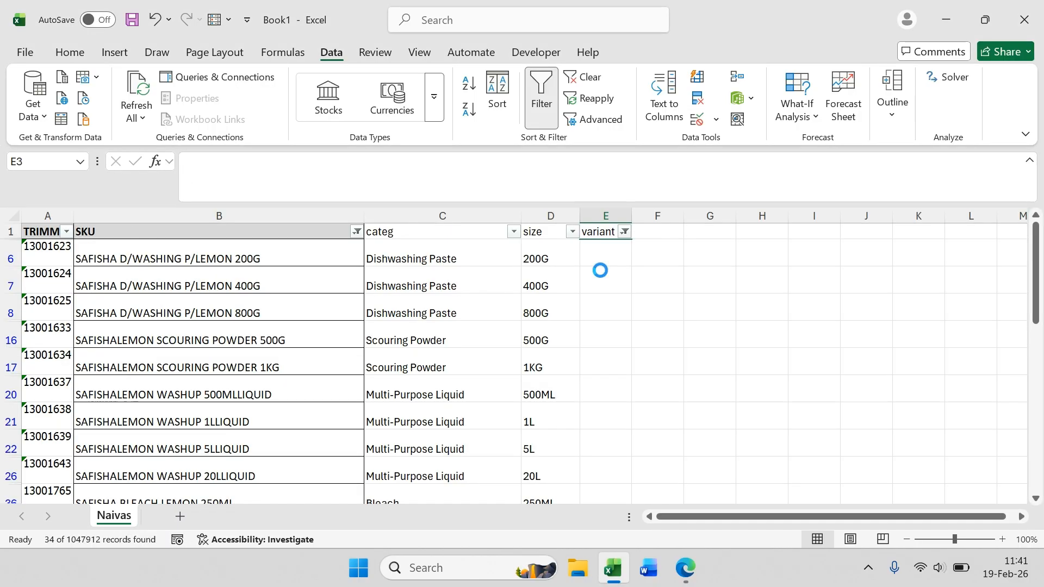
Step: Enter lemon as the variant for the first filtered dishwashing paste row
key(Down)
text(lem)
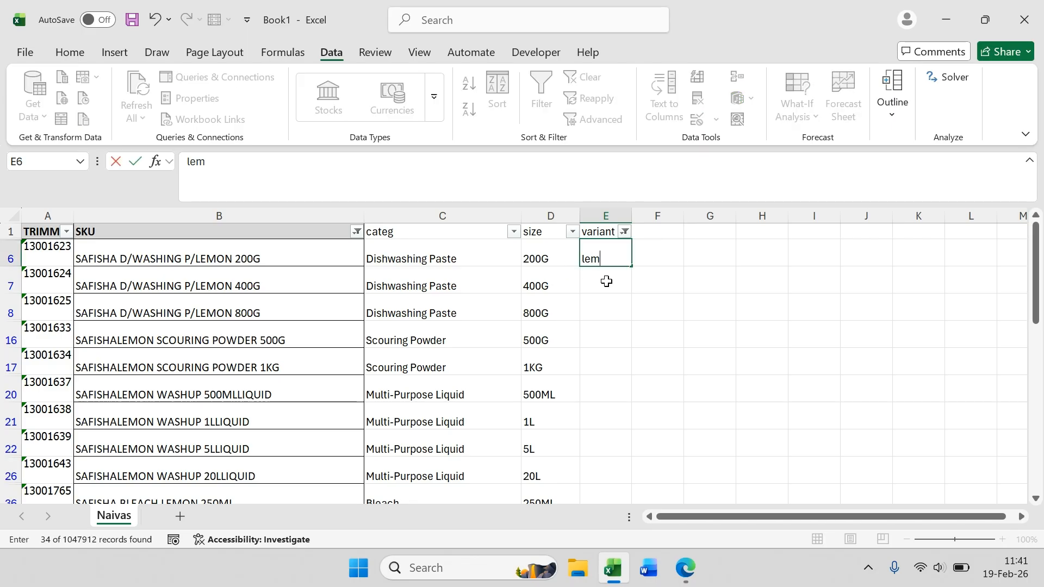
key(Return)
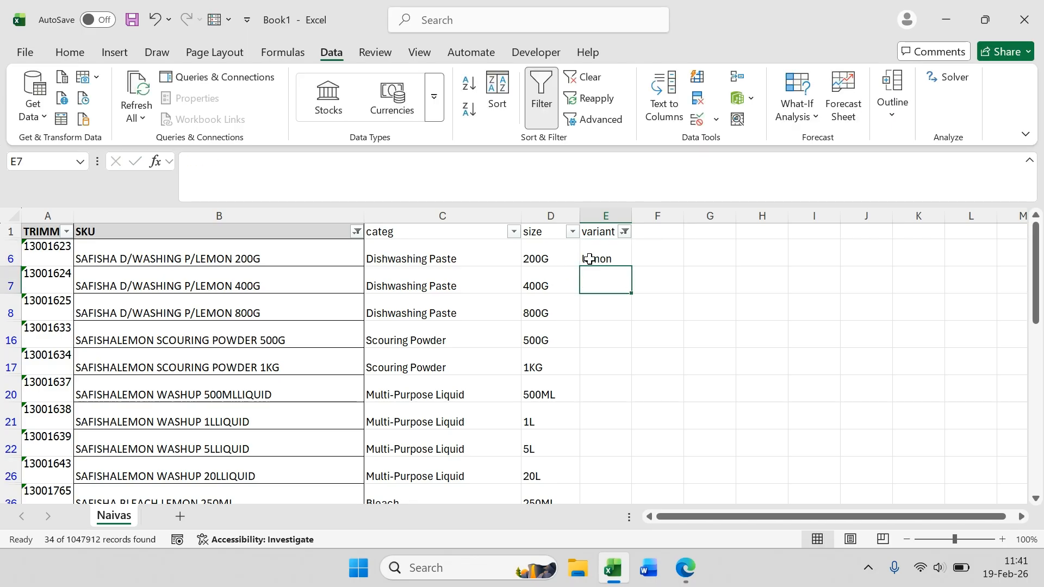
Step: Save the workbook in the Others Files folder as "Matching Naivas SKUs and name and item code to ours"
click(27, 50)
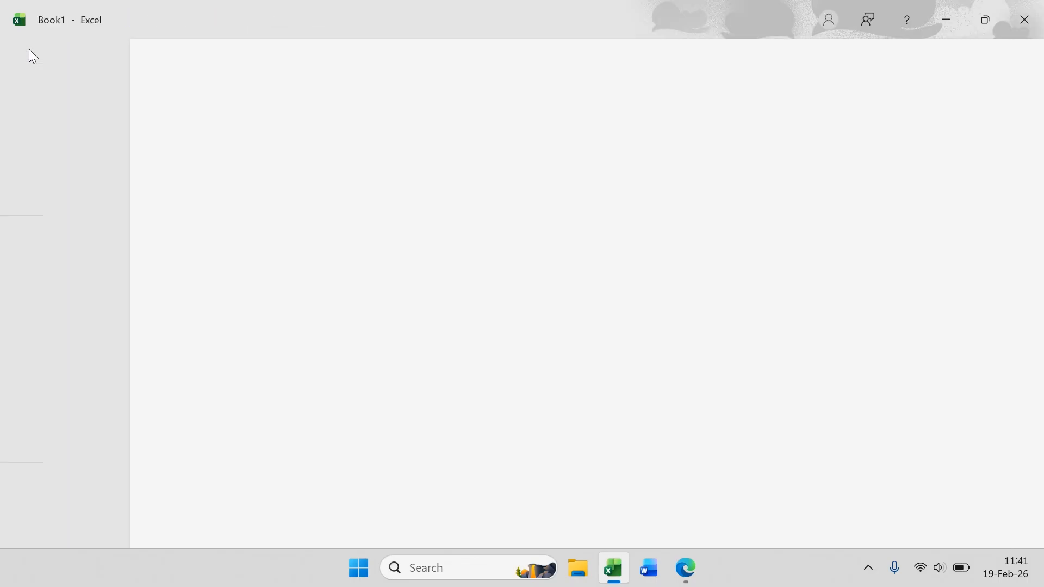
click(28, 307)
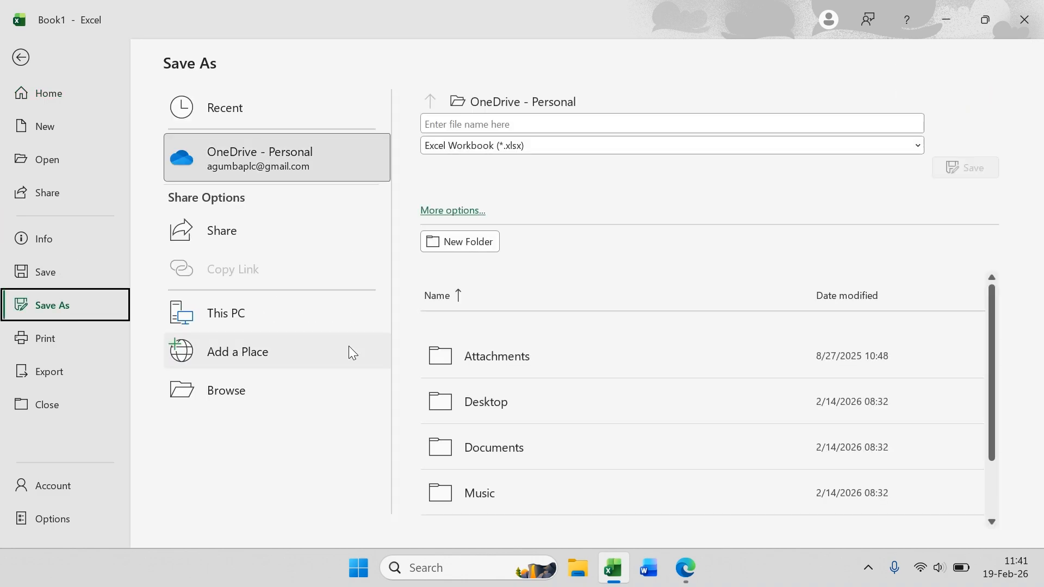
click(250, 387)
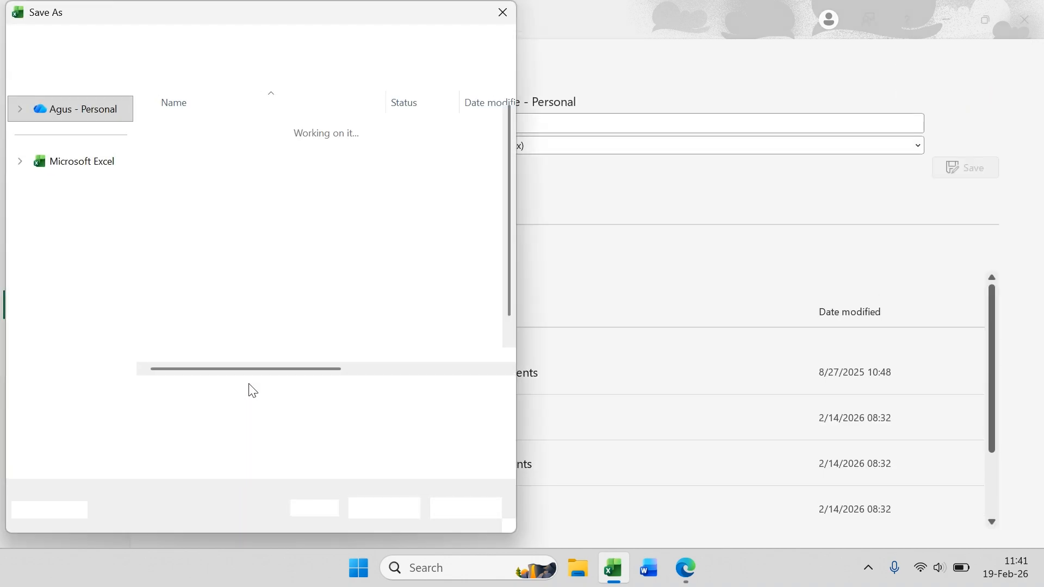
click(71, 247)
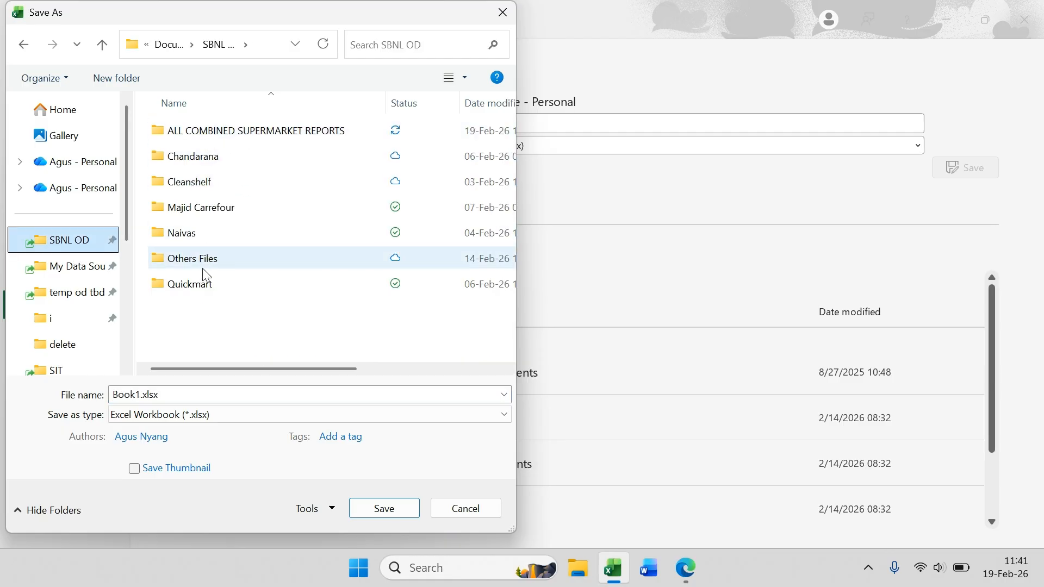
double_click(209, 270)
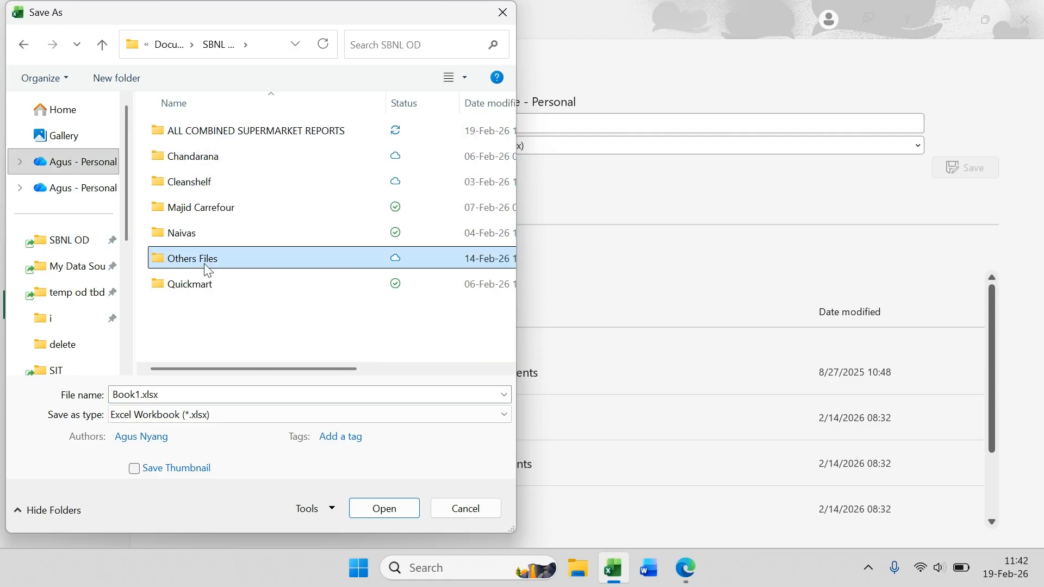
click(160, 394)
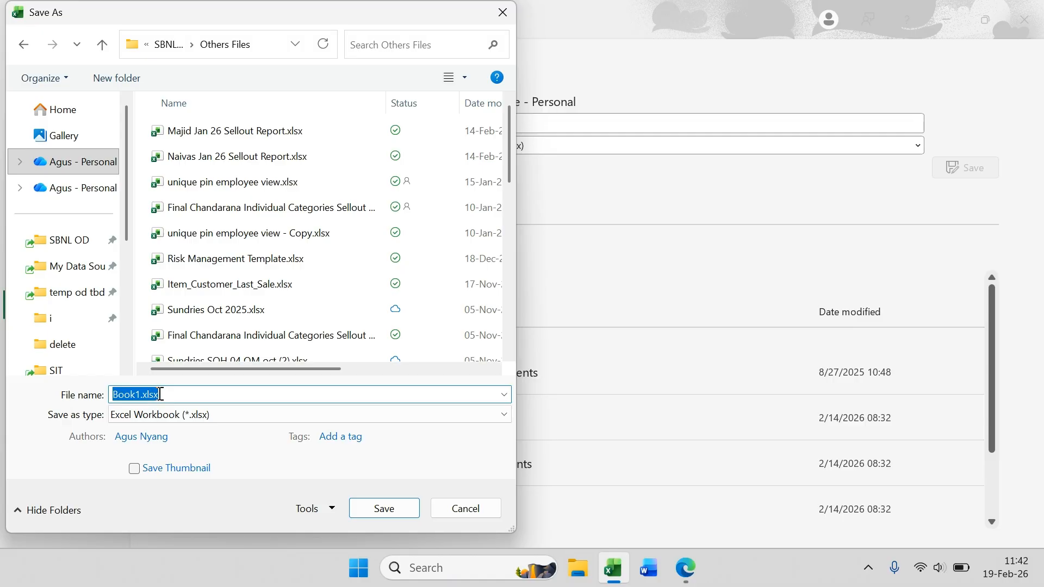
text(Mat)
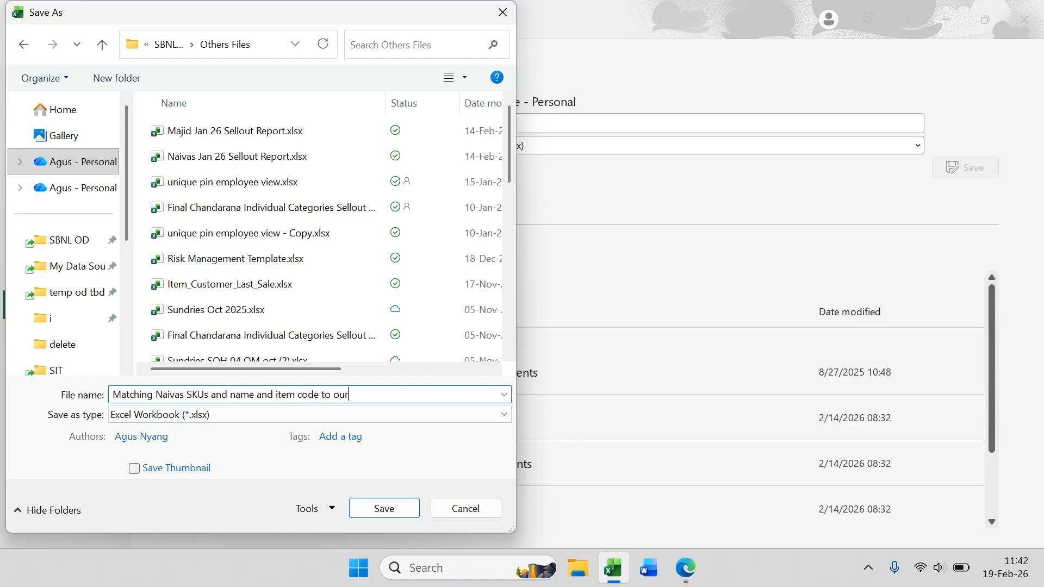
key(Return)
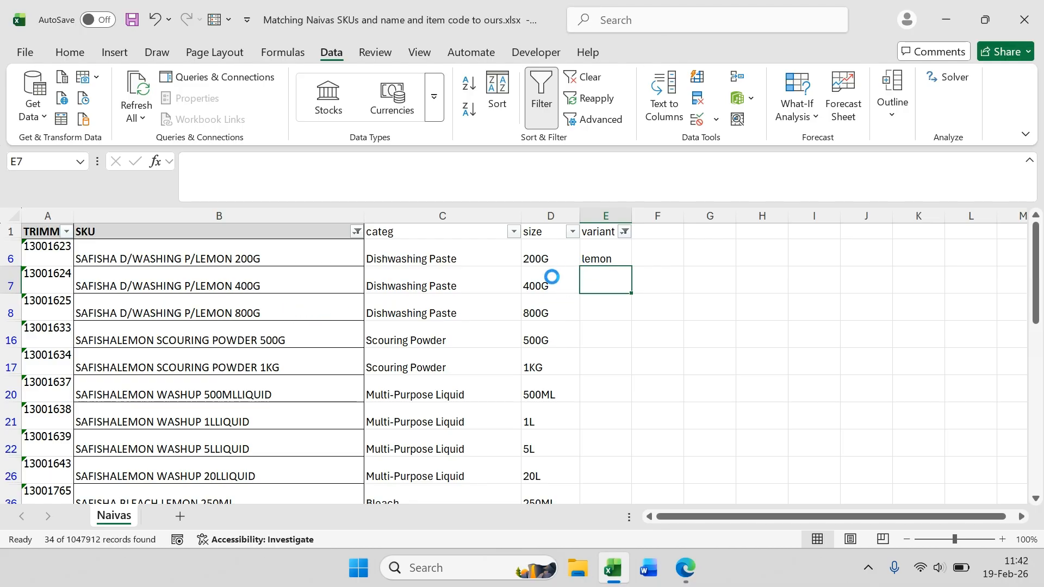
click(550, 281)
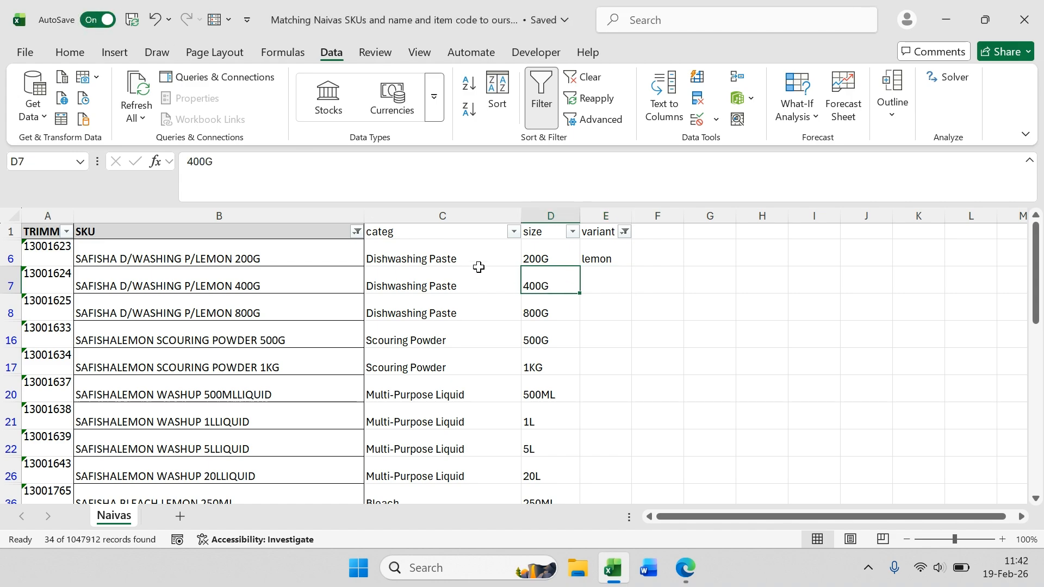
Step: Fill lemon down the variant column for all filtered lemon rows
key(ctrl+Down)
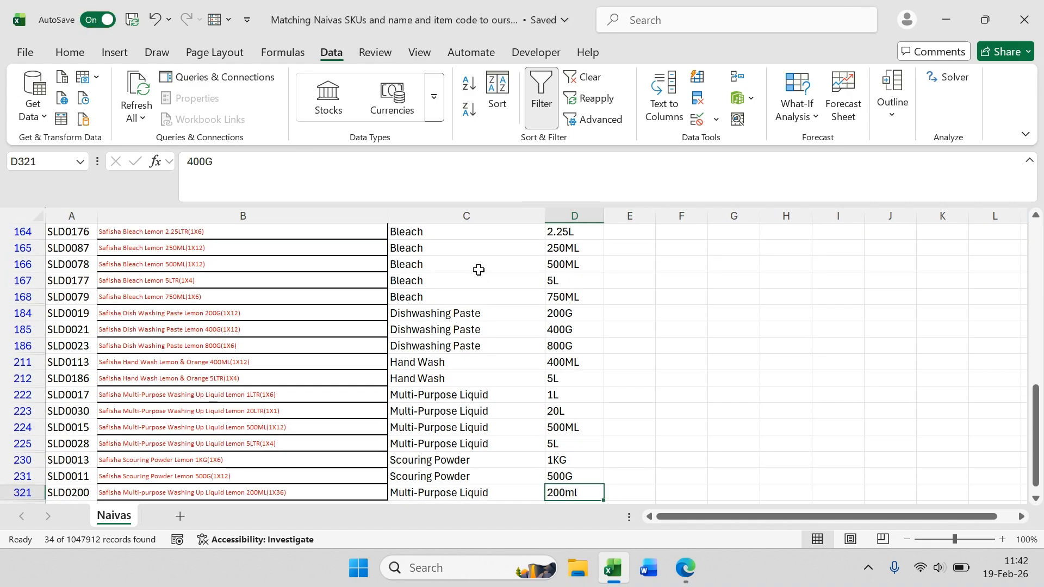
key(Right)
key(ctrl+shift+Up)
key(ctrl+d)
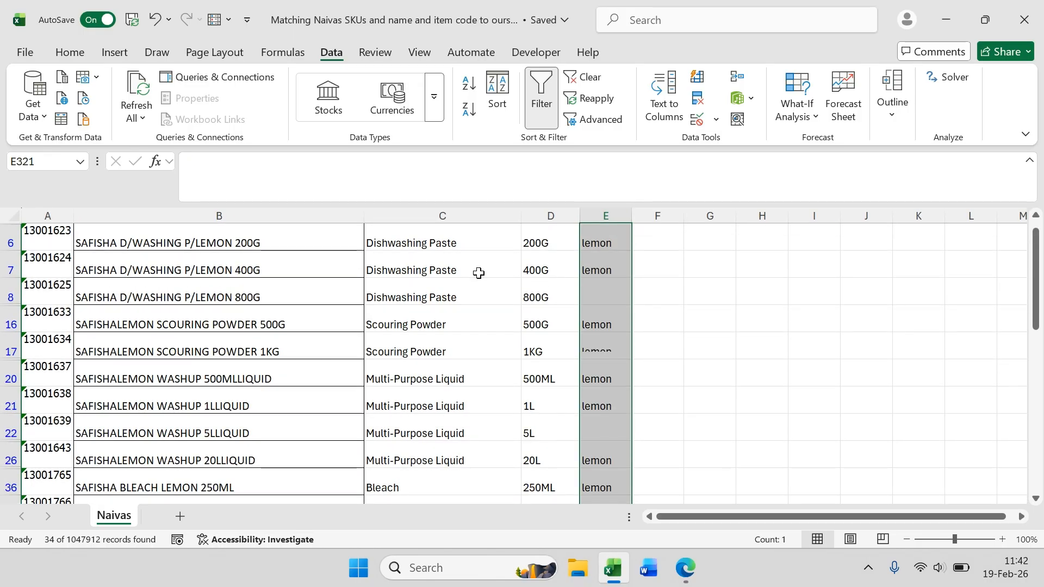
scroll(479, 273, up, 1)
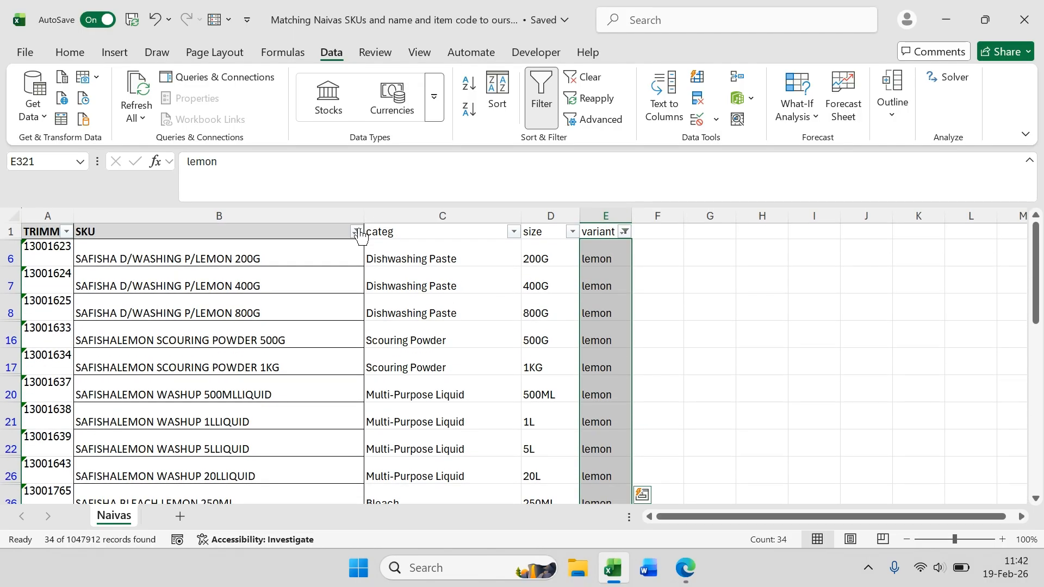
Step: Filter the SKU column for entries matching *lavender*
click(356, 232)
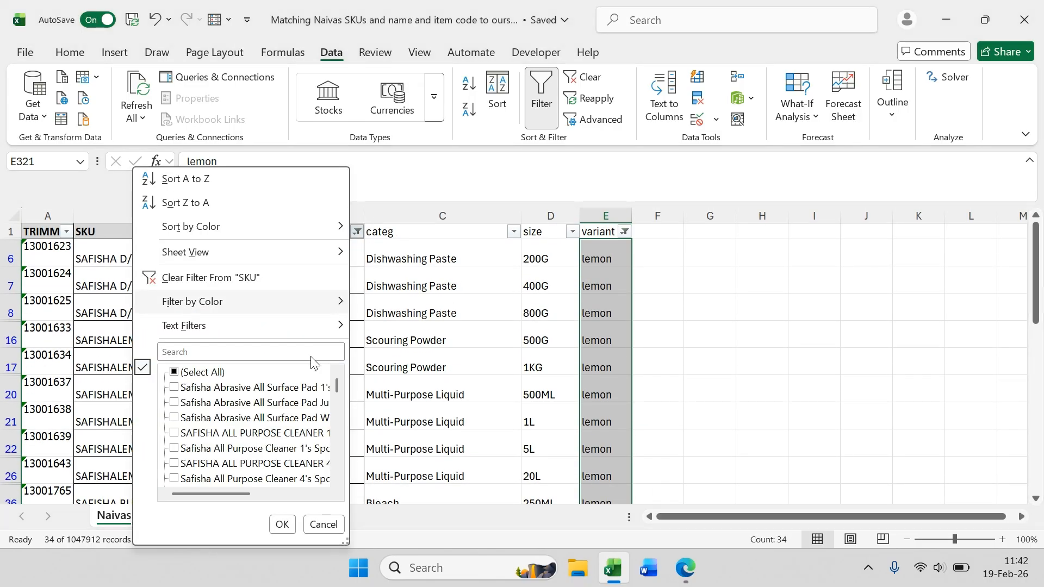
scroll(256, 407, down, 5)
click(235, 353)
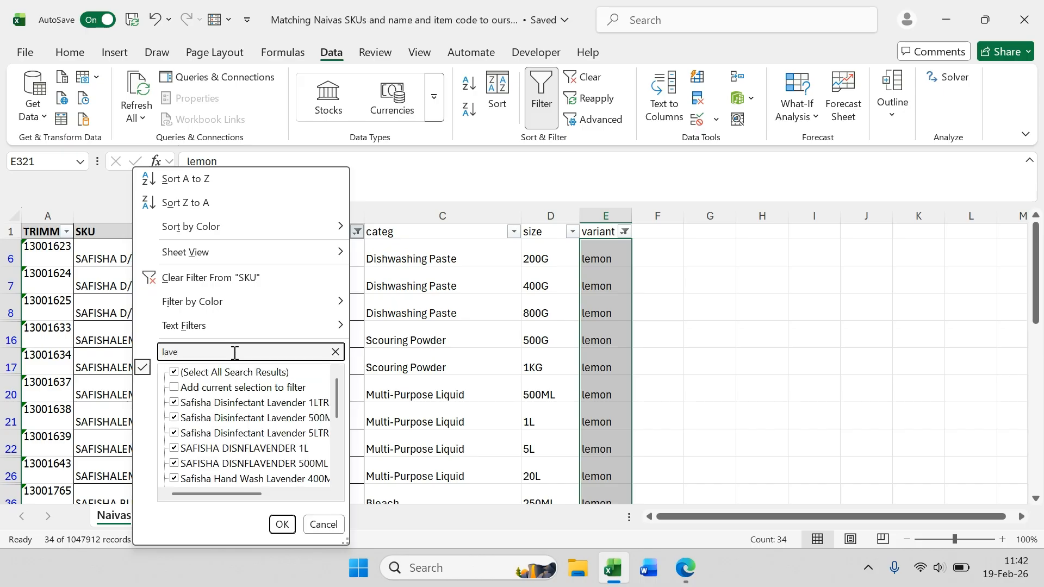
key(ctrl+a)
text(*lavender)
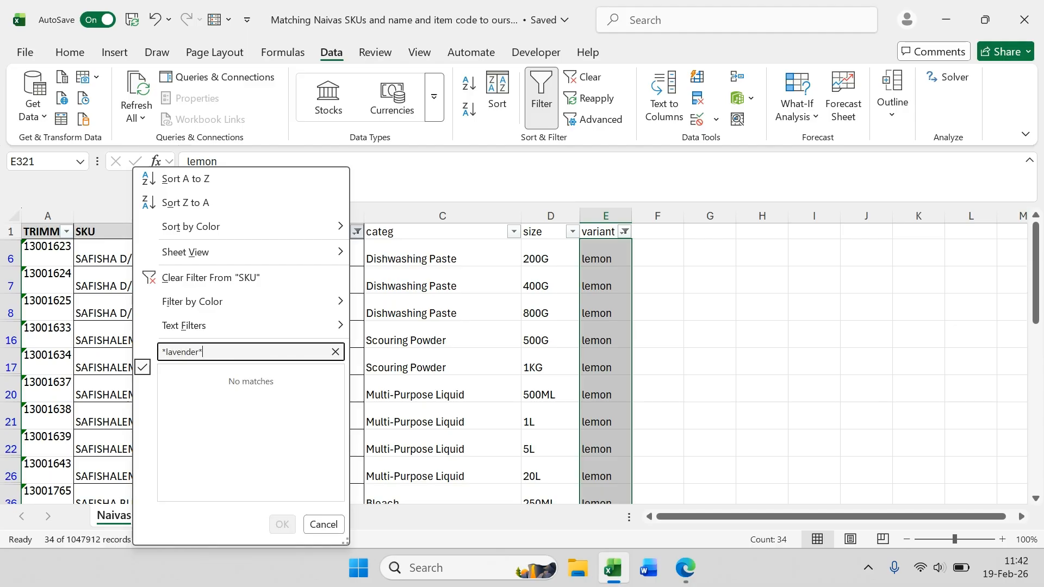
key(Return)
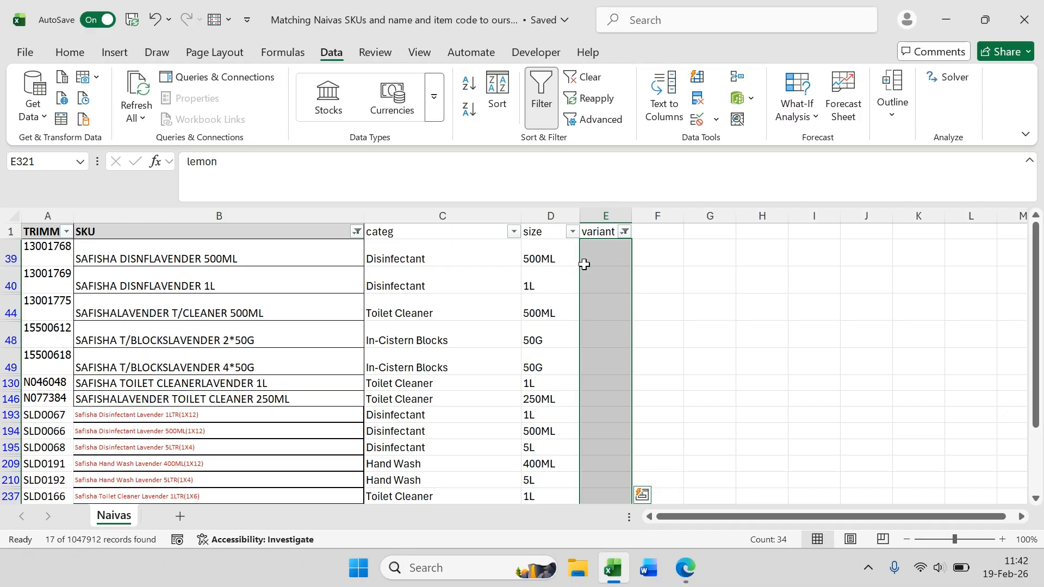
Step: Enter lavender as the variant for the first filtered row and fill it down all filtered lavender rows
click(610, 251)
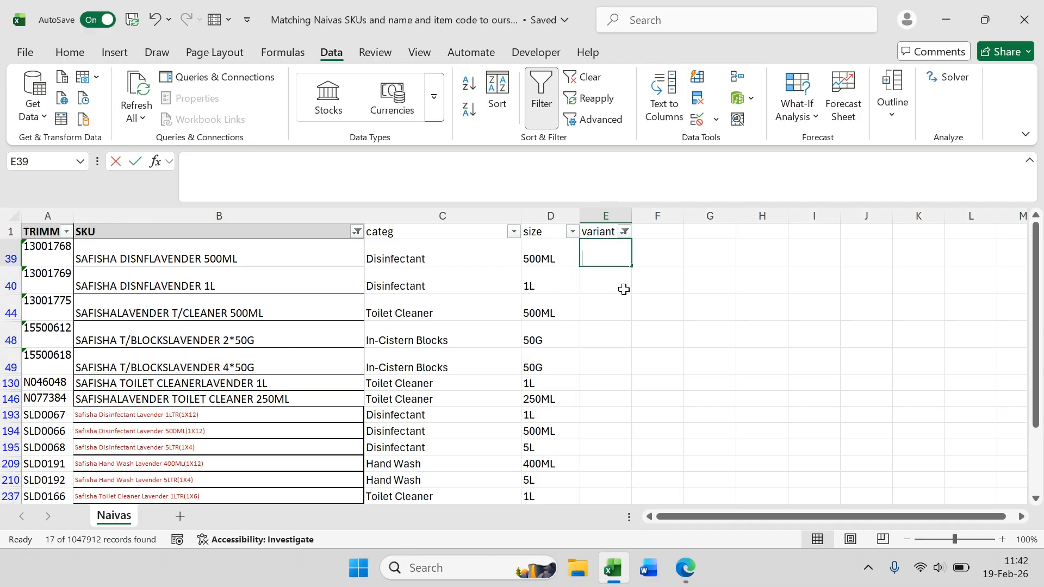
text(lavender)
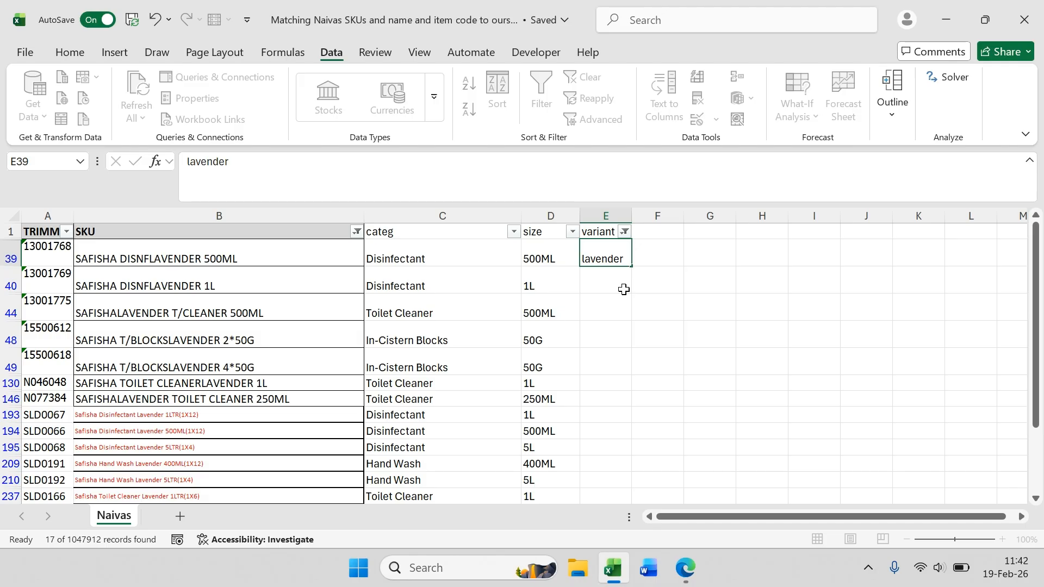
key(Return)
key(Left)
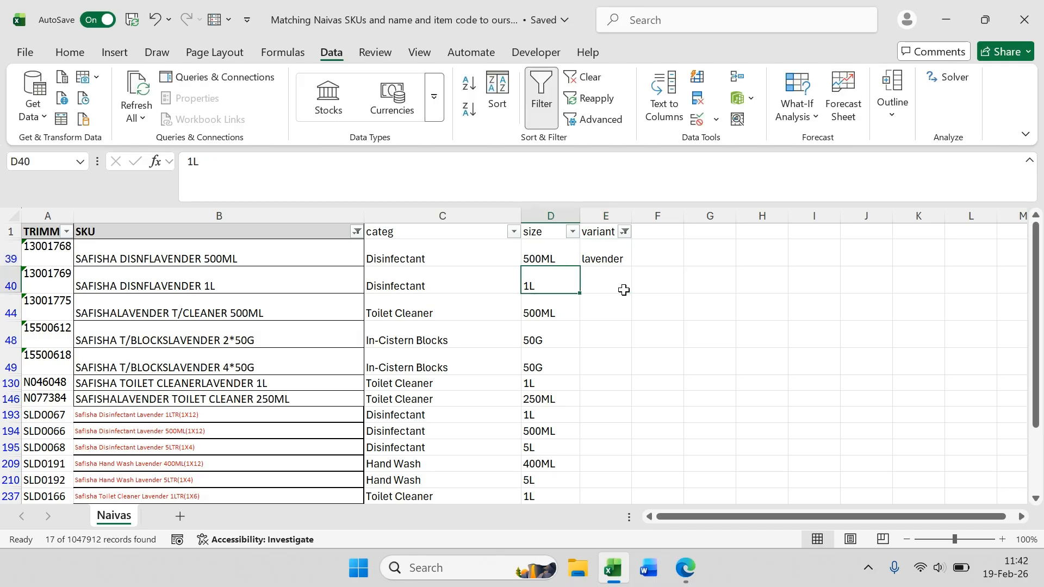
key(ctrl+Down)
key(Right)
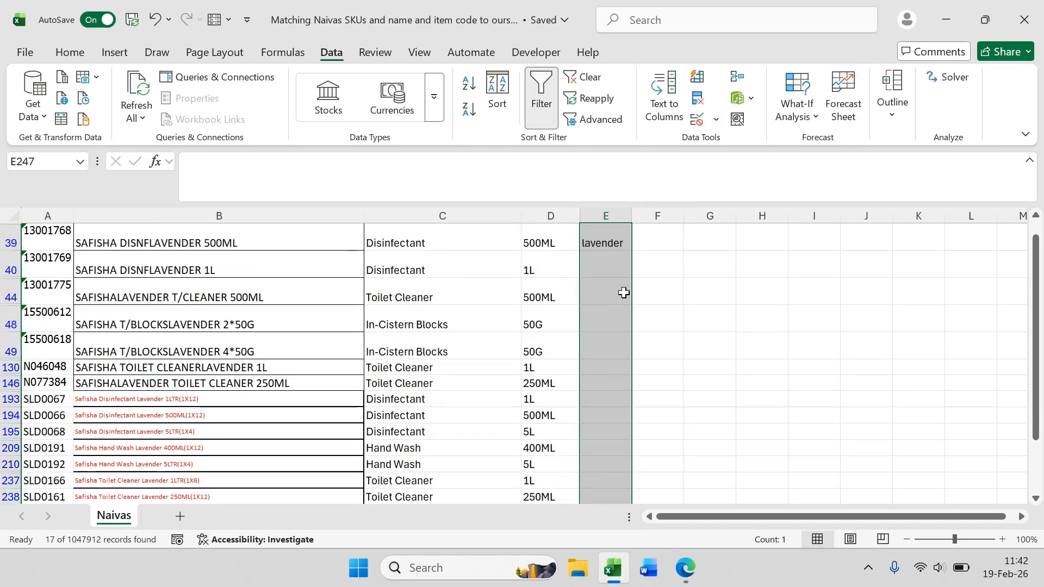
key(ctrl+d)
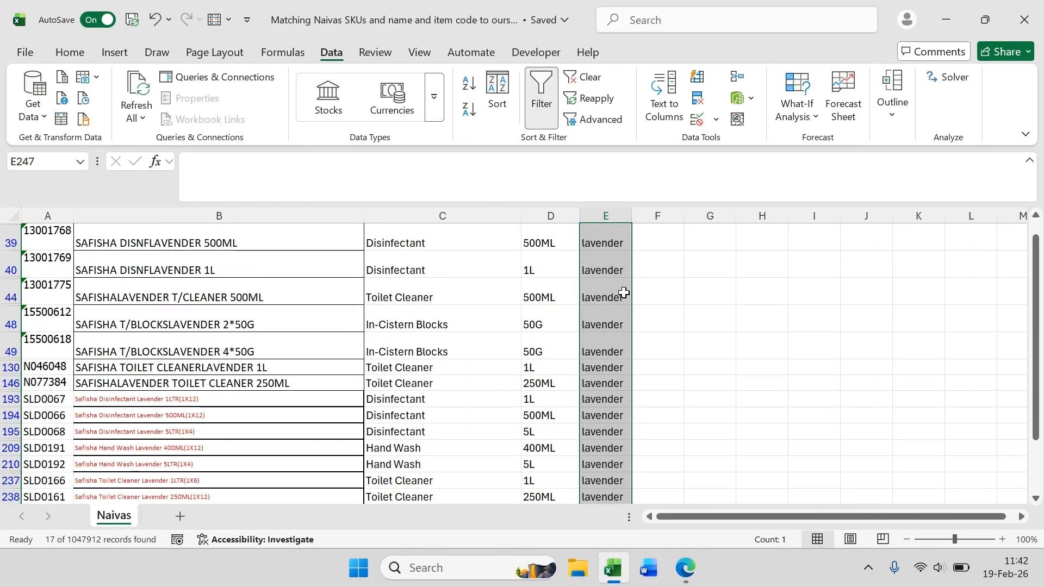
key(ctrl+Up)
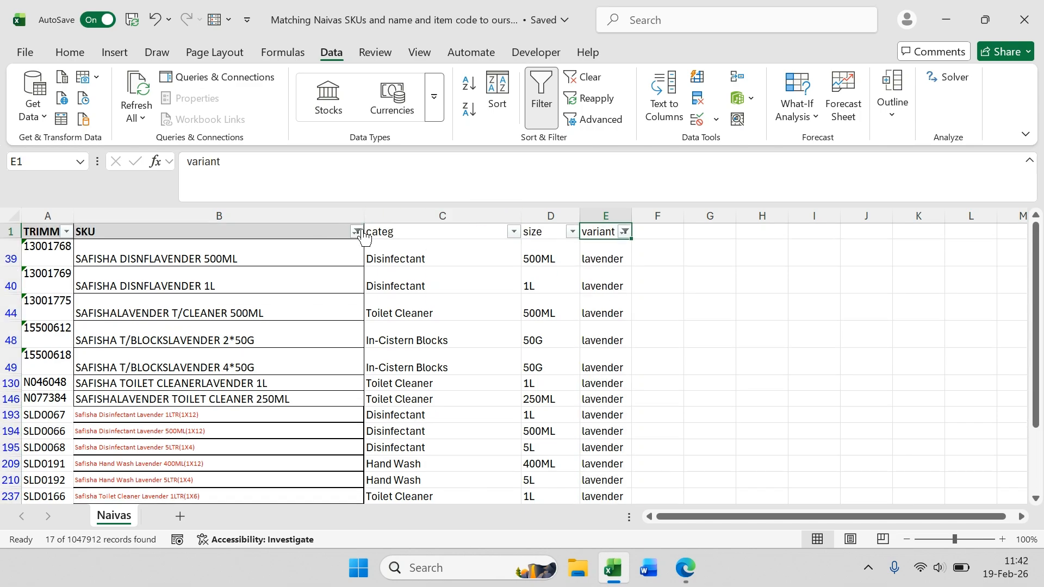
Step: Filter the SKU column for entries matching *1x4*
click(357, 232)
scroll(291, 401, down, 10)
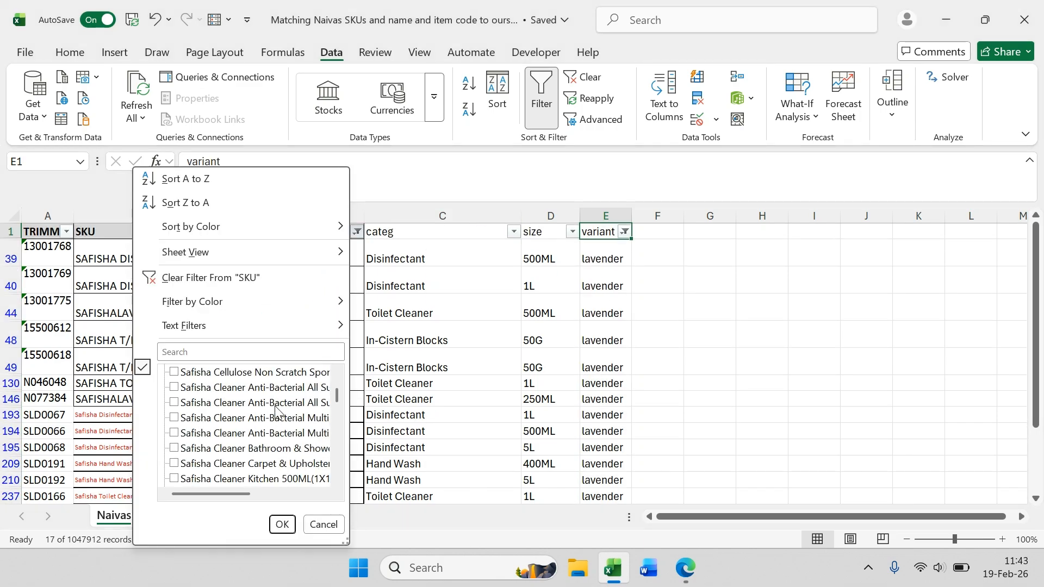
drag(246, 491, 264, 490)
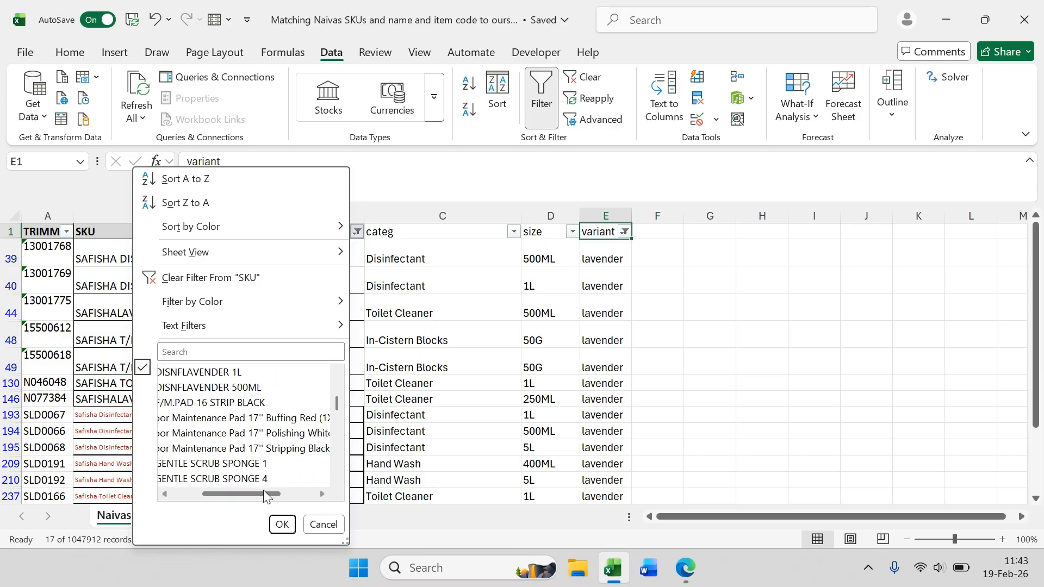
scroll(266, 438, down, 5)
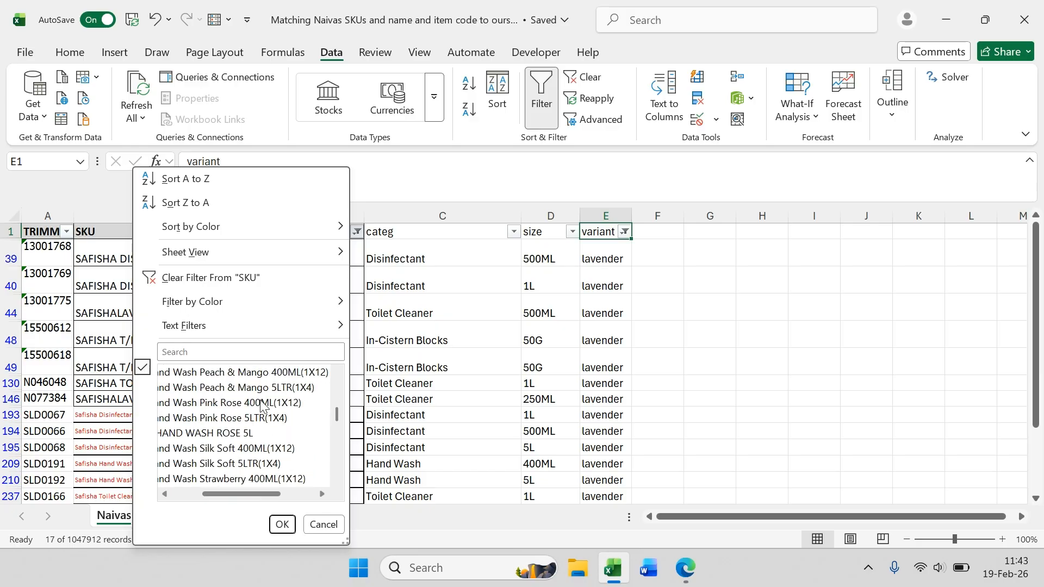
click(230, 352)
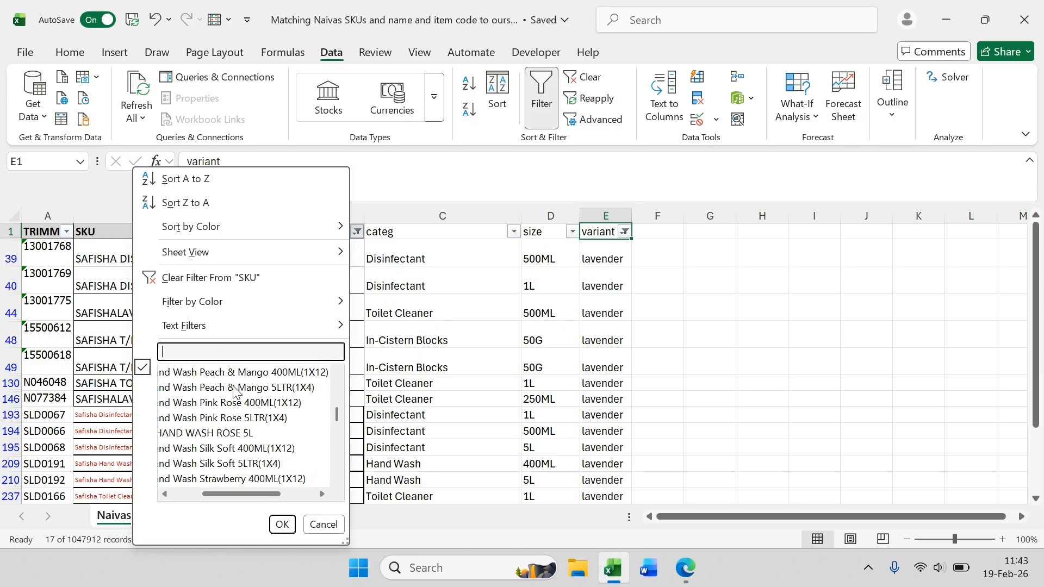
text(*1x4)
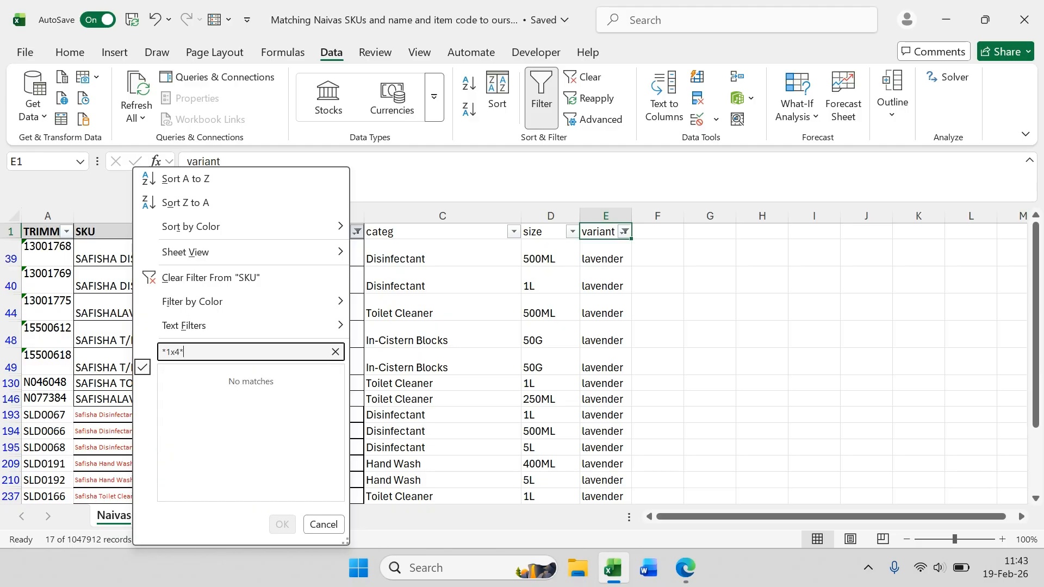
text(*)
key(Return)
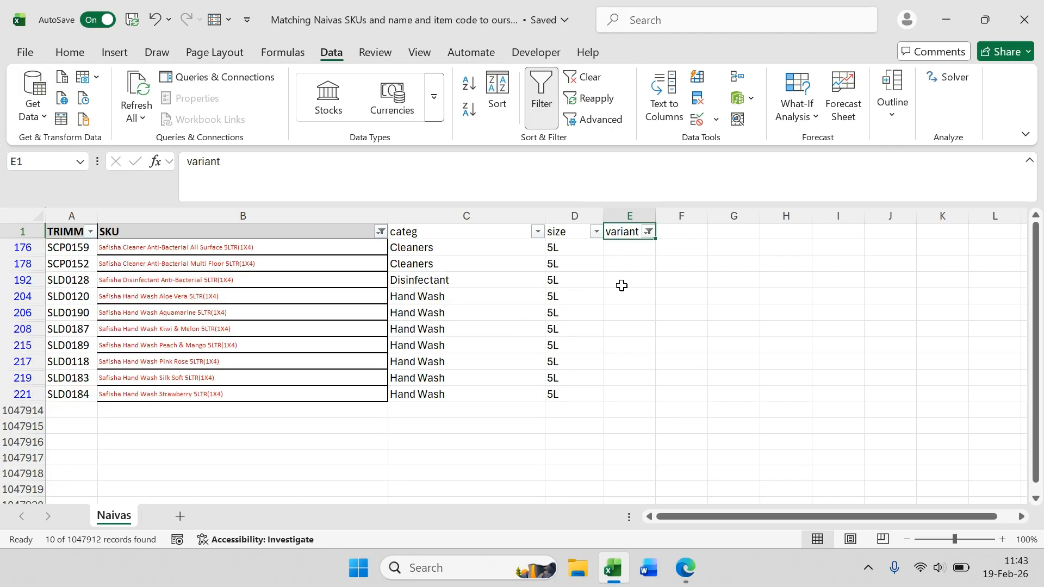
Step: Set the variant to 1x4 for all filtered 1x4 rows, then clear all filters
click(627, 247)
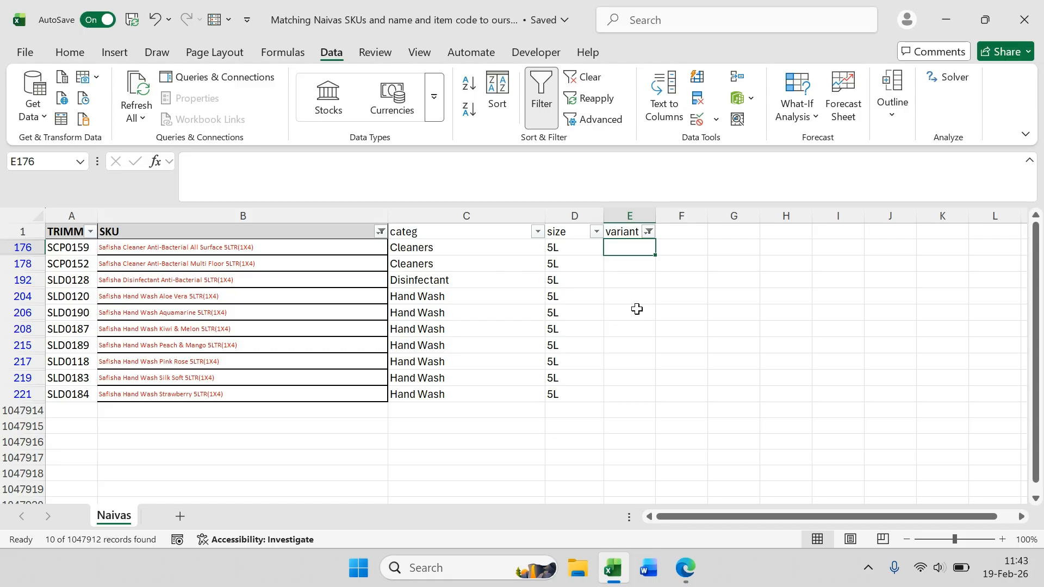
text(1x4)
key(ctrl+Return)
mouse_move(657, 257)
mouse_down()
mouse_move(663, 282)
mouse_move(646, 397)
mouse_up()
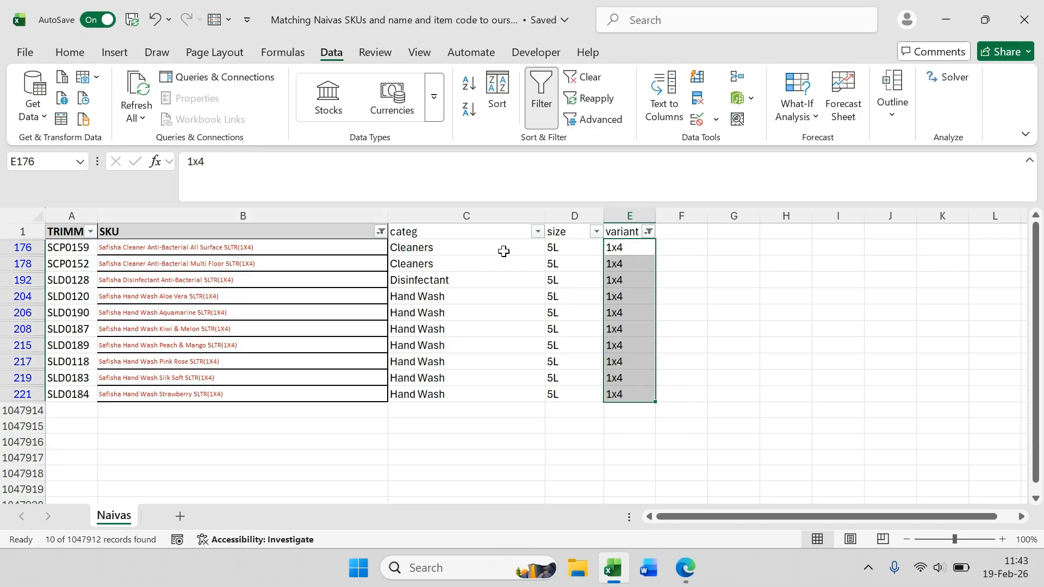
click(579, 248)
click(634, 257)
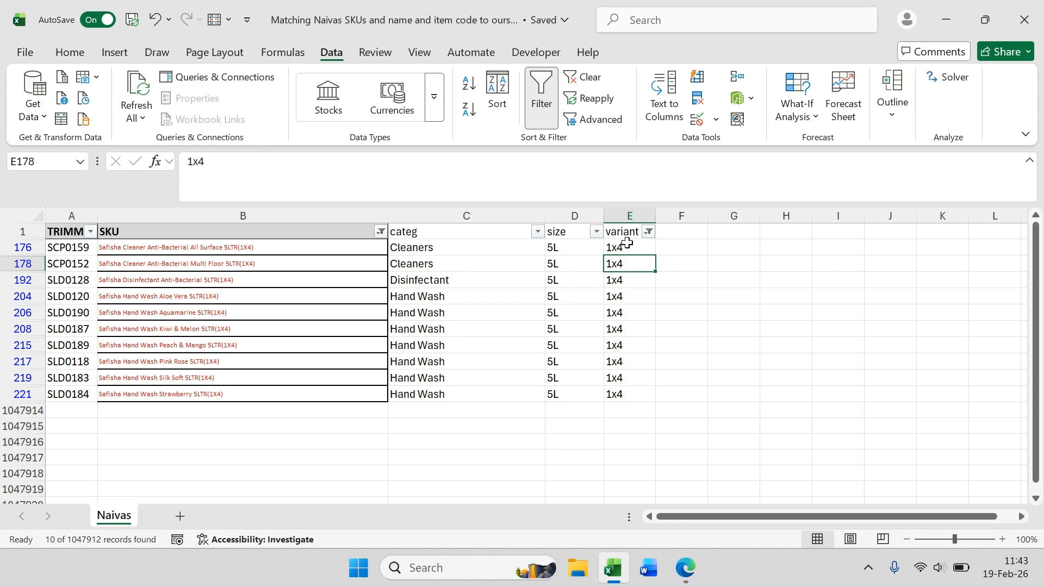
click(485, 249)
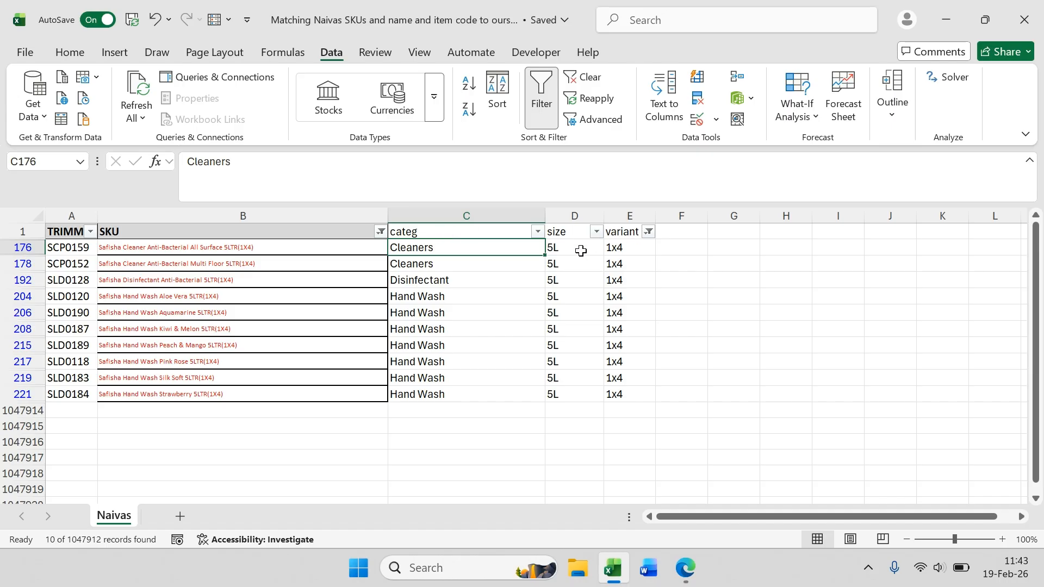
click(578, 252)
click(619, 232)
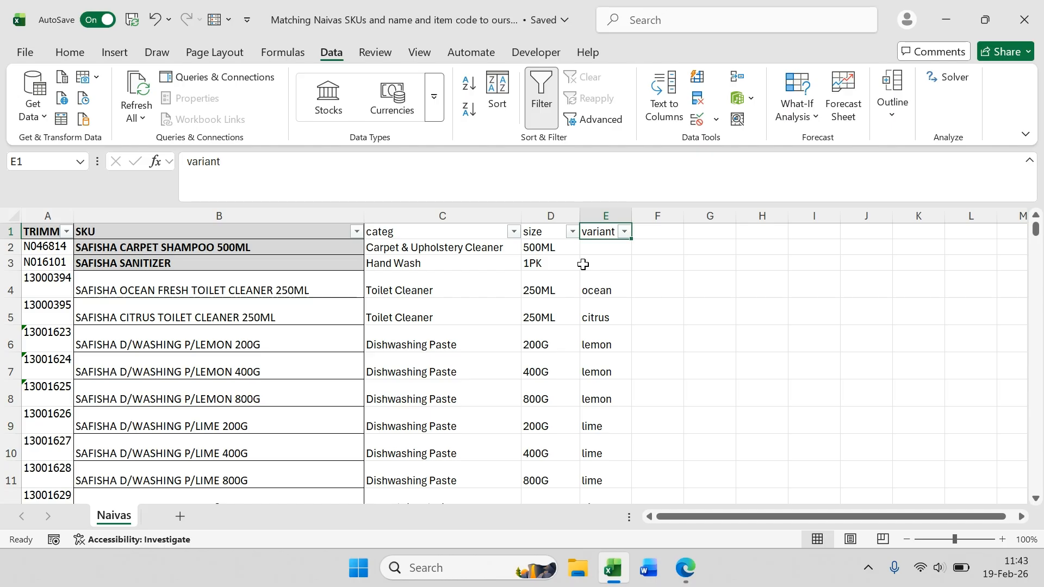
Step: Filter the size column to show only 50G, 50GX2PCS and 50GX4PCS
click(572, 232)
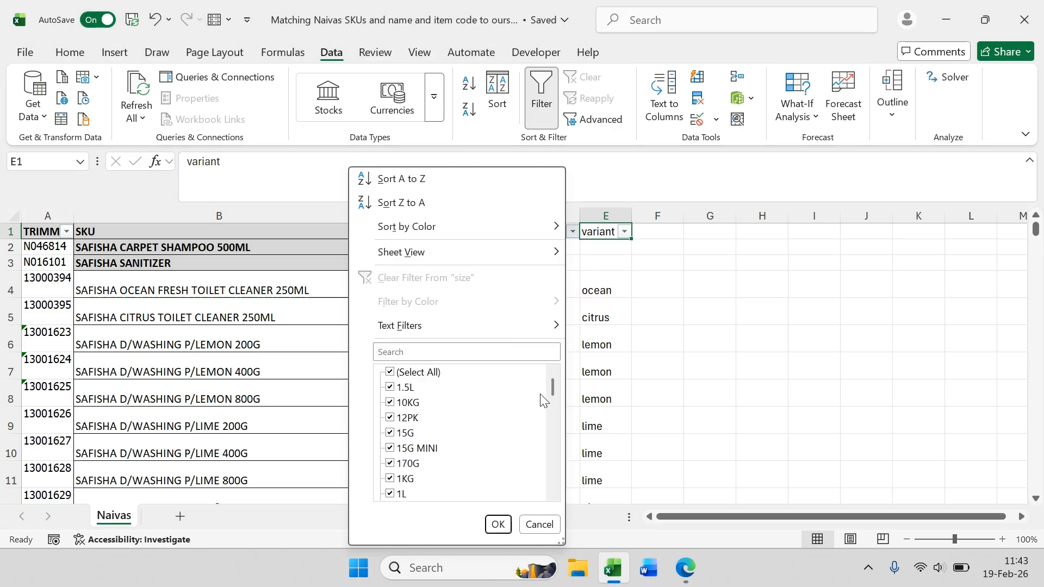
click(391, 373)
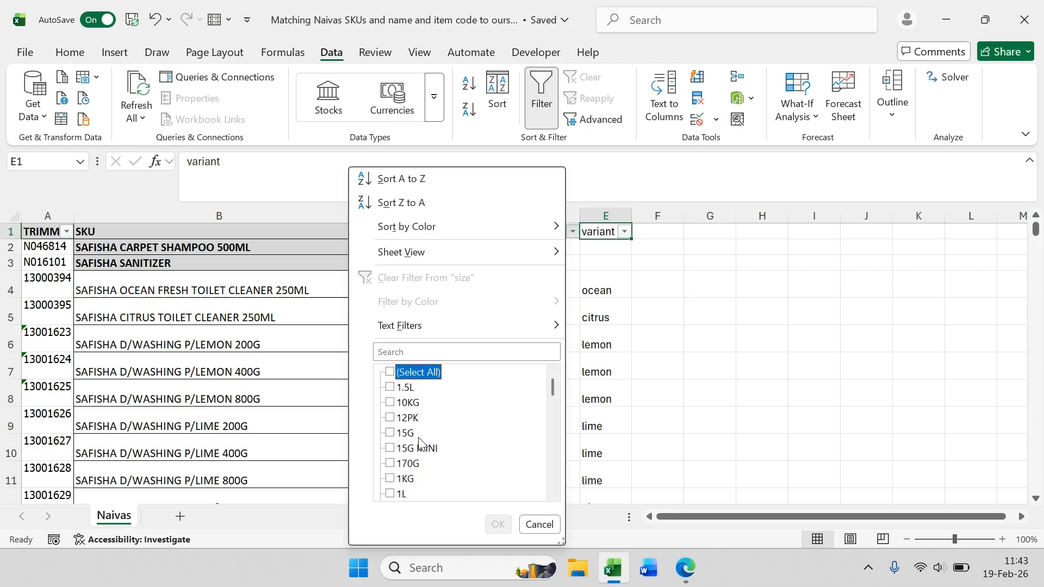
scroll(419, 443, down, 5)
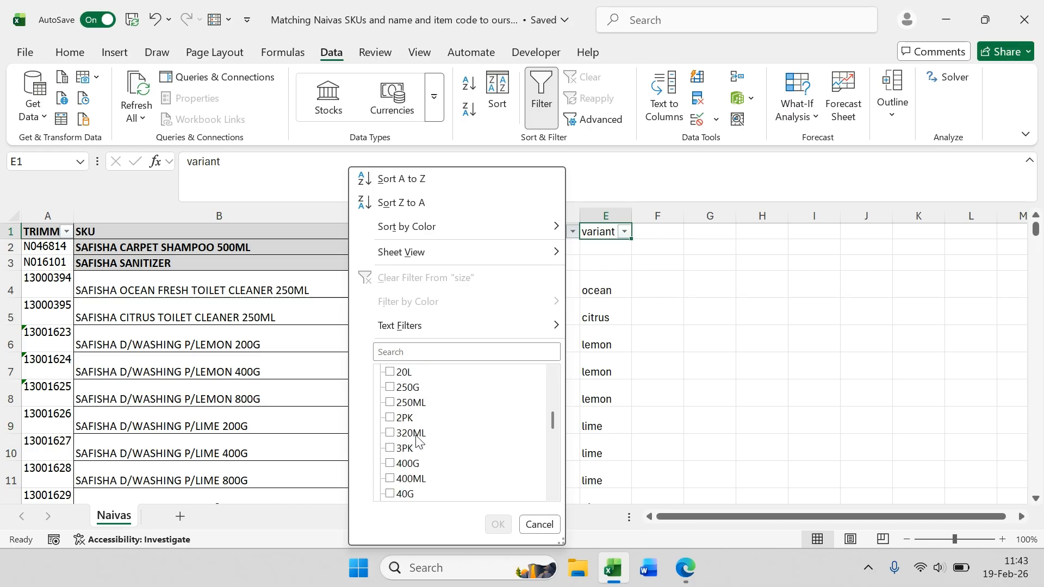
scroll(418, 442, down, 4)
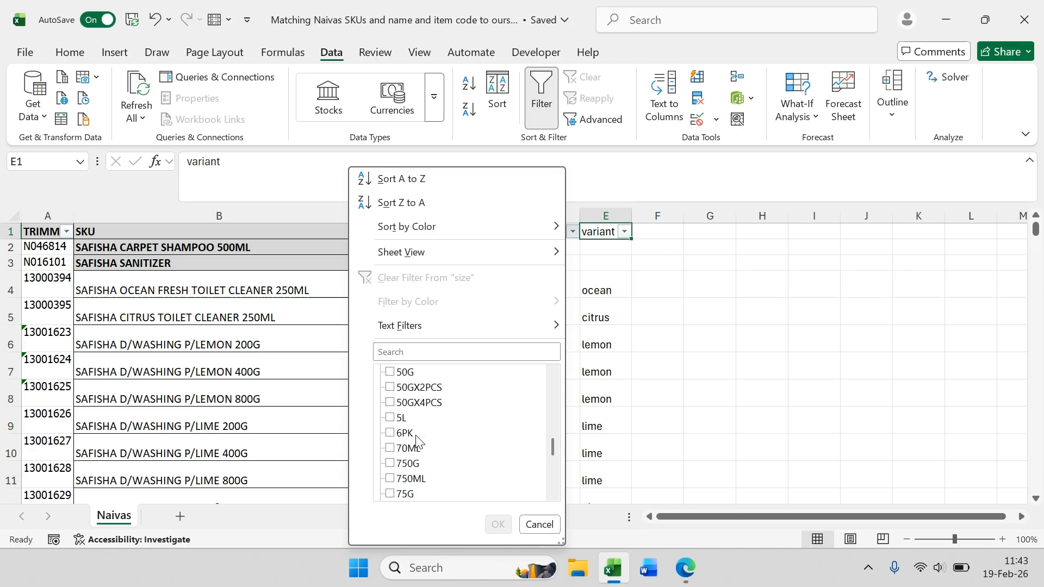
scroll(417, 442, down, 1)
scroll(418, 442, up, 2)
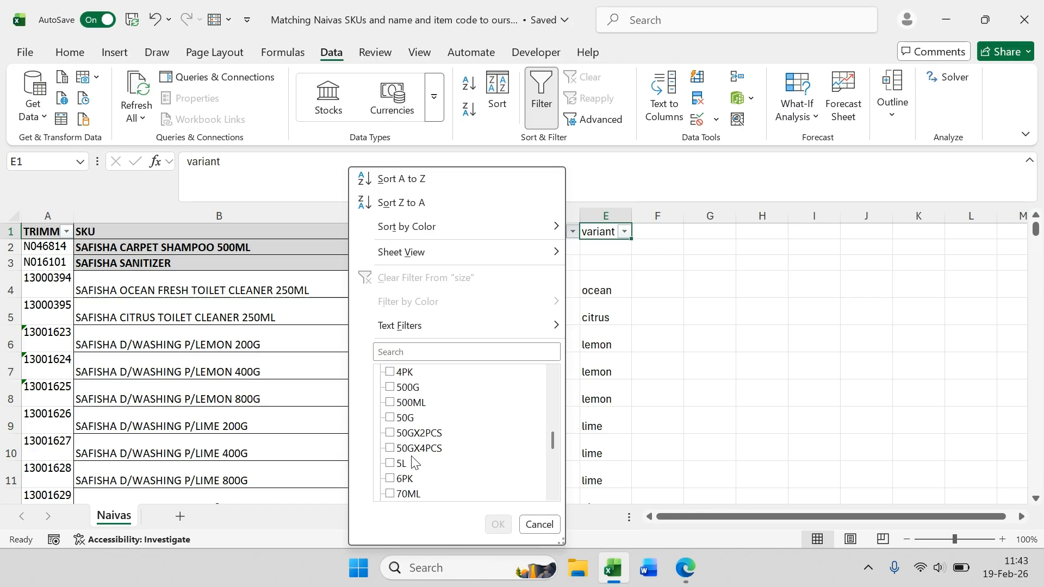
click(390, 418)
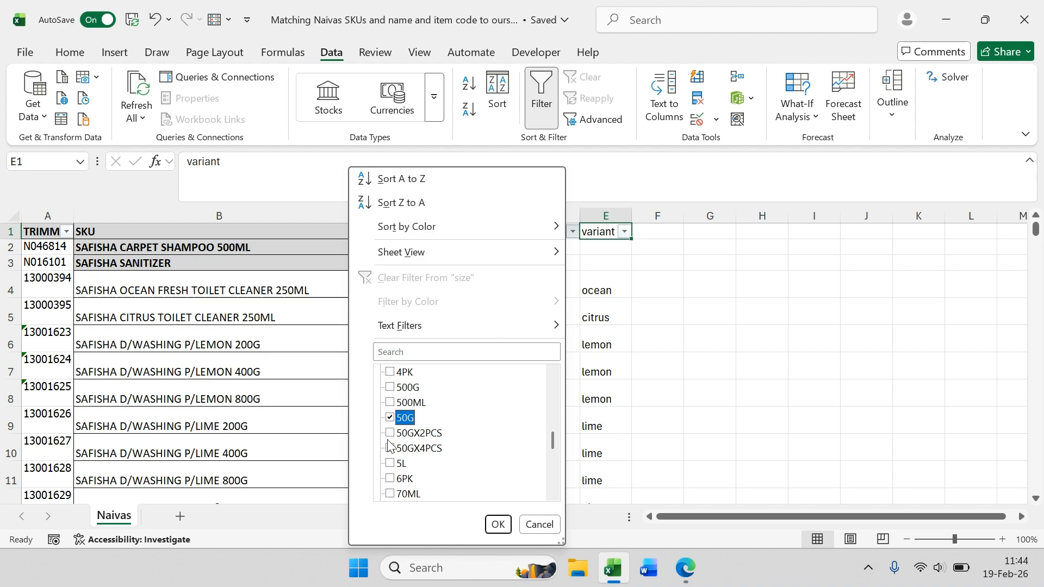
click(390, 433)
click(390, 448)
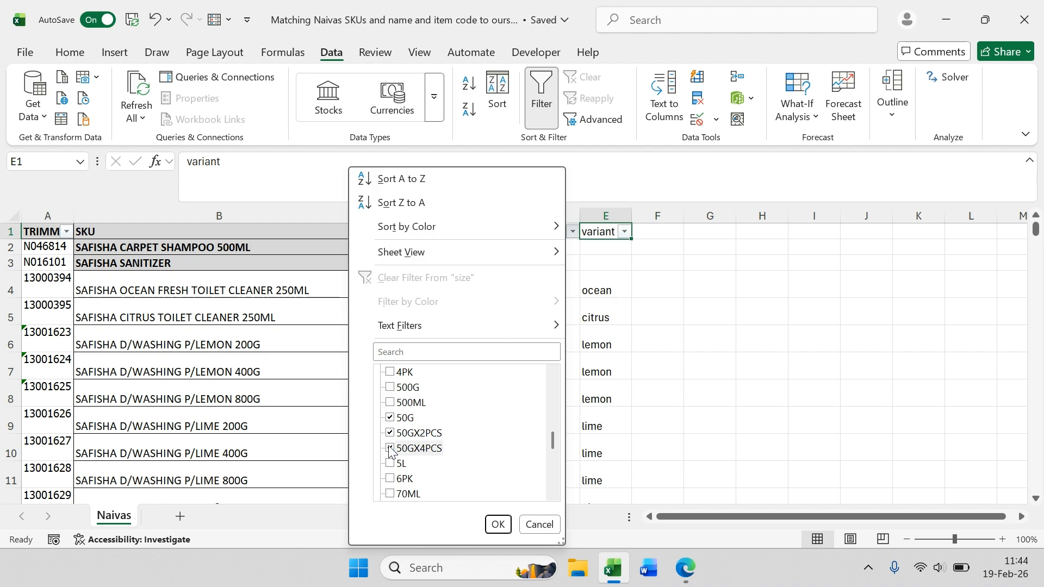
click(498, 524)
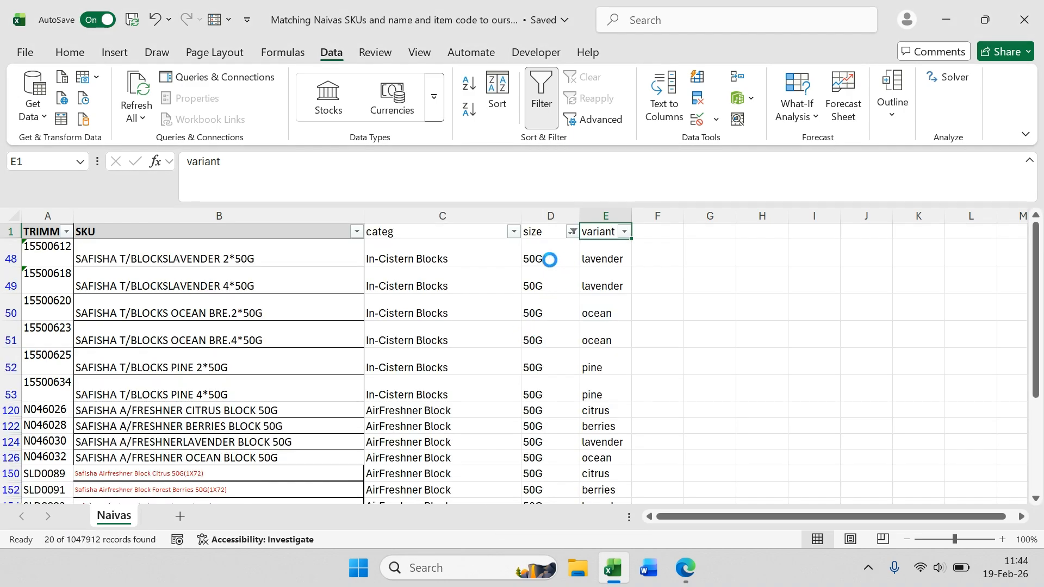
Step: Clear the size column filter so that all sizes are shown again
click(550, 260)
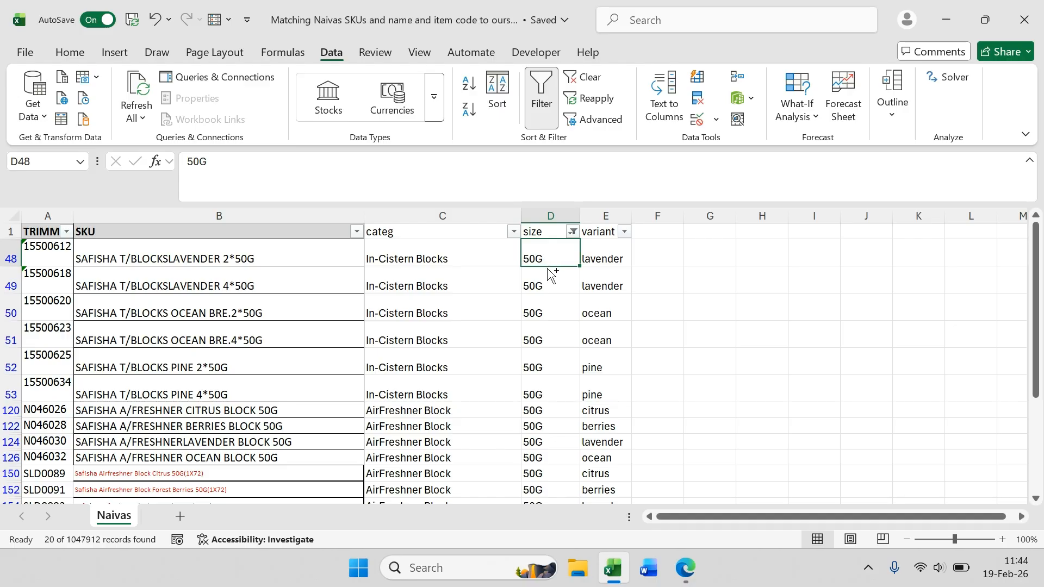
key(ctrl+shift+Down)
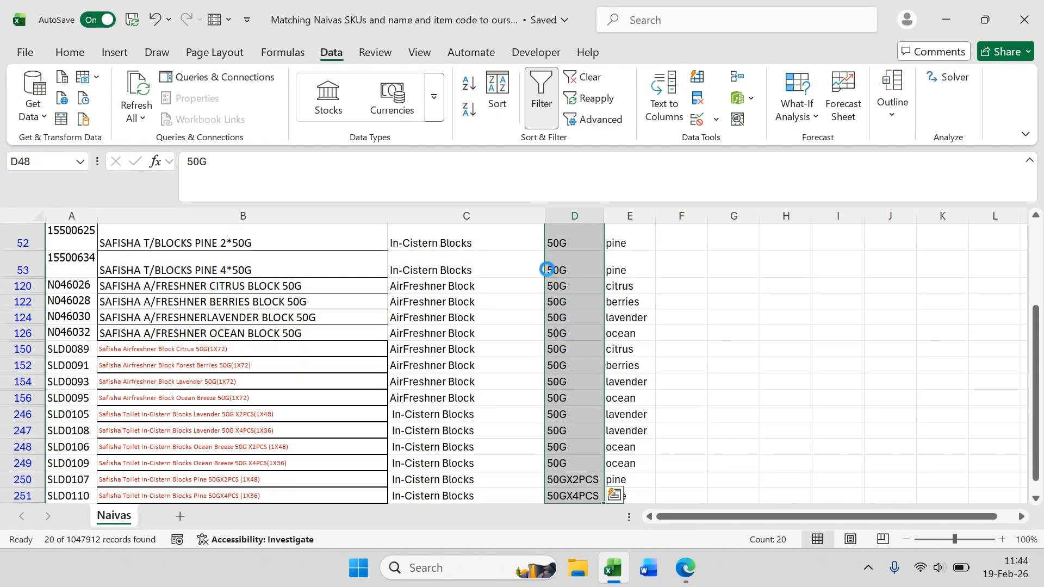
scroll(544, 261, up, 3)
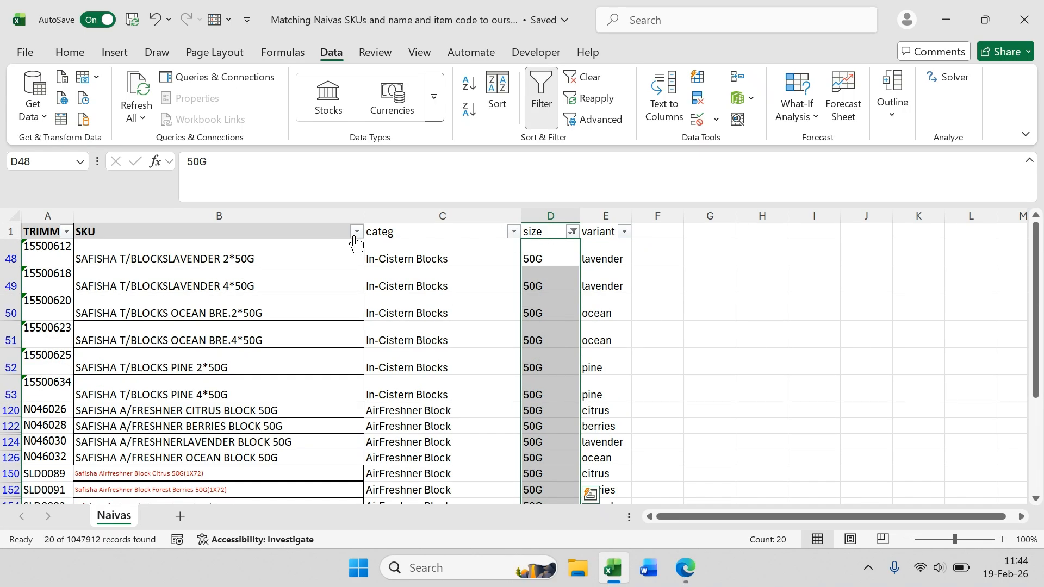
click(441, 259)
click(514, 232)
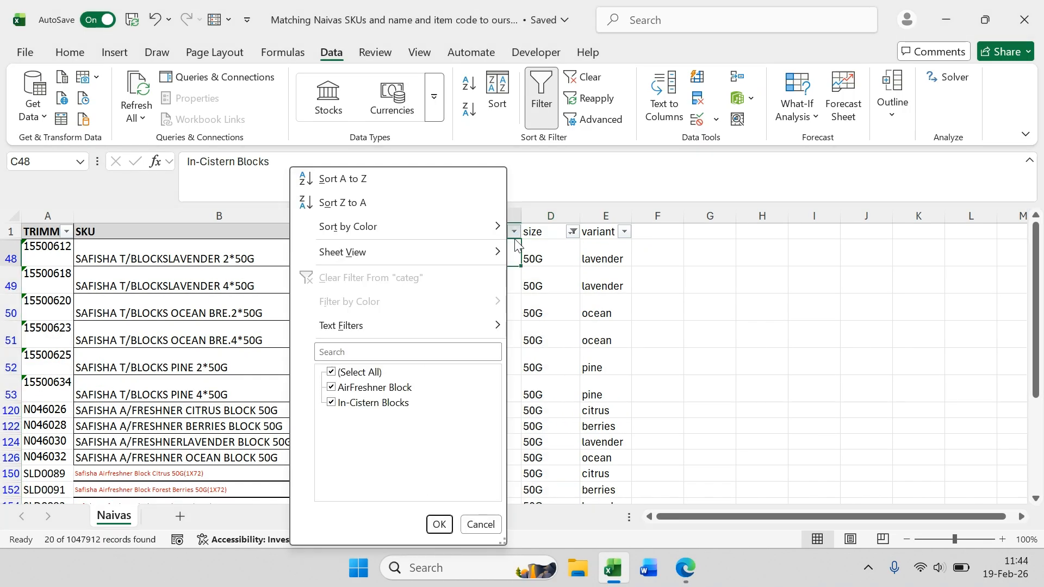
click(269, 294)
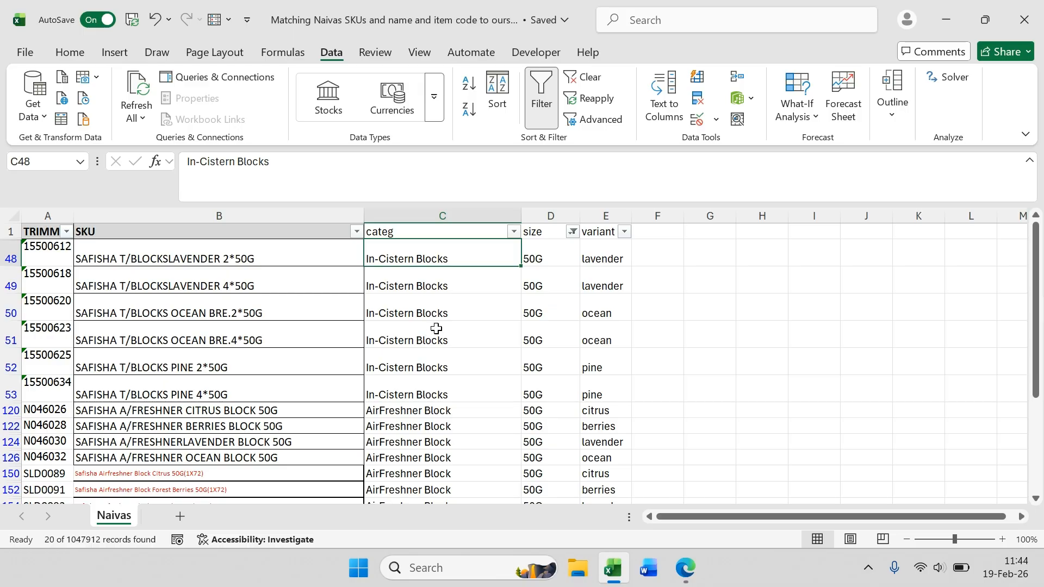
click(416, 286)
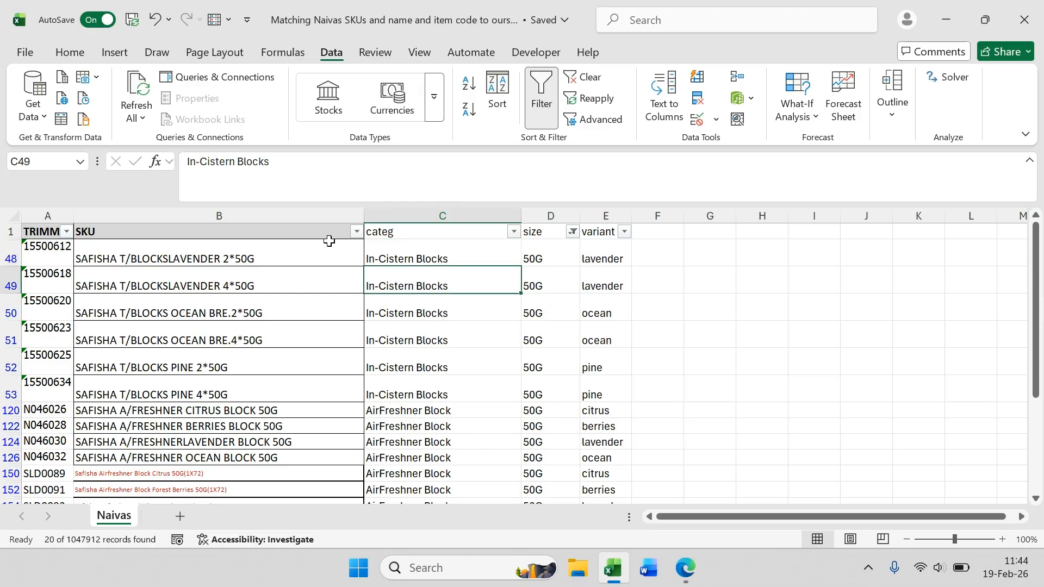
click(572, 232)
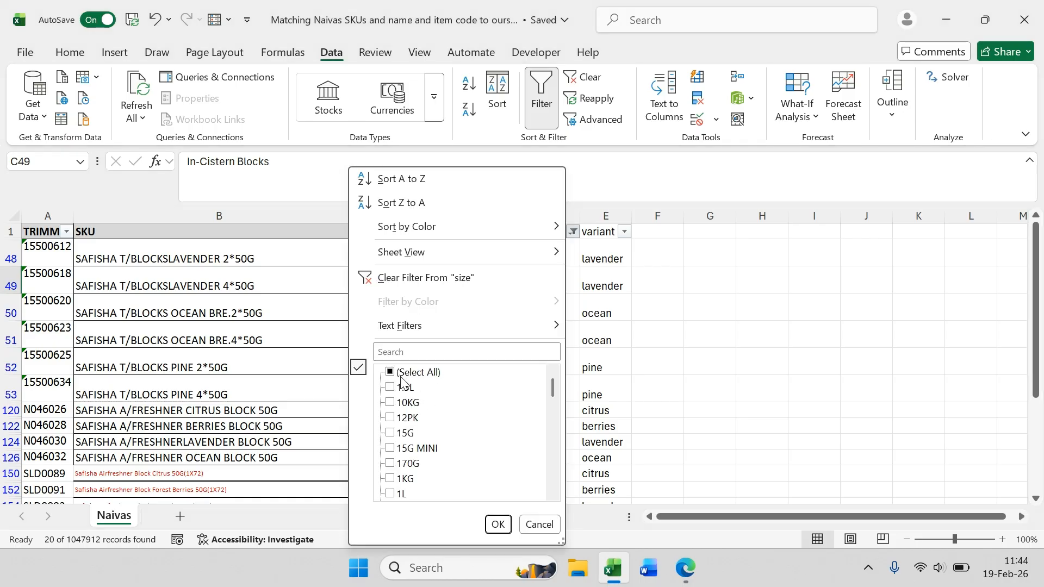
click(403, 375)
click(498, 524)
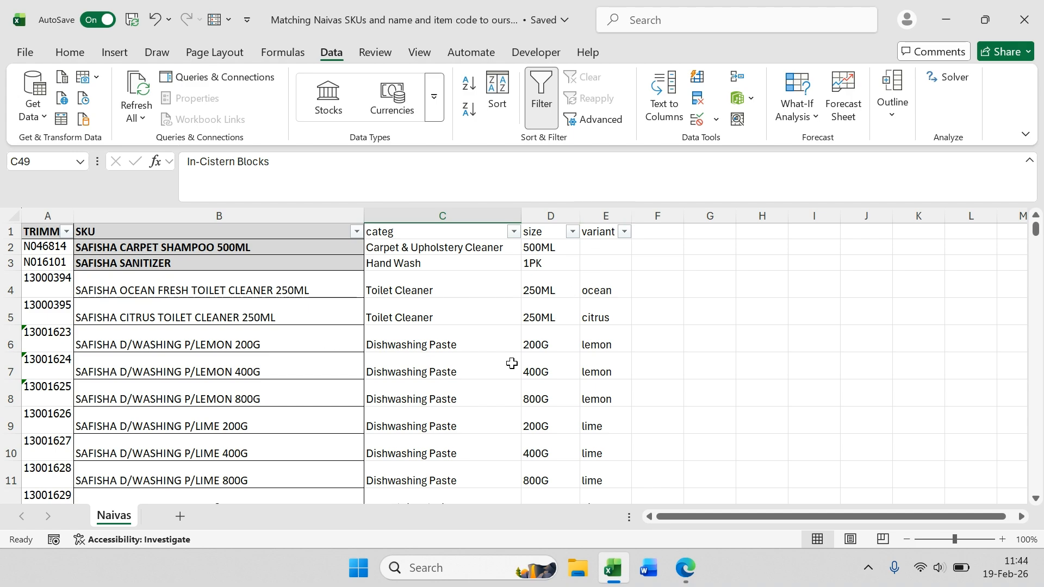
Step: Filter the SKU column to show only entries containing lime
scroll(513, 362, down, 3)
scroll(576, 363, up, 3)
scroll(578, 373, down, 4)
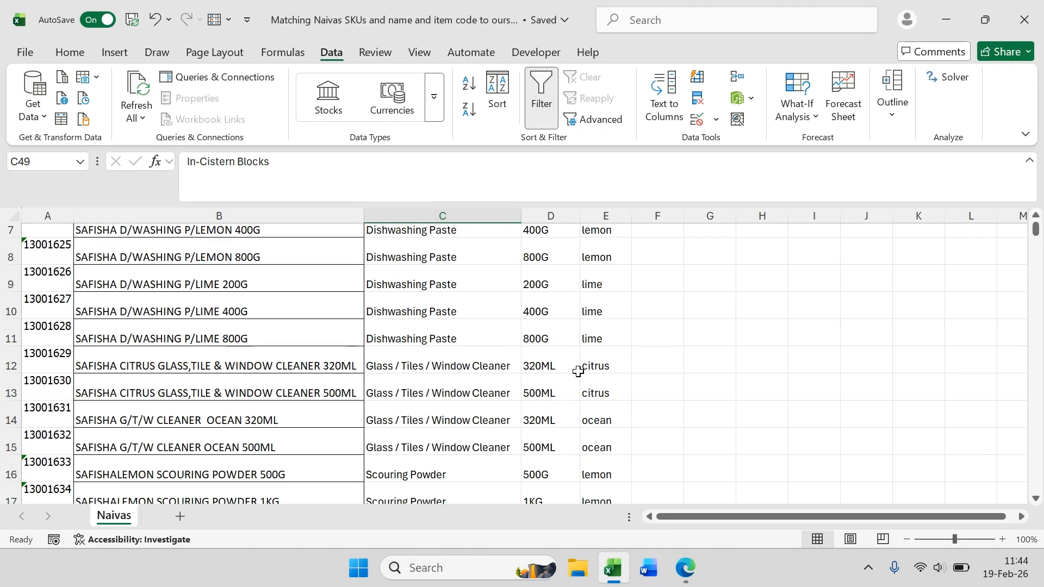
scroll(568, 381, up, 3)
scroll(245, 391, up, 1)
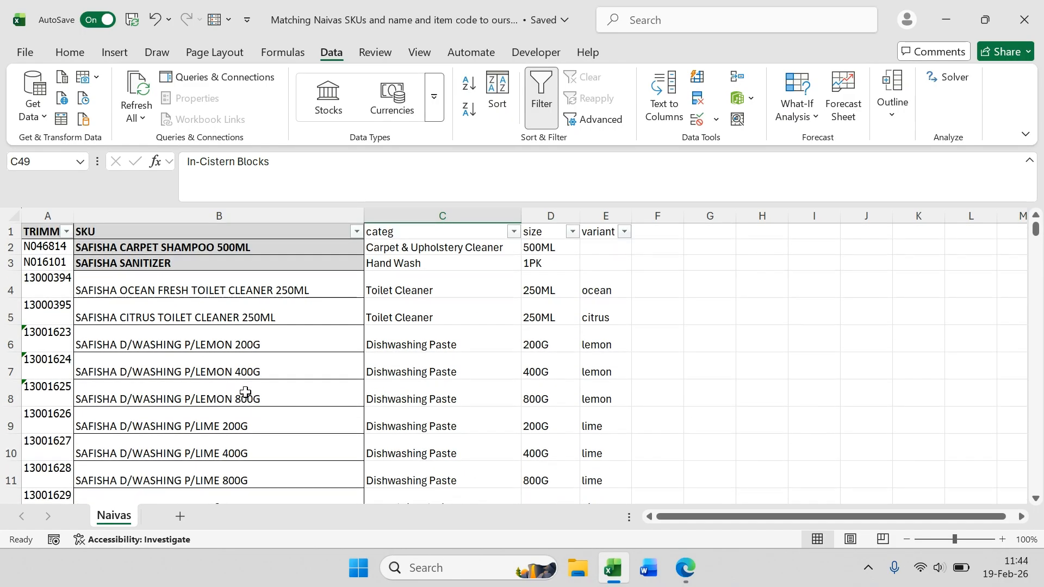
click(356, 231)
click(224, 350)
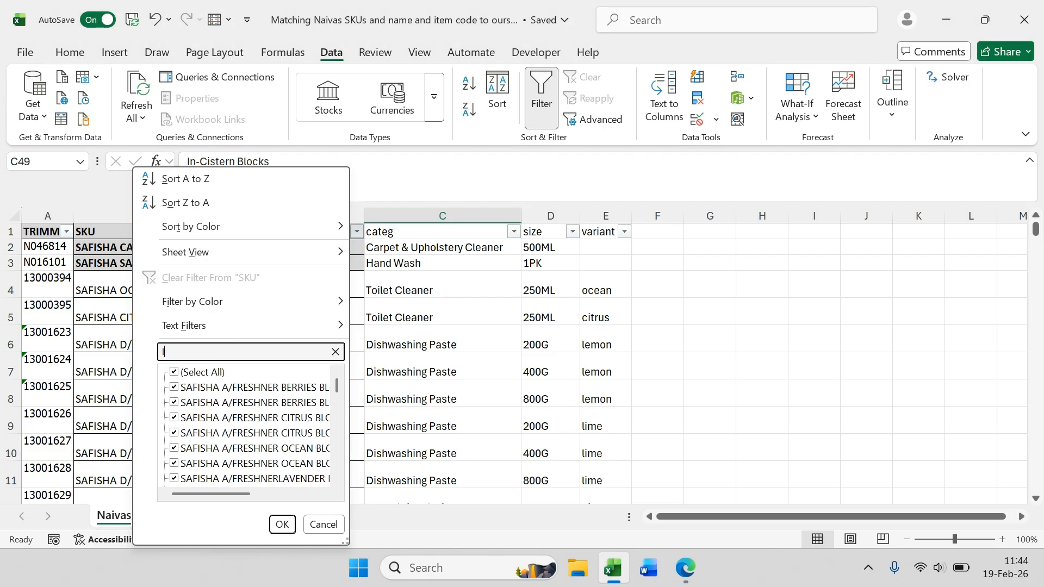
text(lime)
key(Return)
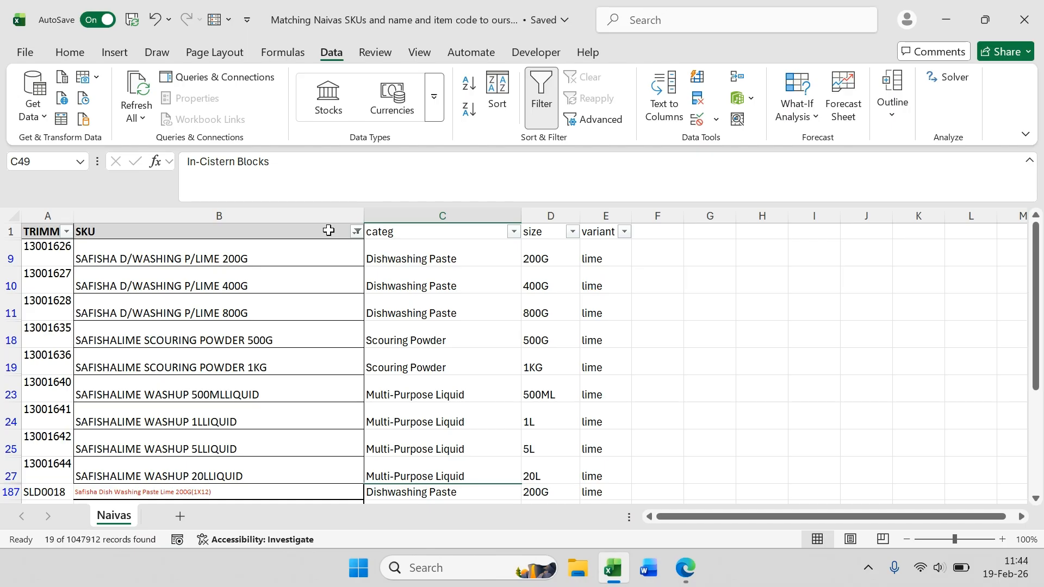
Step: Filter the SKU column for entries matching *citrus
click(357, 233)
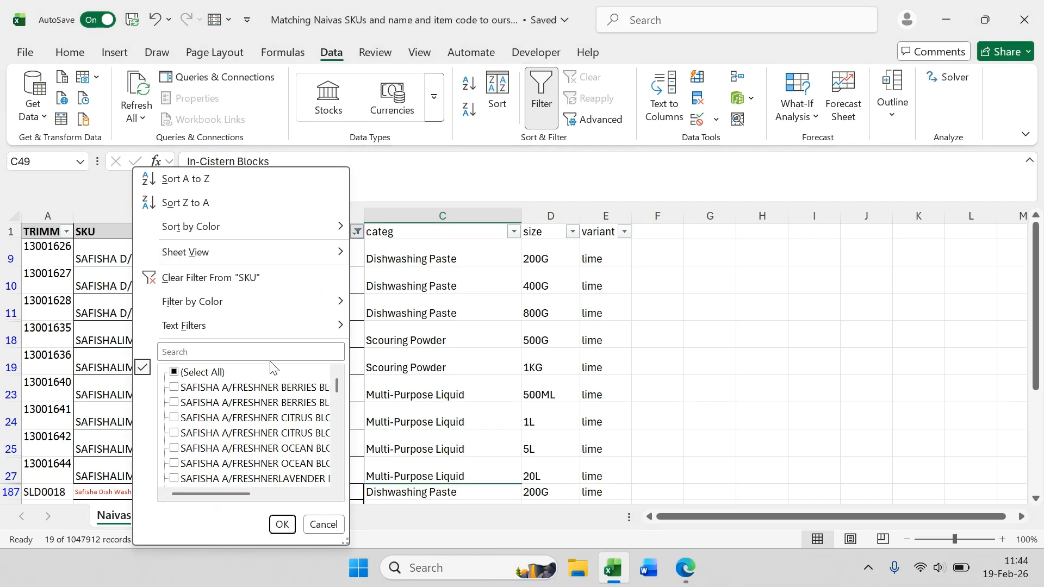
scroll(261, 432, down, 2)
scroll(260, 432, down, 5)
drag(234, 494, 253, 495)
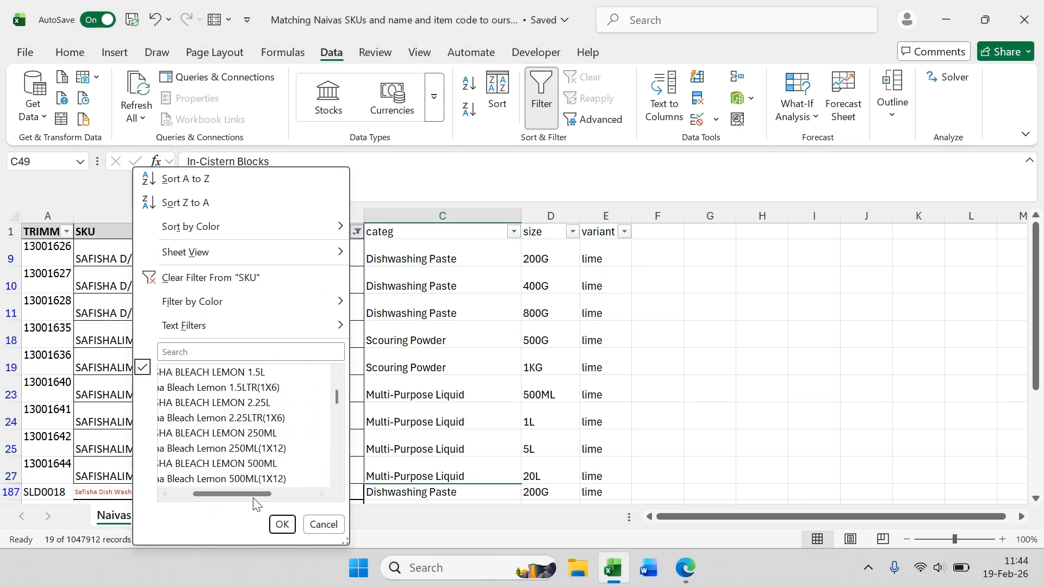
scroll(252, 444, down, 3)
scroll(252, 445, down, 6)
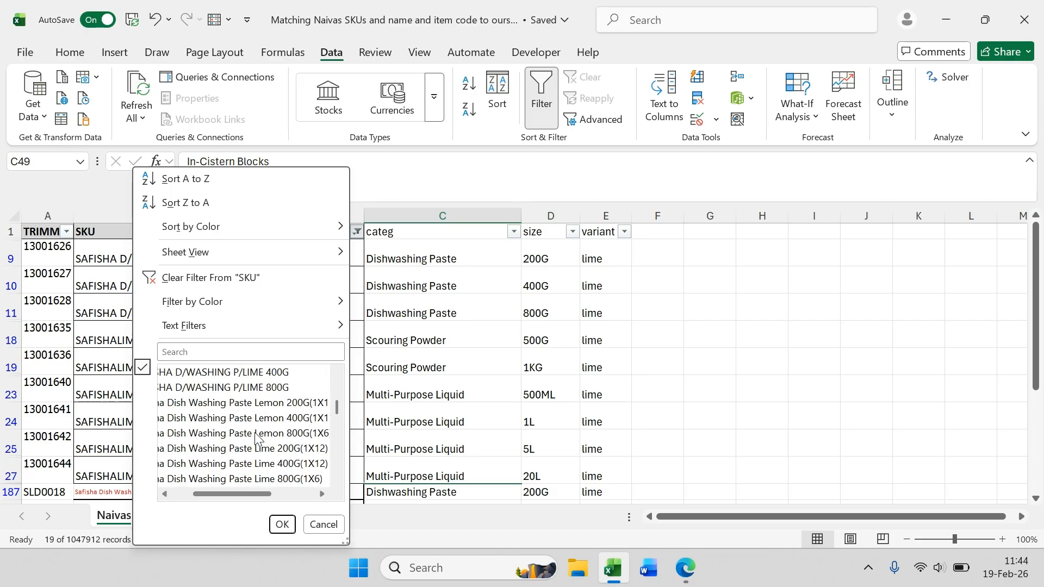
scroll(255, 438, down, 8)
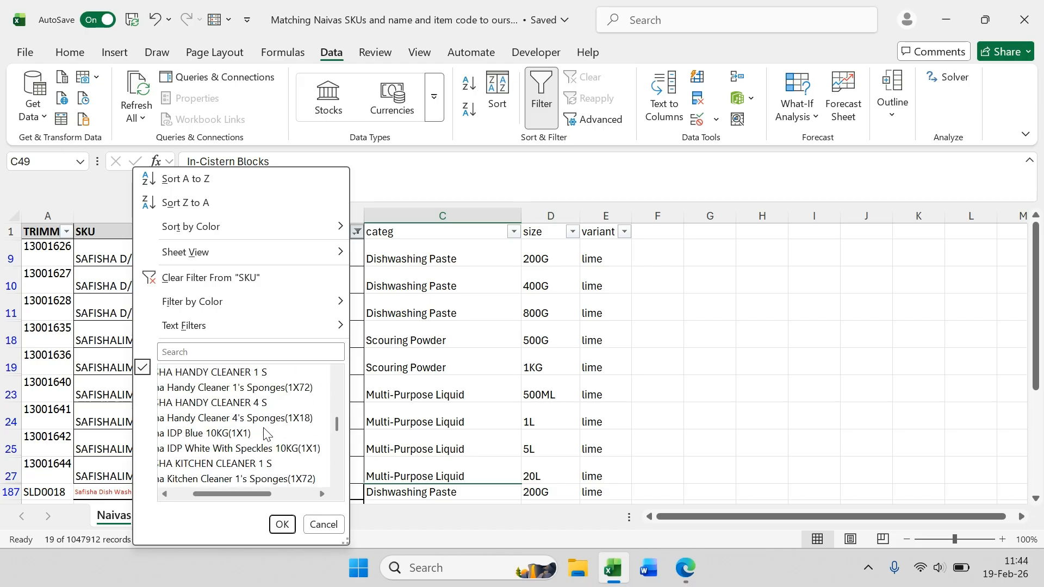
scroll(263, 435, down, 10)
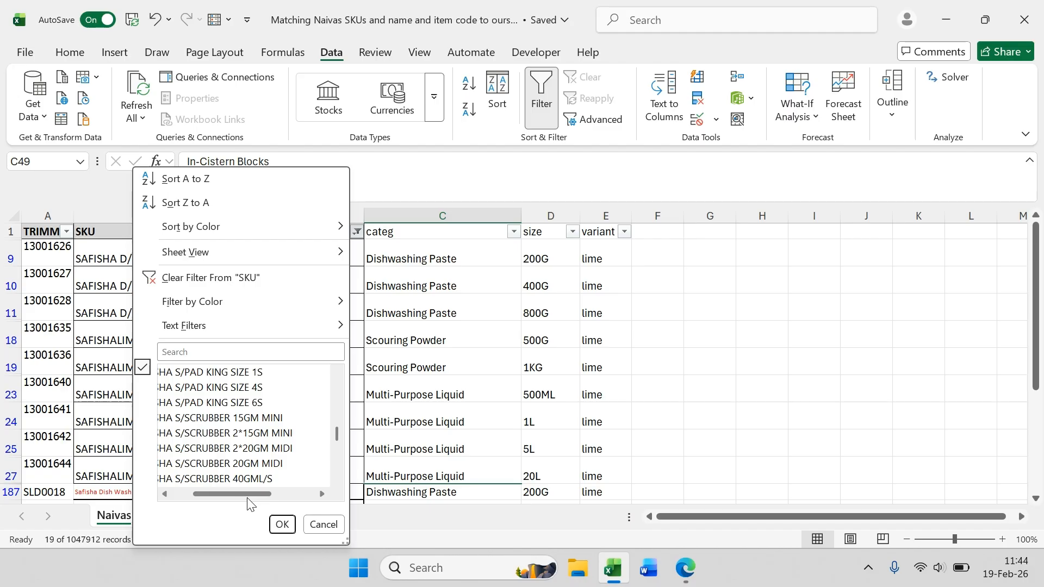
scroll(256, 468, down, 10)
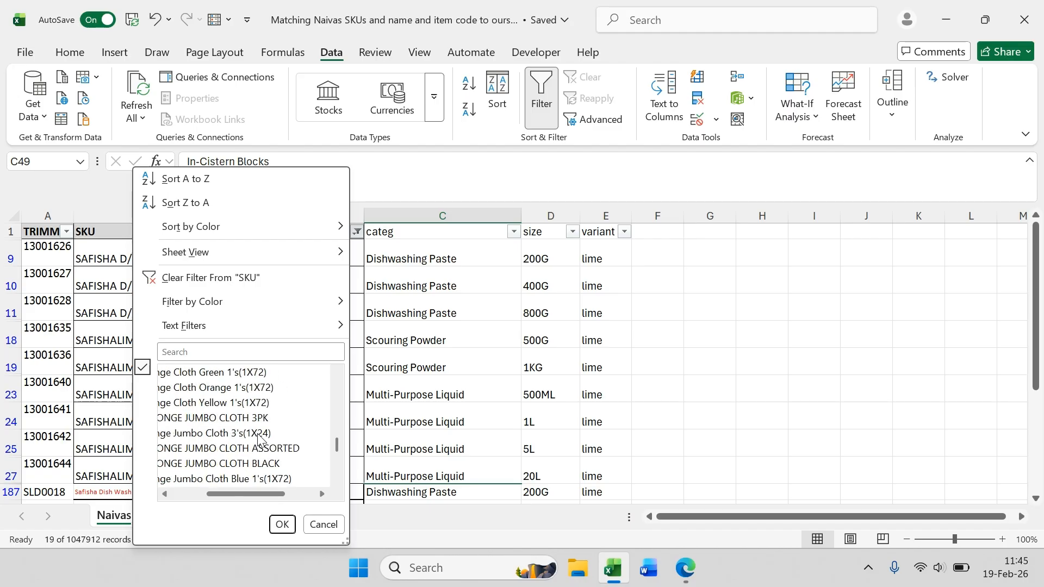
scroll(259, 440, down, 10)
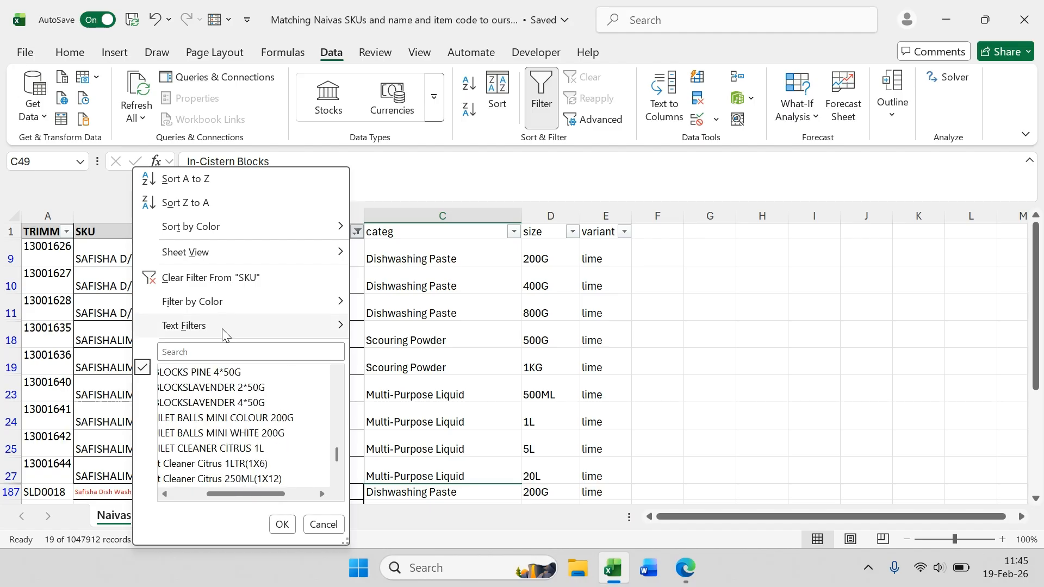
click(214, 354)
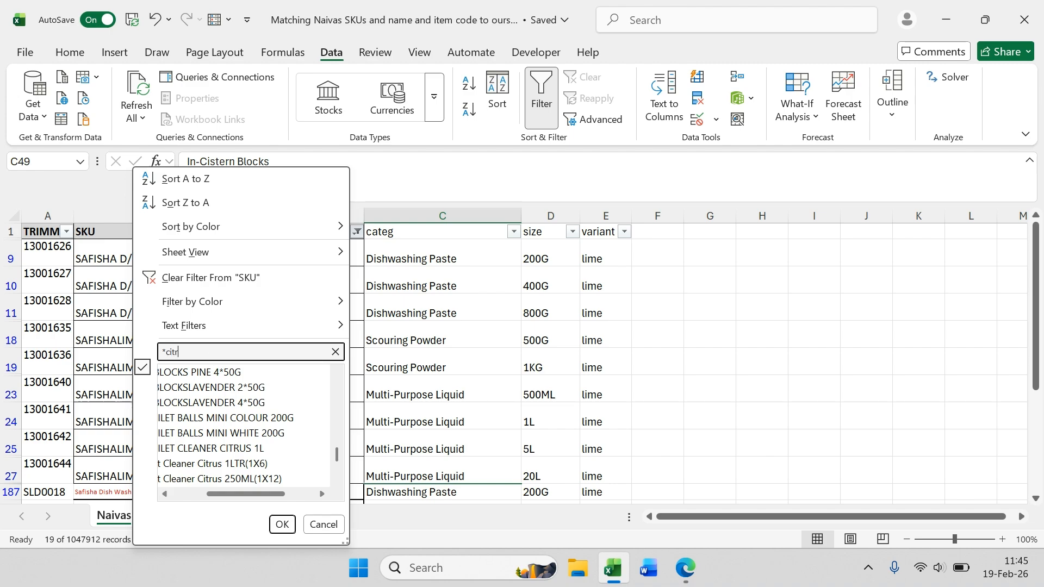
text(*citrus)
key(Return)
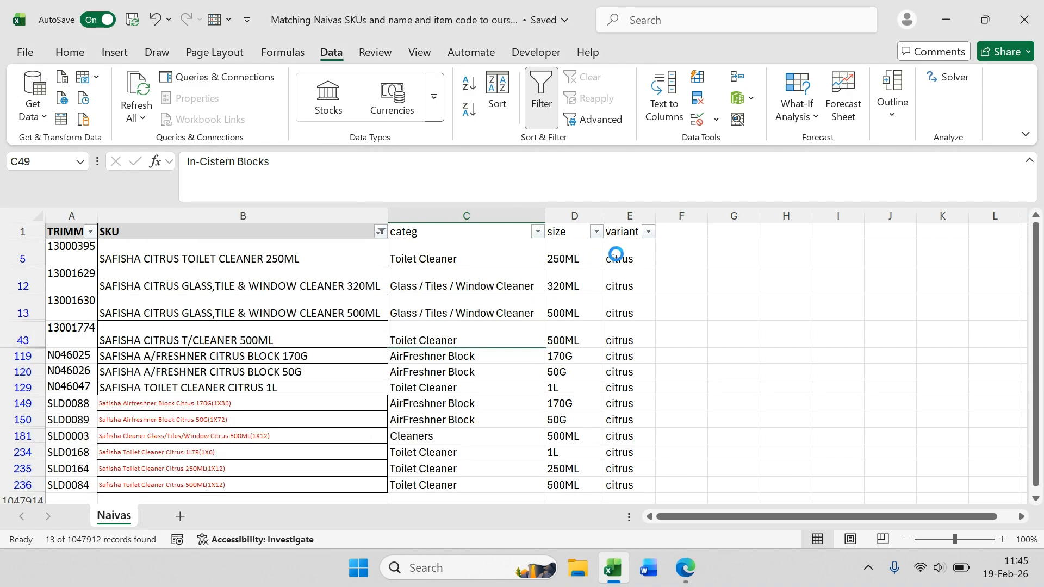
Step: Clear the SKU filter to show all rows again
click(341, 258)
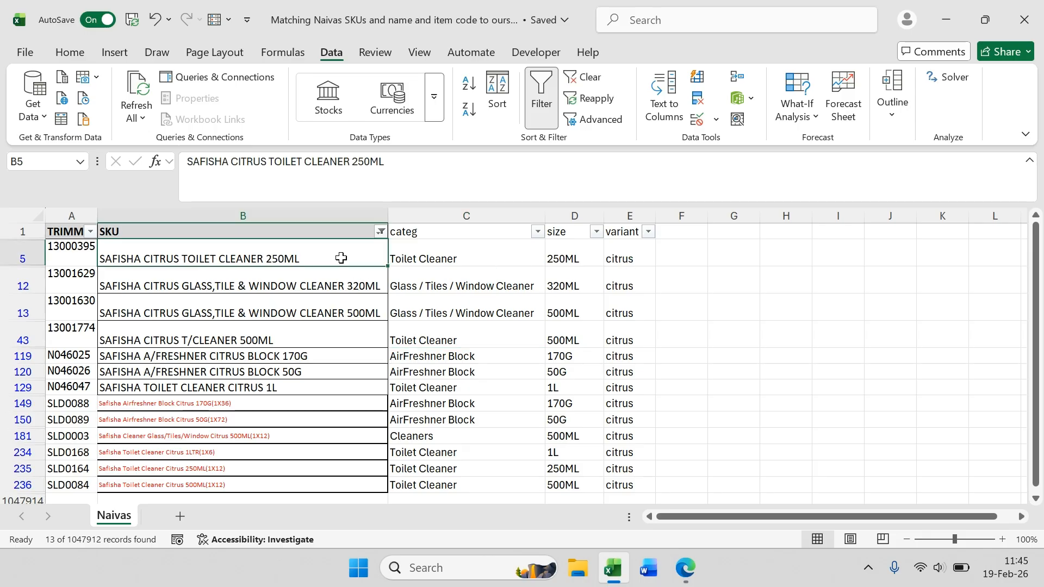
drag(630, 216, 71, 216)
click(266, 258)
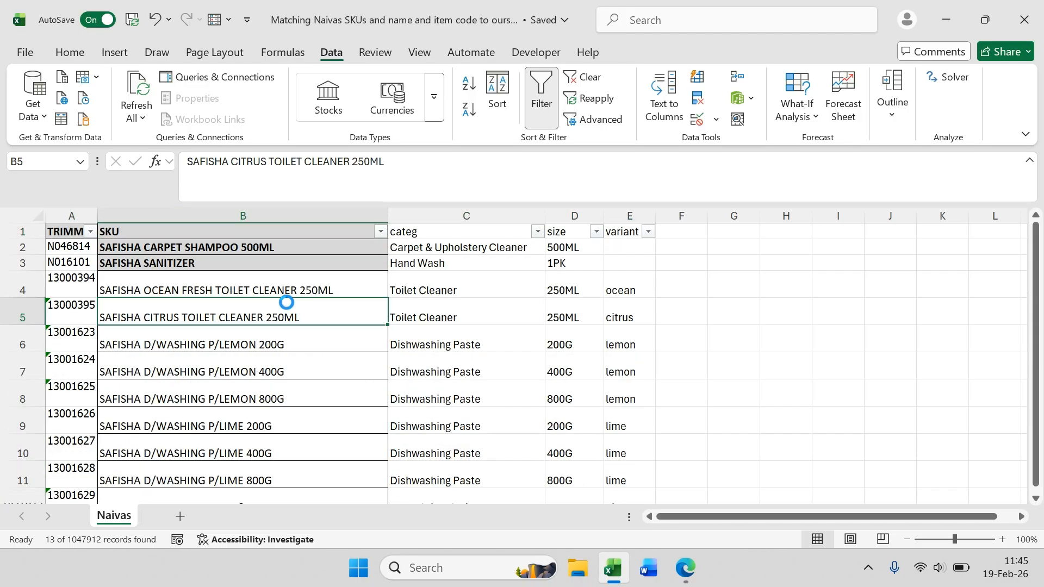
click(259, 230)
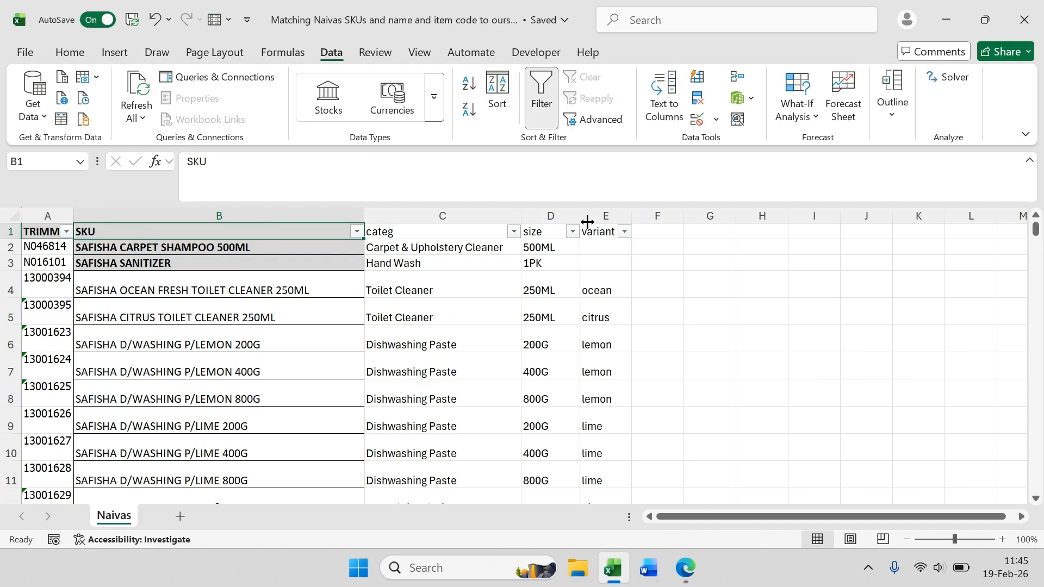
Step: Select columns A to E and insert a PivotTable from them on a new worksheet
drag(587, 221, 45, 219)
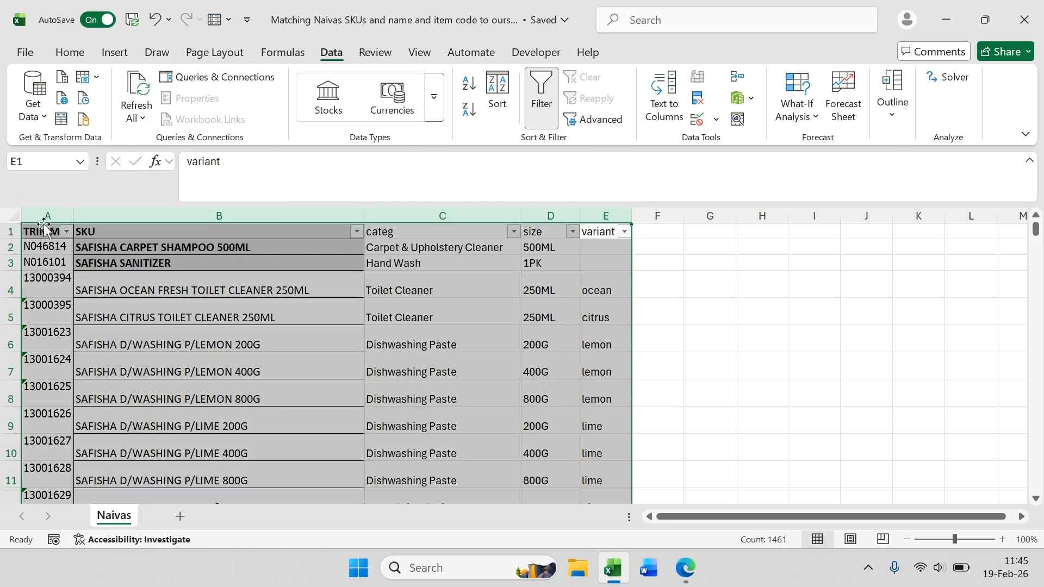
click(115, 57)
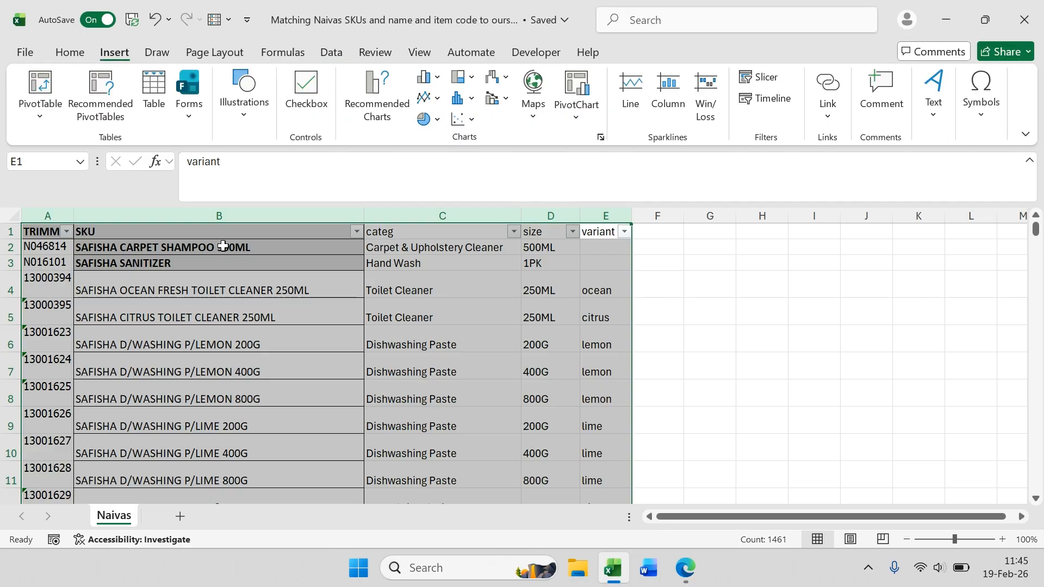
click(41, 87)
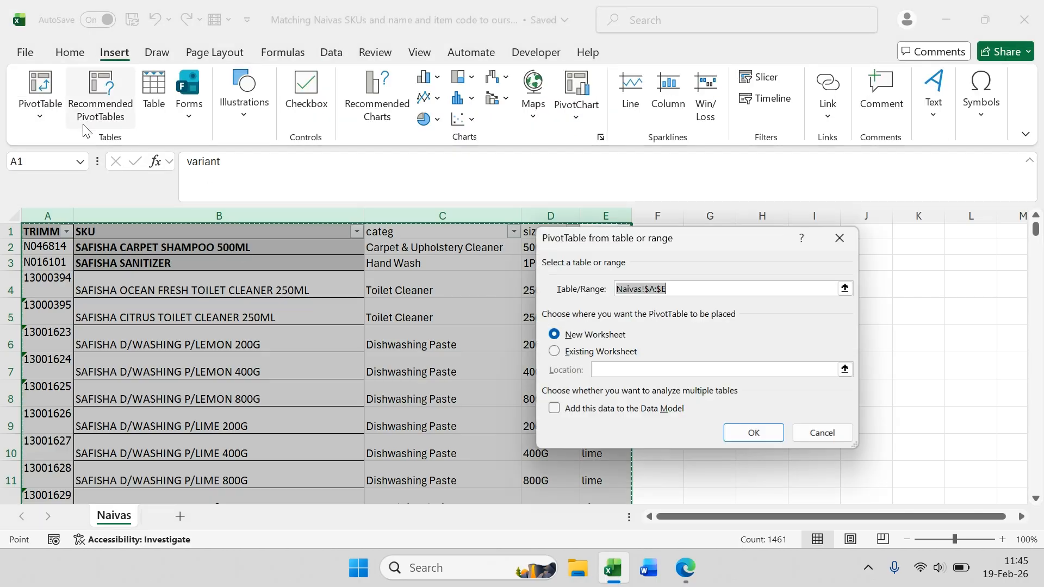
click(758, 435)
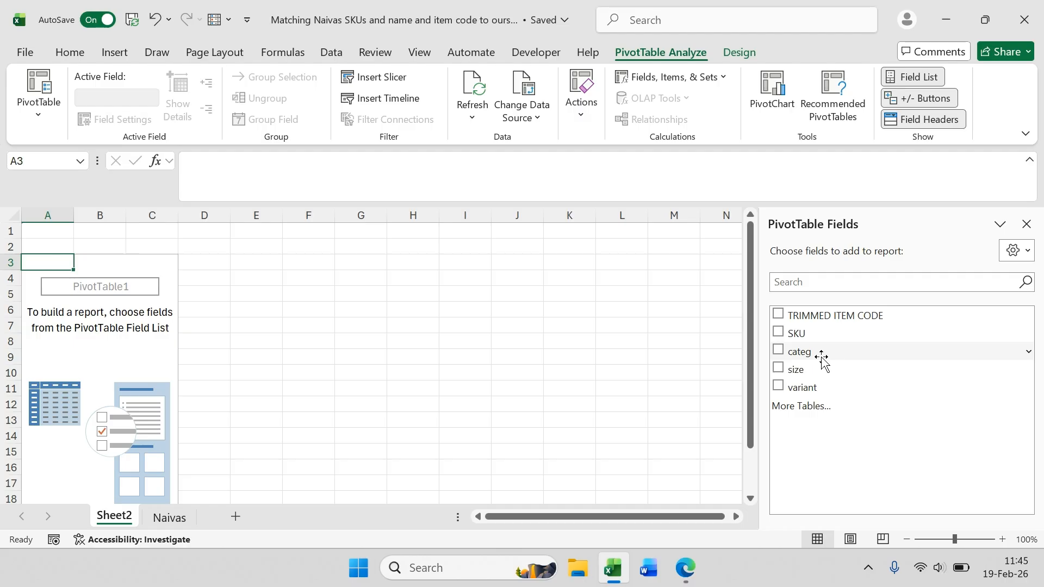
Step: Add categ, SKU, size and variant as row fields of the PivotTable
click(778, 331)
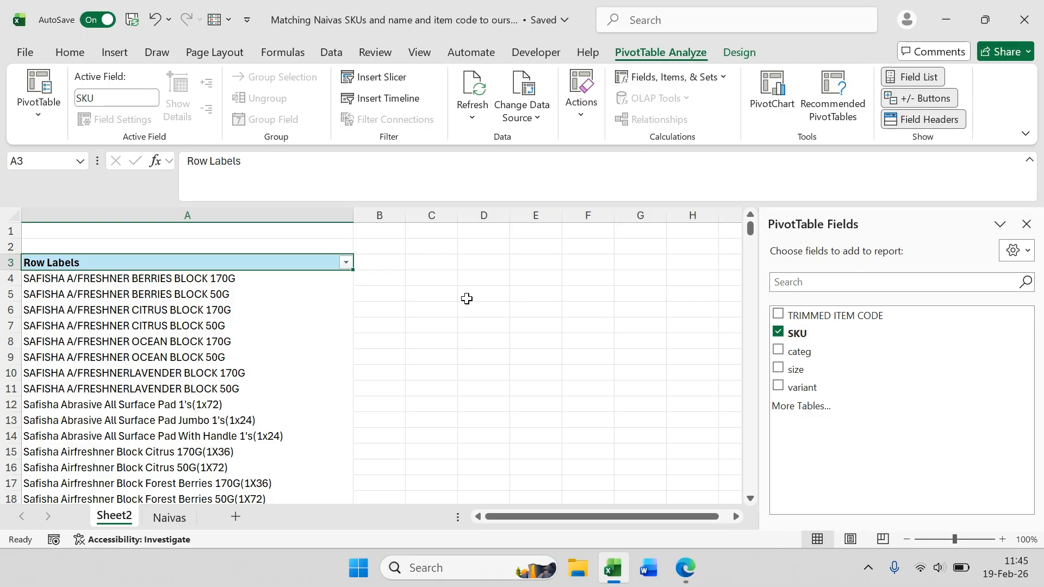
click(778, 332)
click(778, 350)
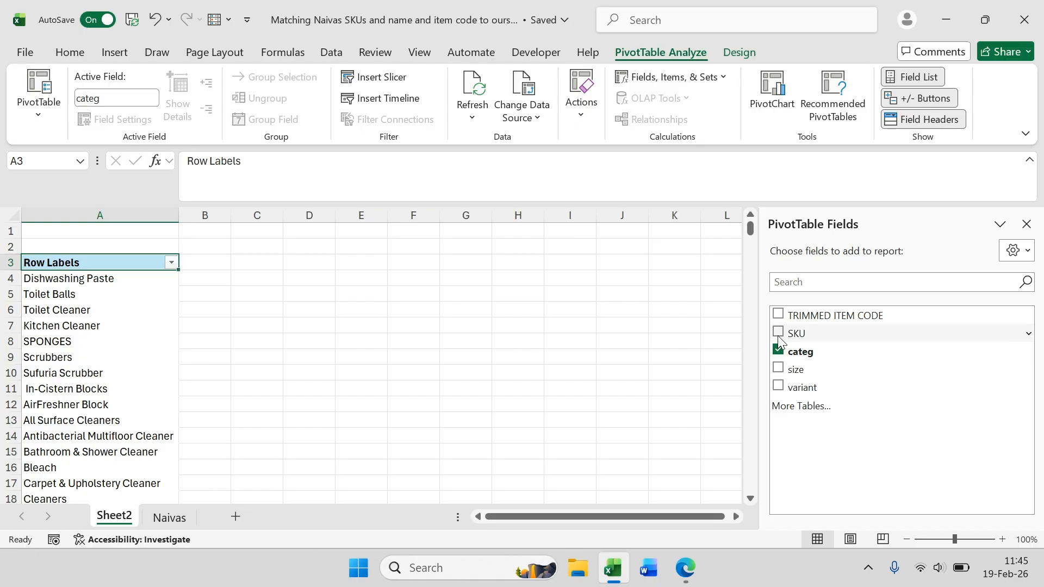
click(778, 332)
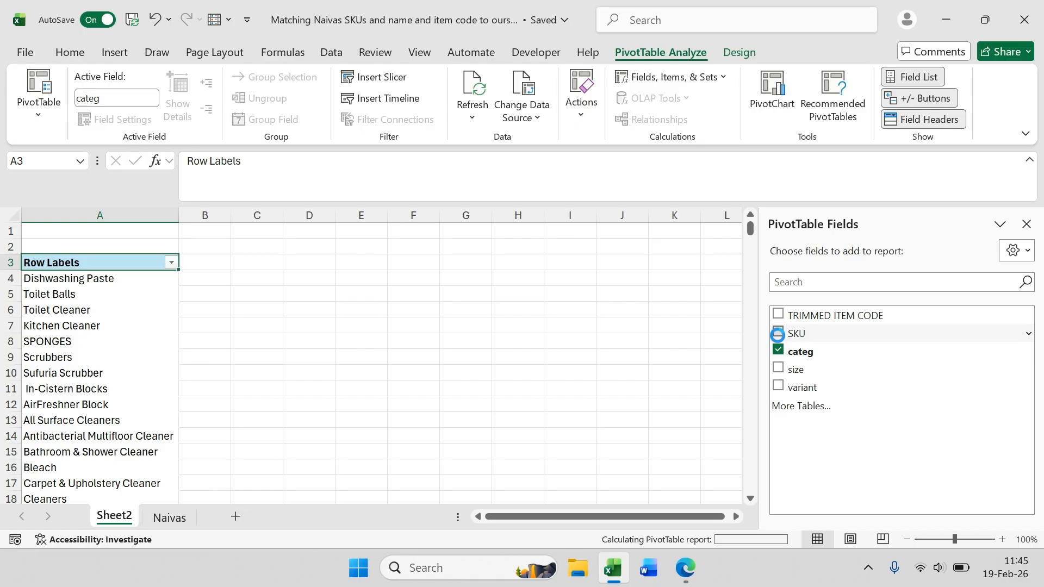
click(778, 368)
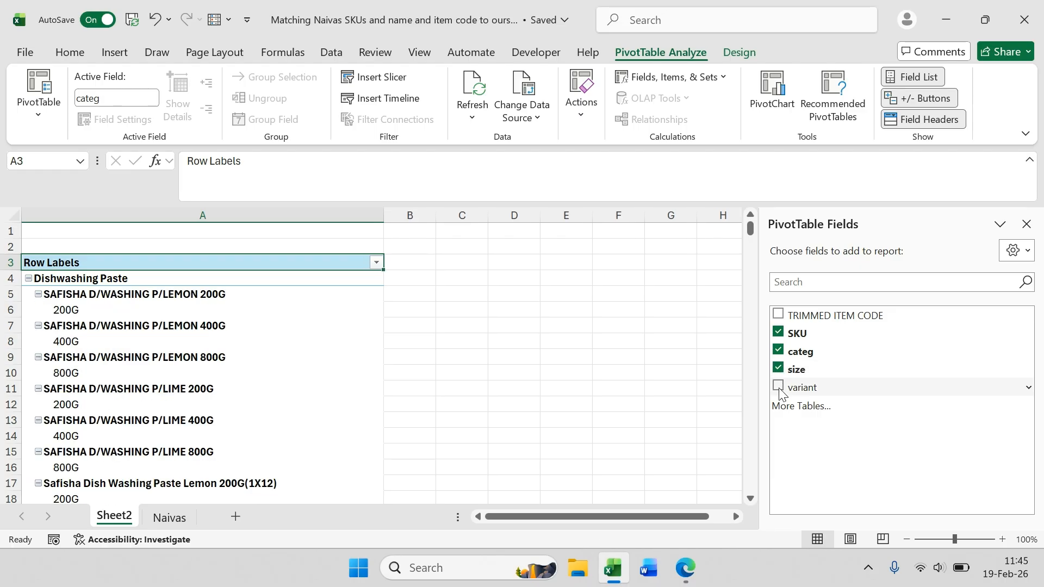
click(779, 386)
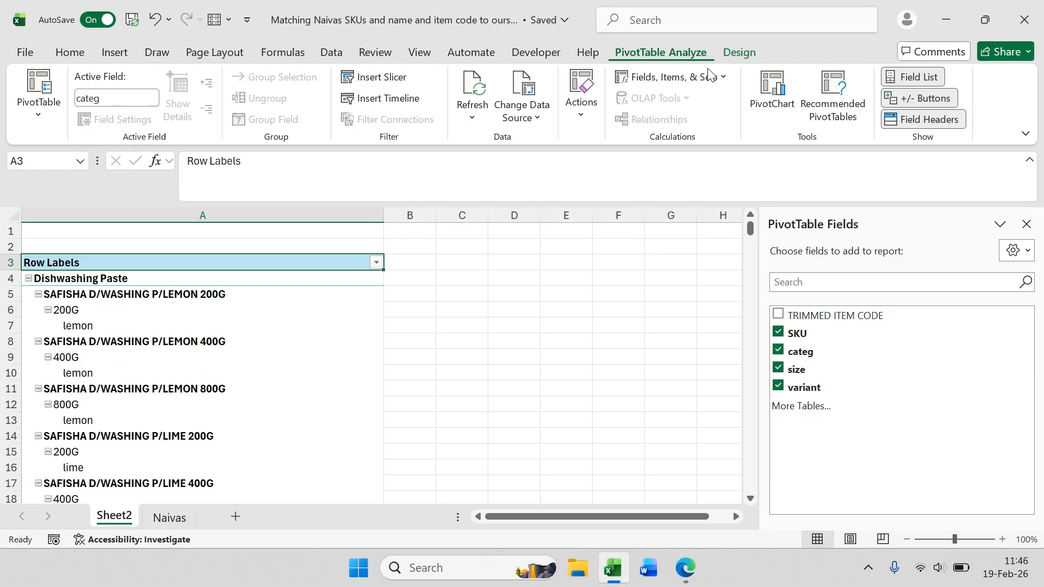
Step: Switch the PivotTable's report layout to tabular form
click(741, 53)
click(137, 116)
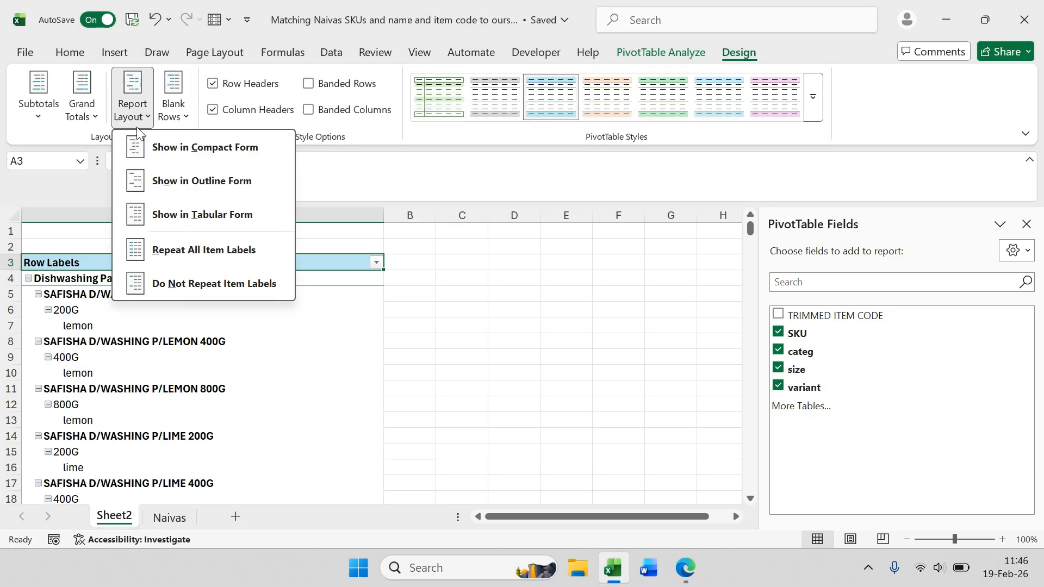
click(201, 213)
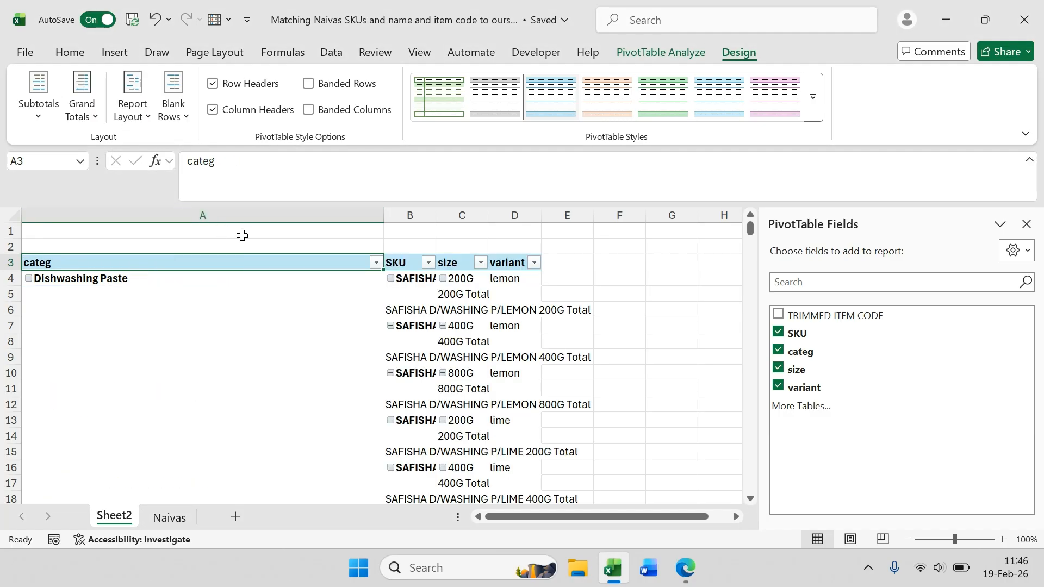
Step: Repeat all item labels in the PivotTable and turn off the subtotals for the SKU field
click(134, 115)
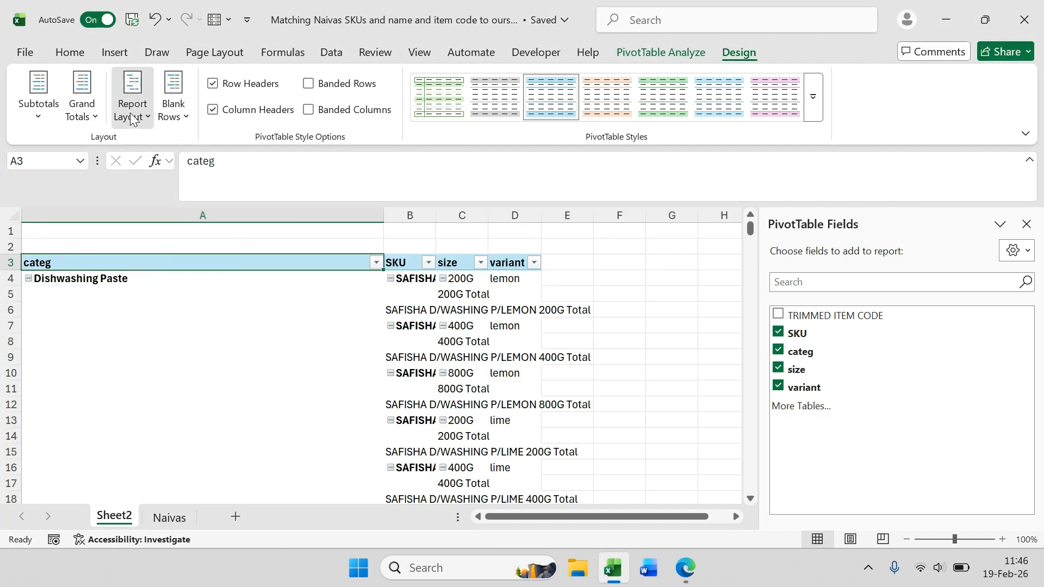
click(160, 246)
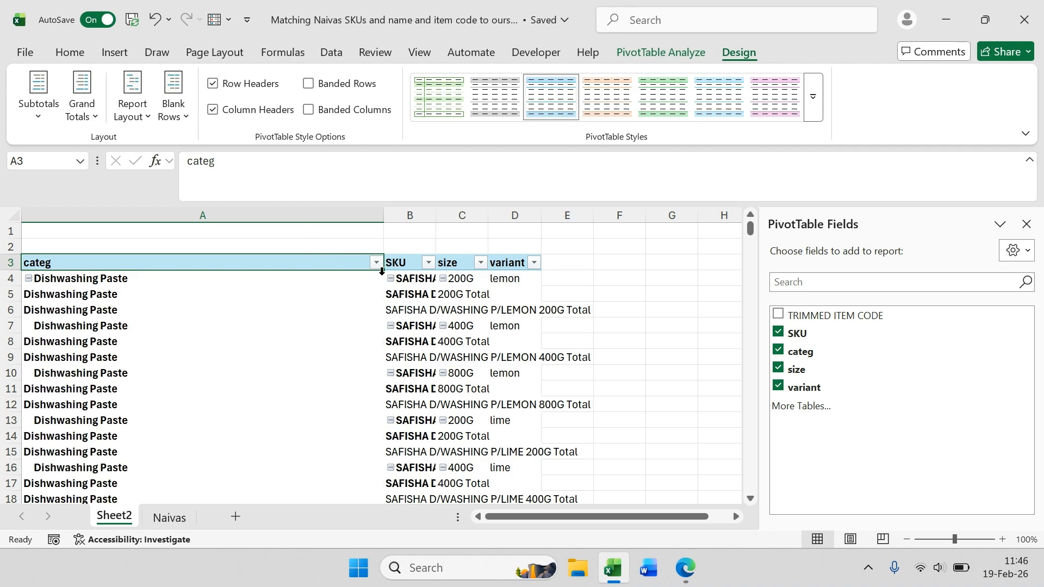
click(409, 294)
right_click(409, 294)
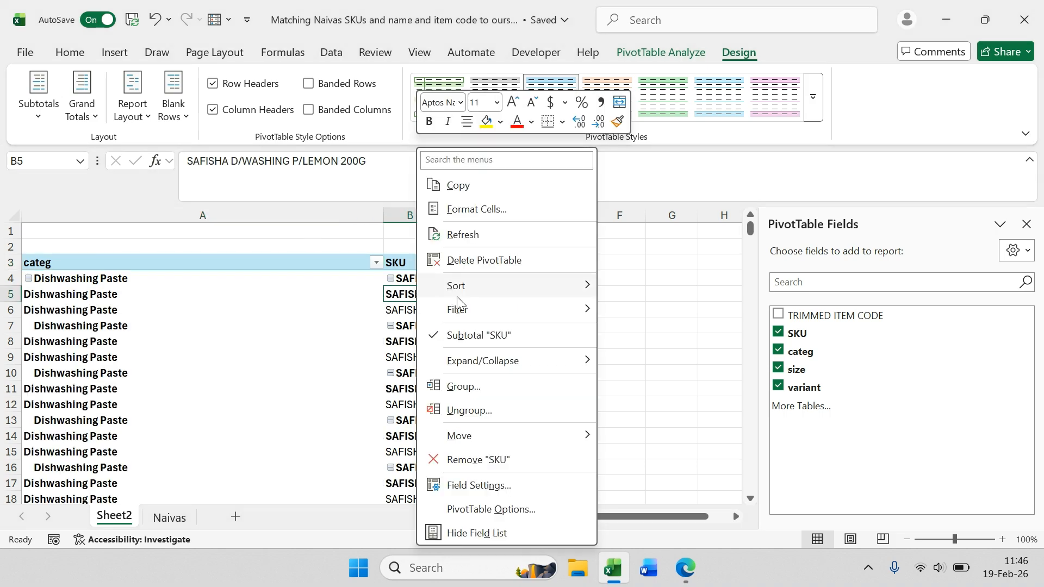
click(434, 337)
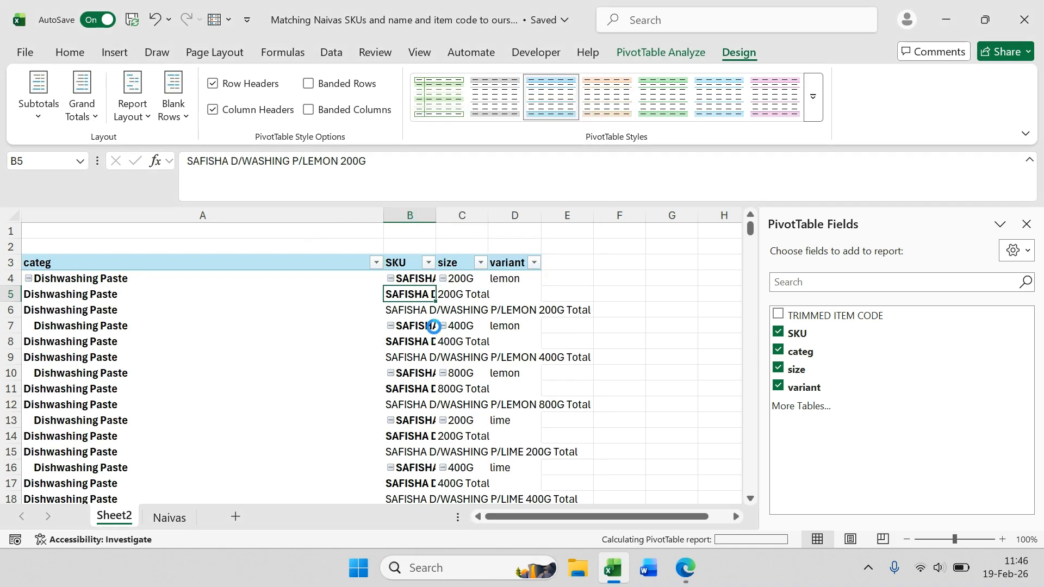
Step: Turn off the subtotals for the size field and close the PivotTable field list
click(467, 295)
right_click(467, 294)
click(483, 335)
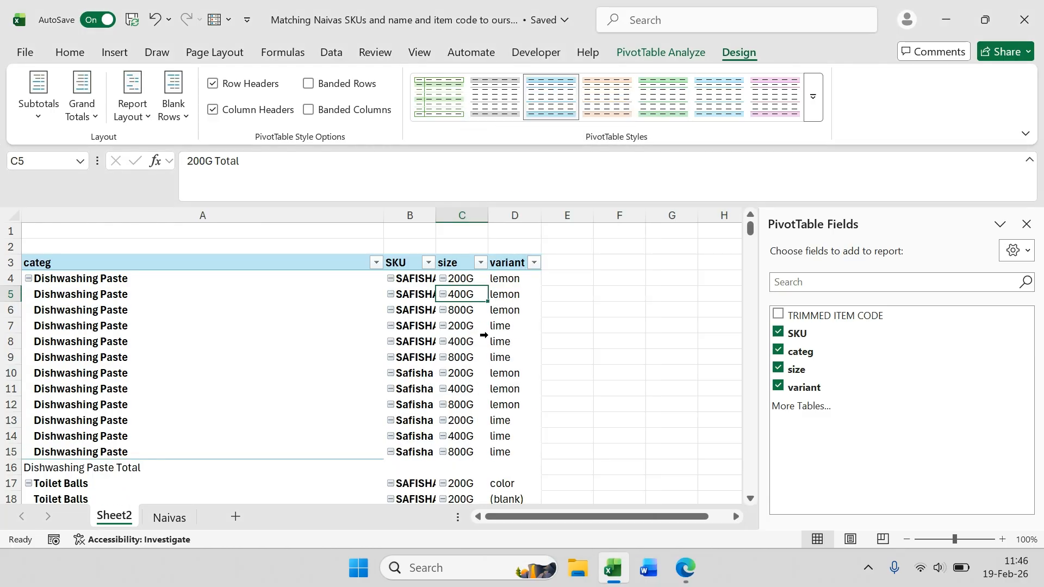
click(1026, 225)
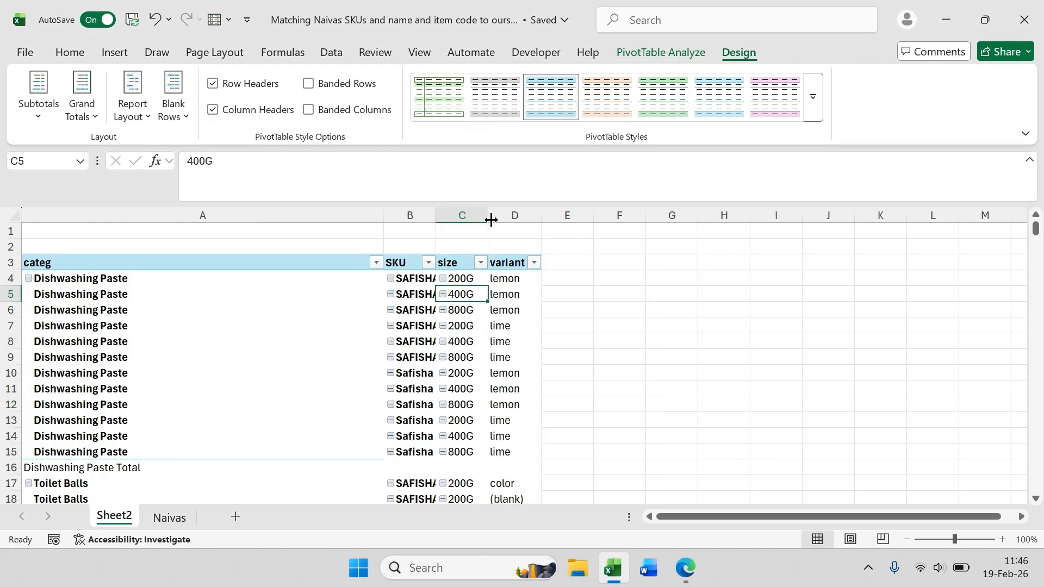
Step: Autofit the SKU column's width to show the full SKU names
scroll(344, 346, down, 1)
scroll(343, 346, up, 1)
scroll(336, 333, down, 3)
scroll(336, 334, up, 3)
double_click(435, 215)
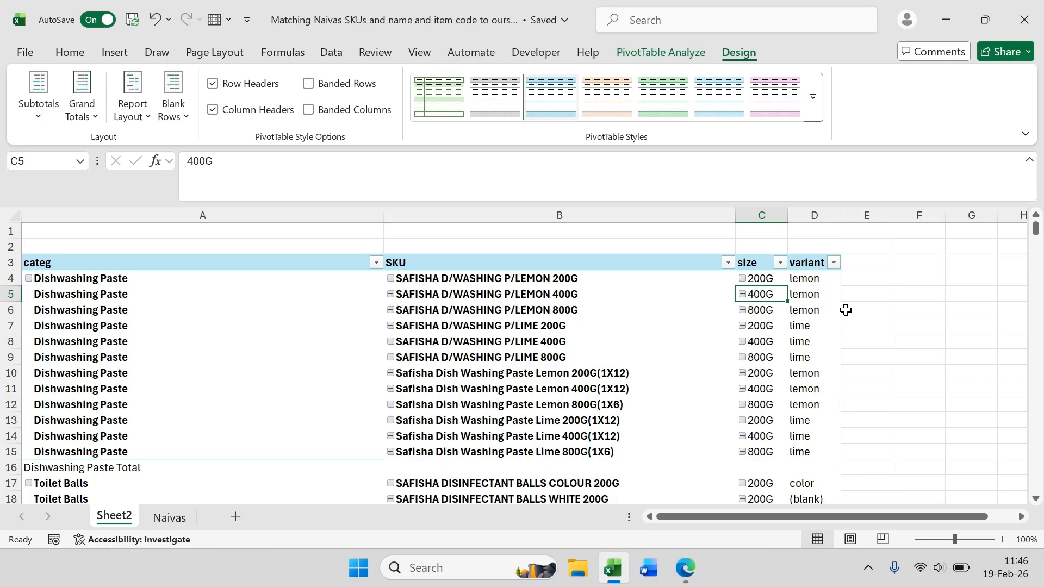
Step: Enter the code ss1 beside the two 200G lemon SKUs in cells E4 and E10
click(858, 280)
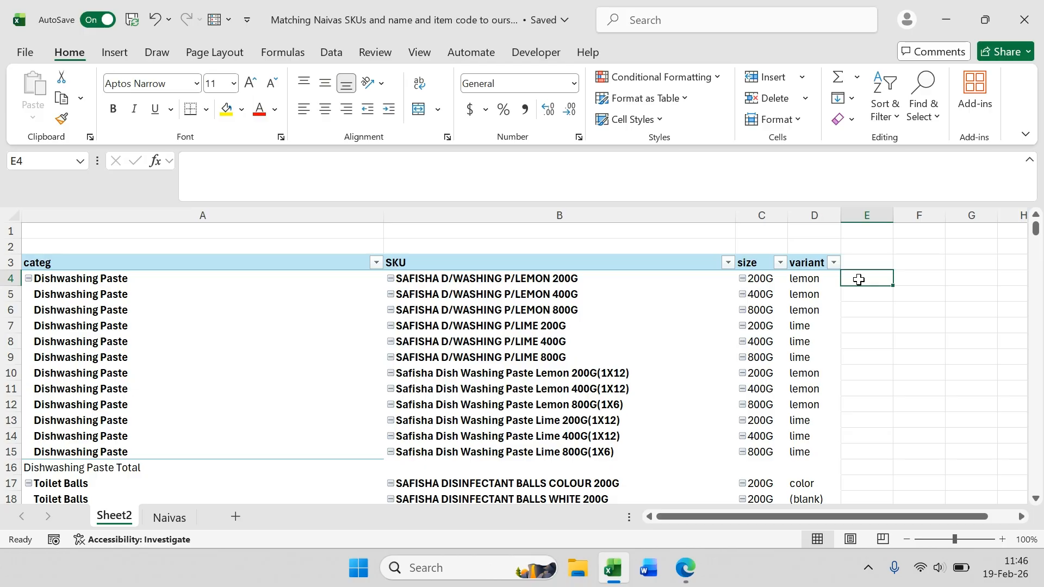
click(492, 296)
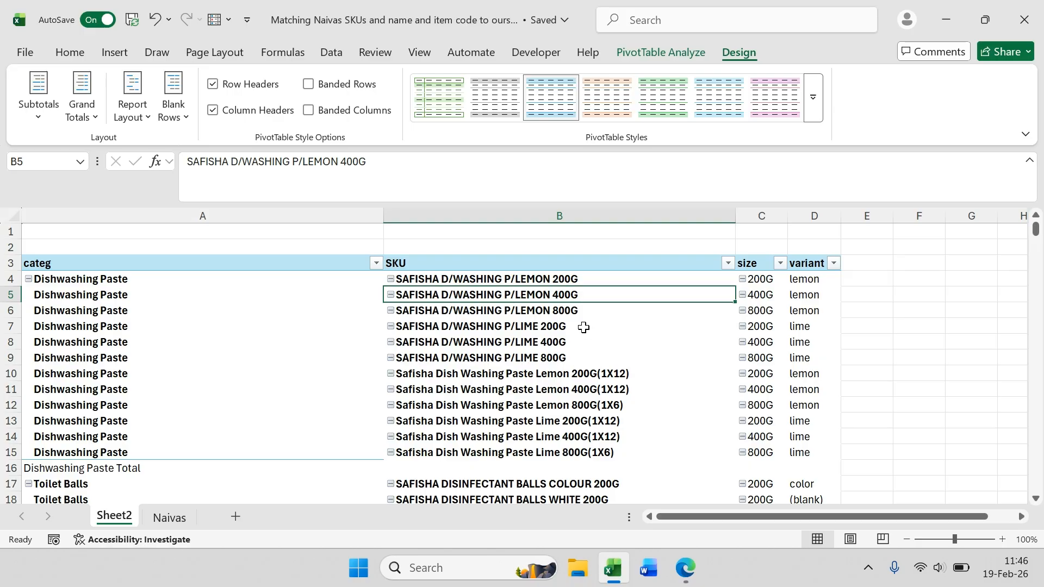
scroll(560, 329, down, 1)
scroll(554, 348, up, 1)
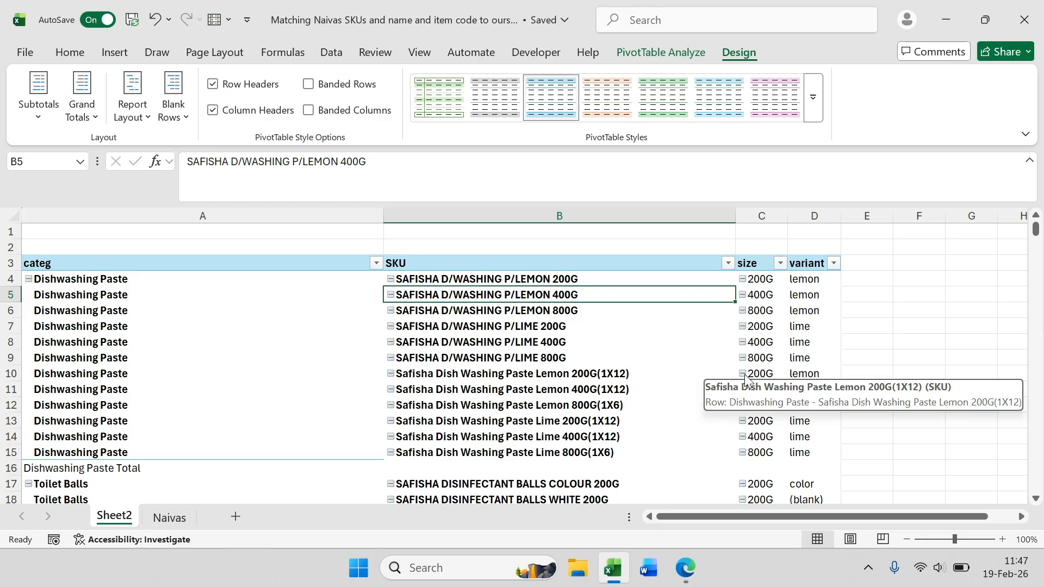
click(854, 374)
click(863, 279)
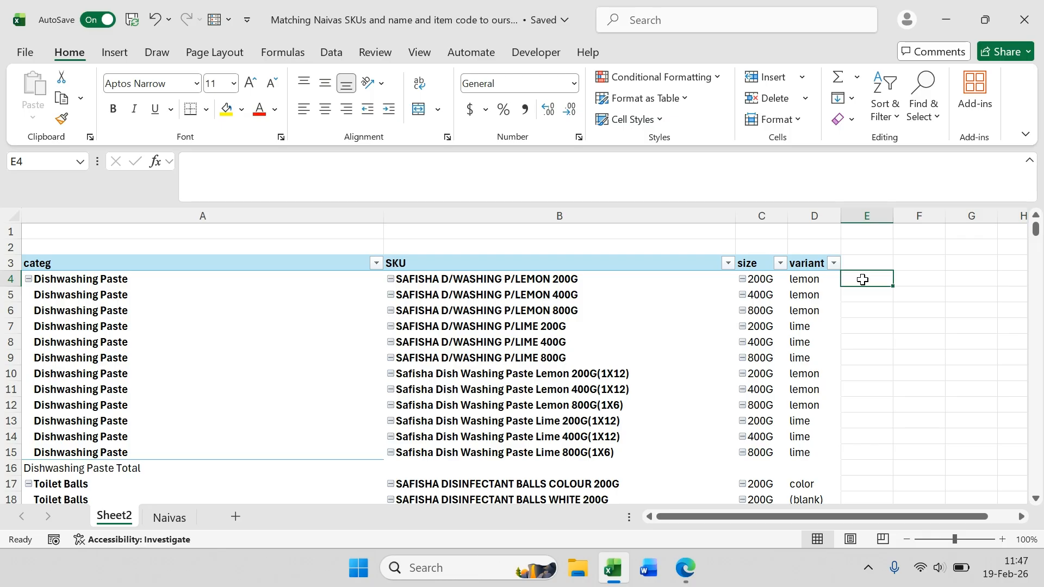
text(s)
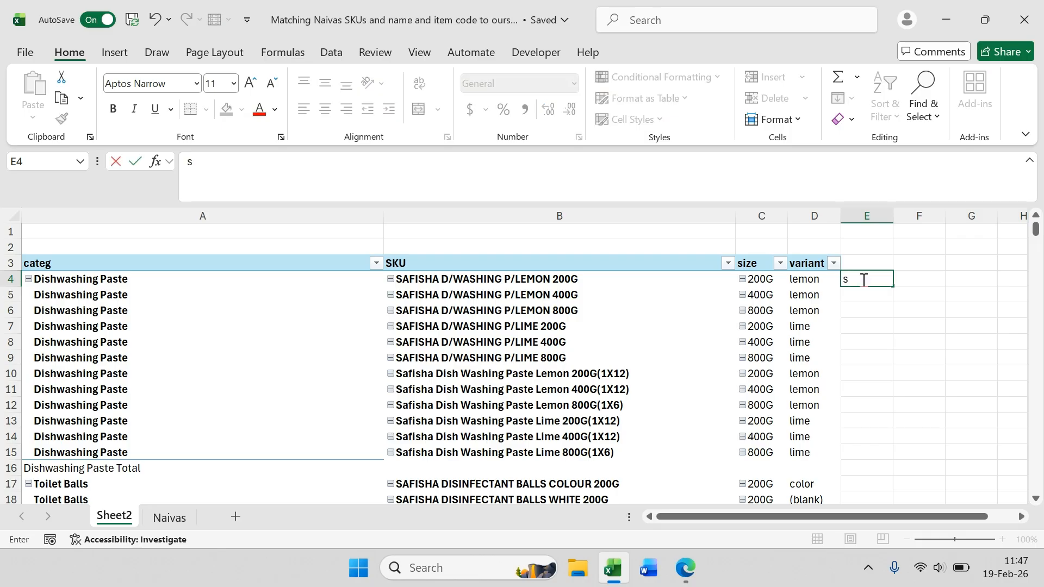
text(s1)
click(865, 373)
text(ss1)
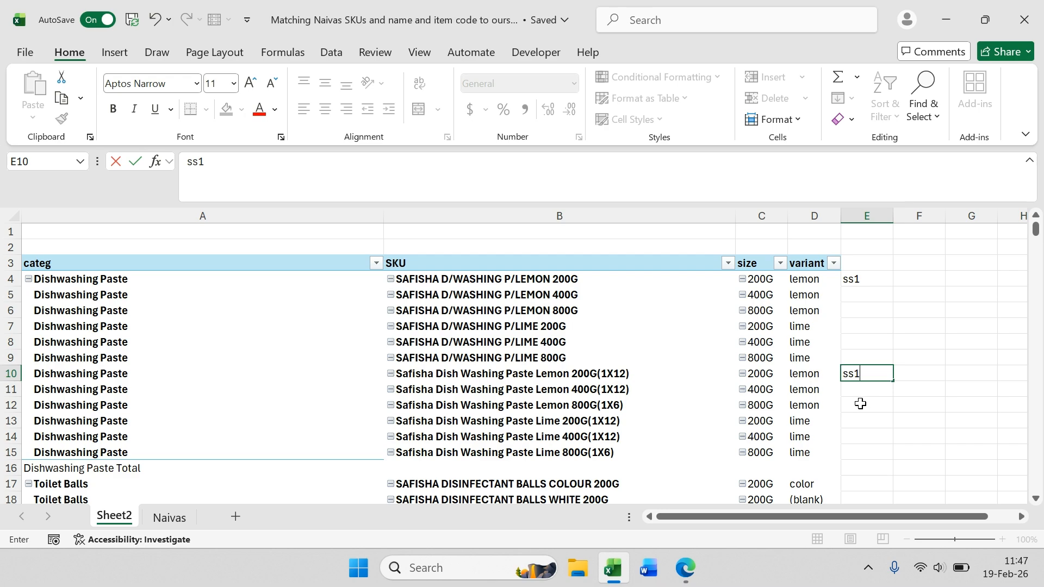
click(860, 404)
Step: Remove the SKU field from the PivotTable's rows
click(863, 295)
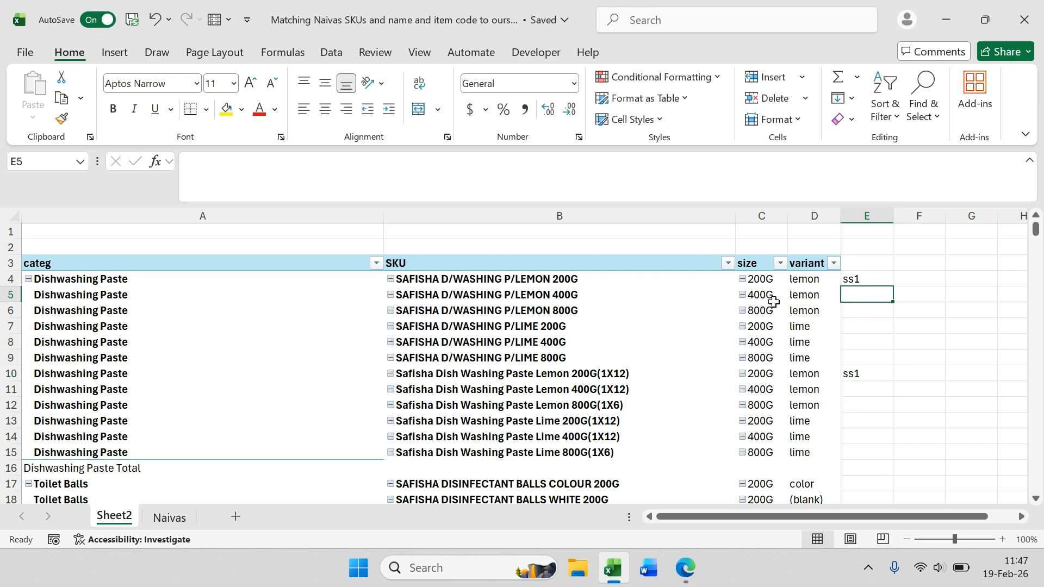
click(695, 310)
right_click(563, 342)
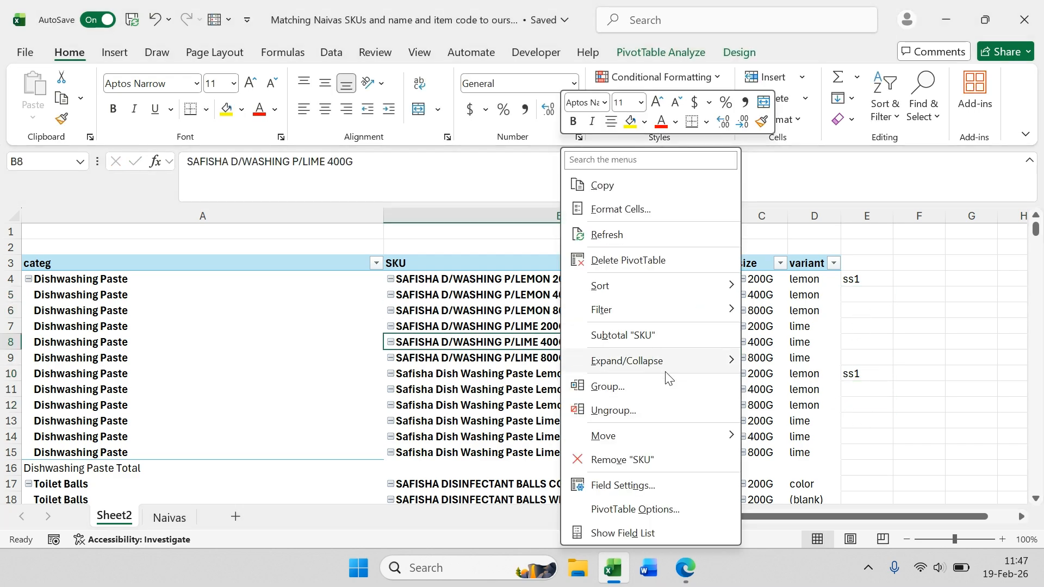
click(624, 535)
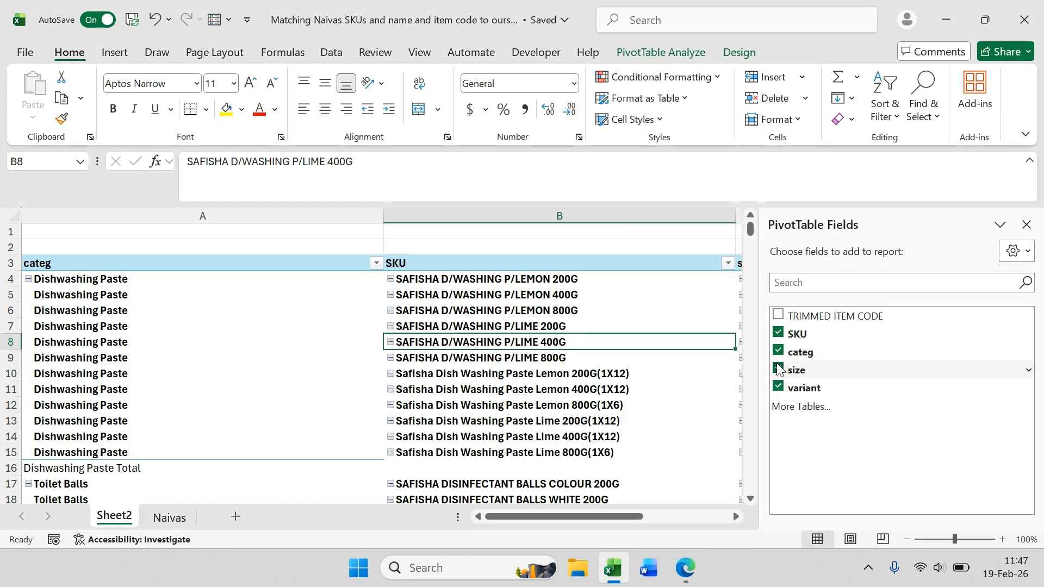
click(777, 334)
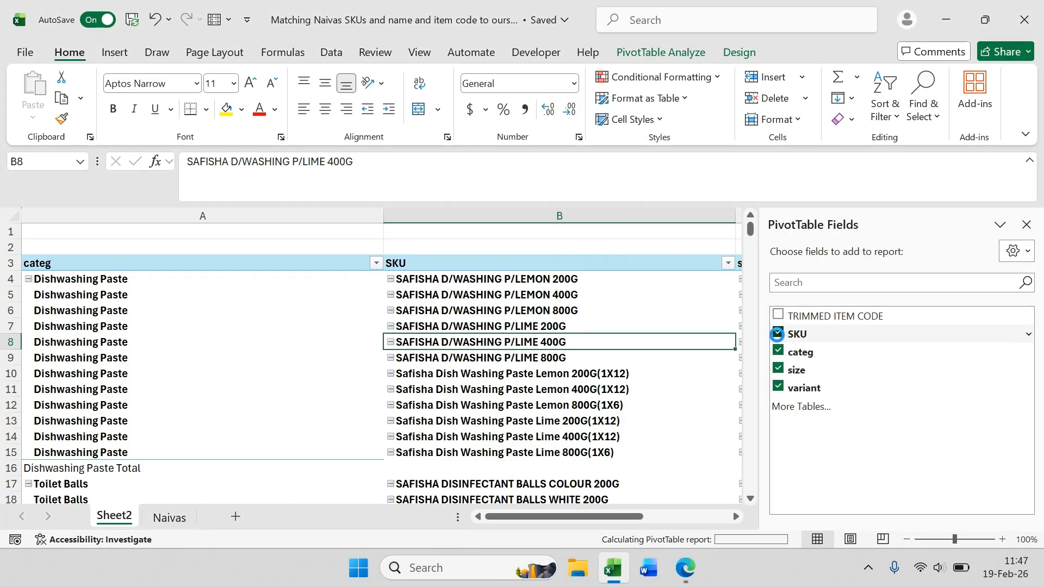
Step: Clear the ss1 entries from cells E4 to E10
scroll(539, 331, right, 3)
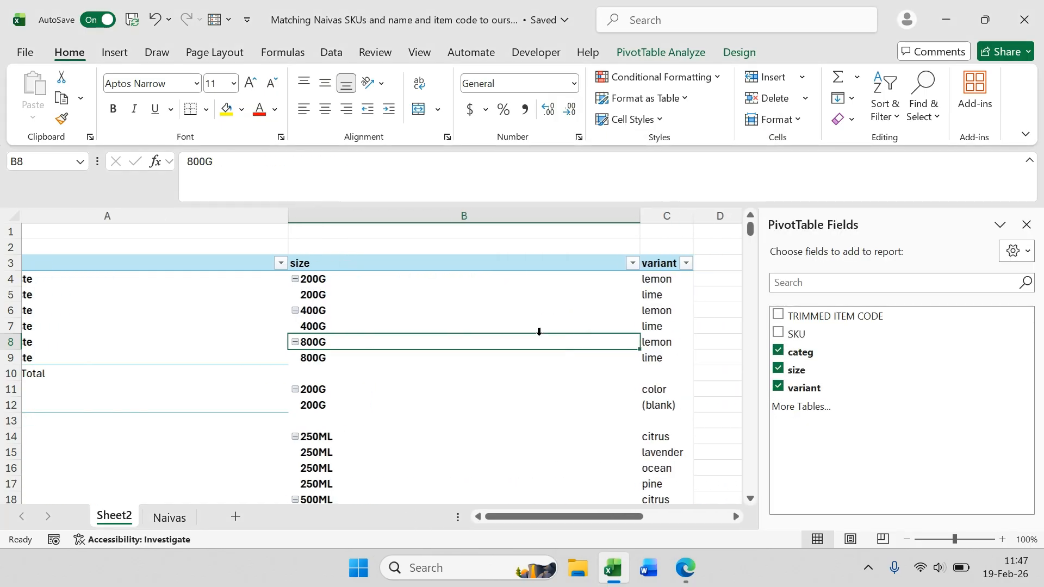
scroll(539, 331, left, 3)
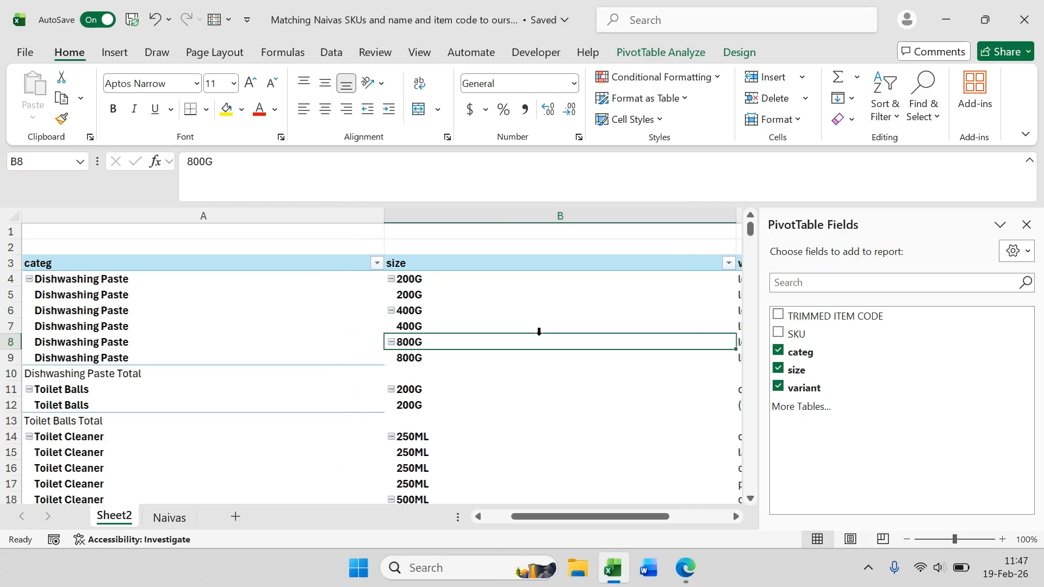
scroll(539, 331, right, 3)
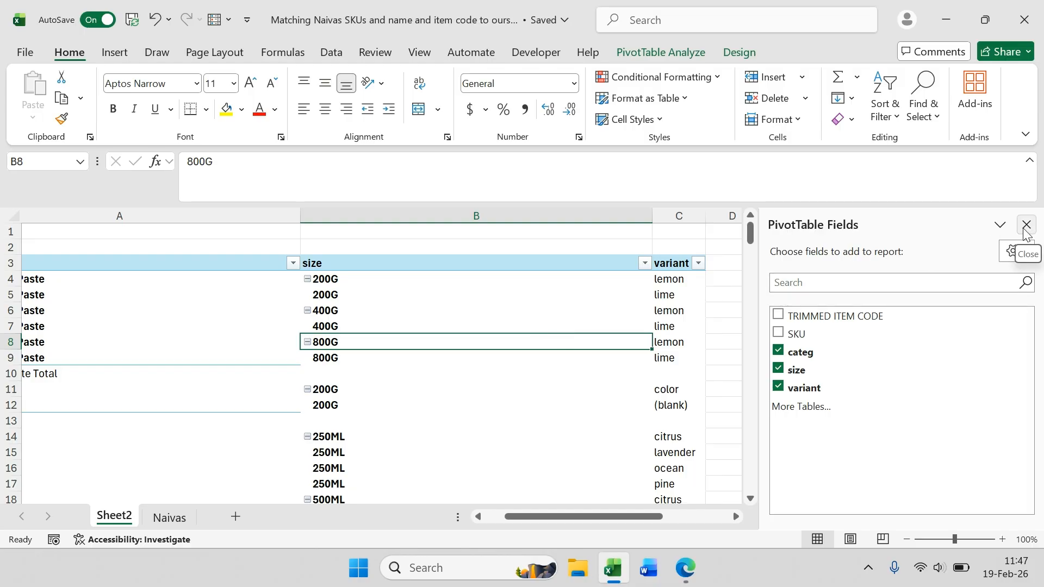
scroll(468, 330, left, 2)
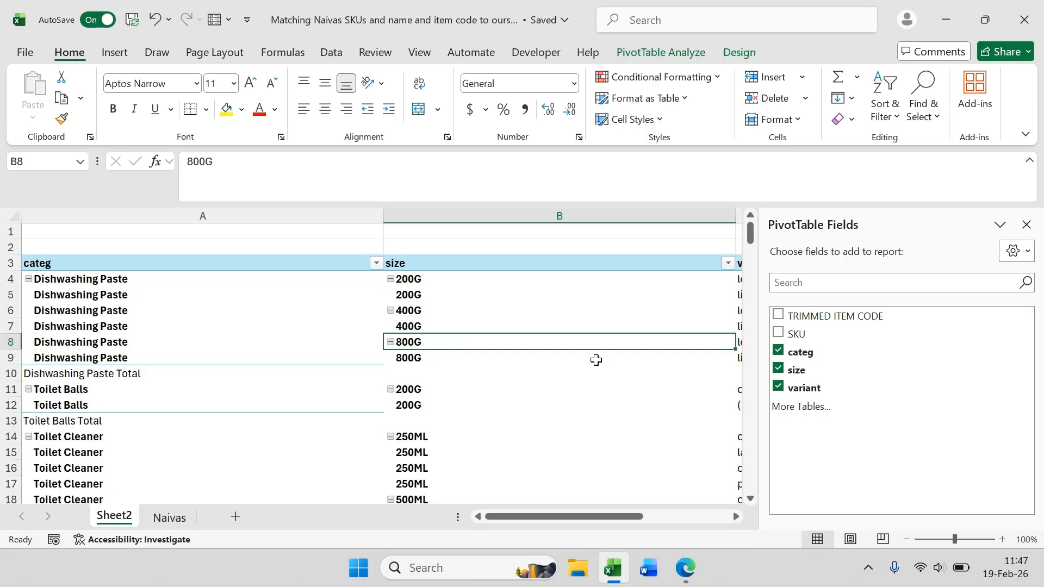
scroll(597, 359, right, 3)
scroll(714, 297, right, 2)
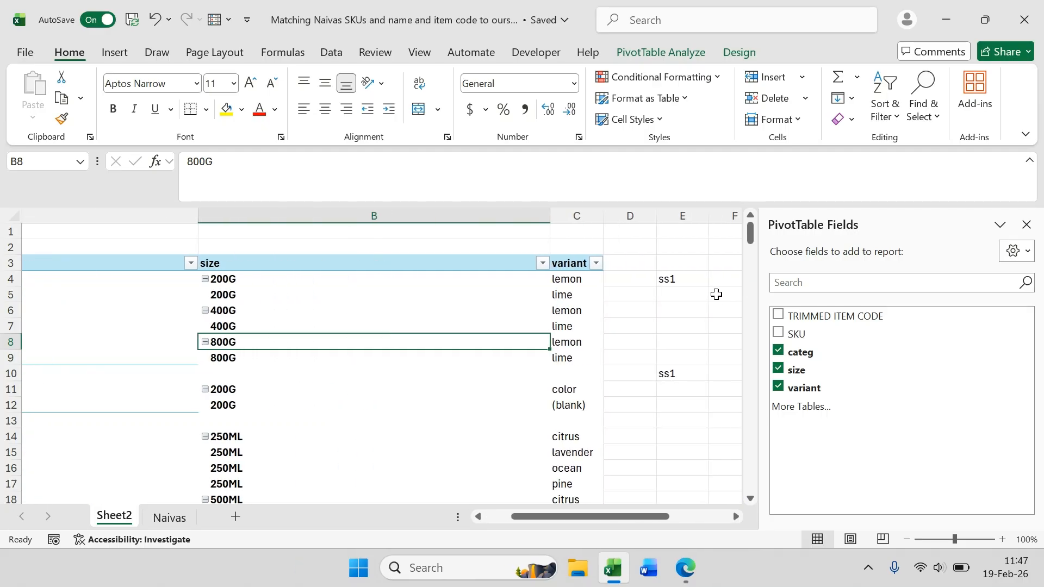
drag(675, 373, 676, 285)
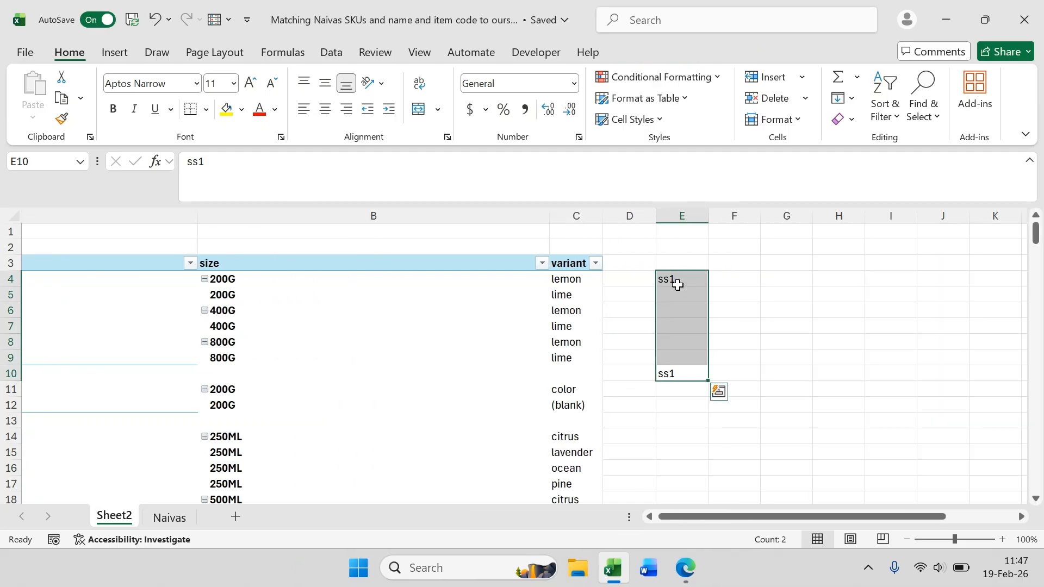
key(Delete)
Step: Enter ss1 as the code for the 200G lemon and lime Dishwashing Paste rows in column D
scroll(636, 326, left, 2)
scroll(636, 326, left, 2)
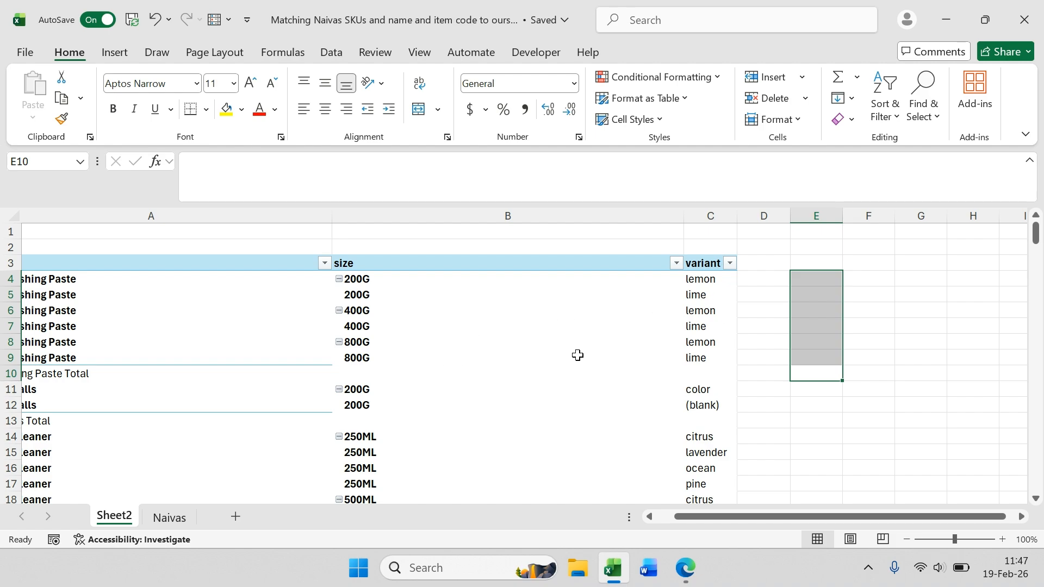
scroll(506, 354, left, 3)
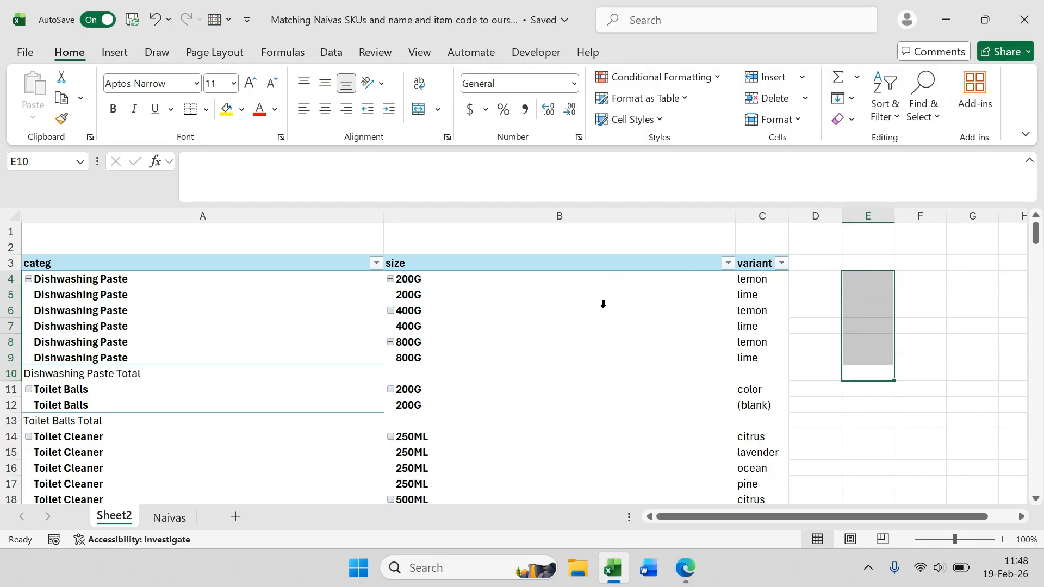
scroll(603, 304, down, 1)
scroll(603, 303, up, 1)
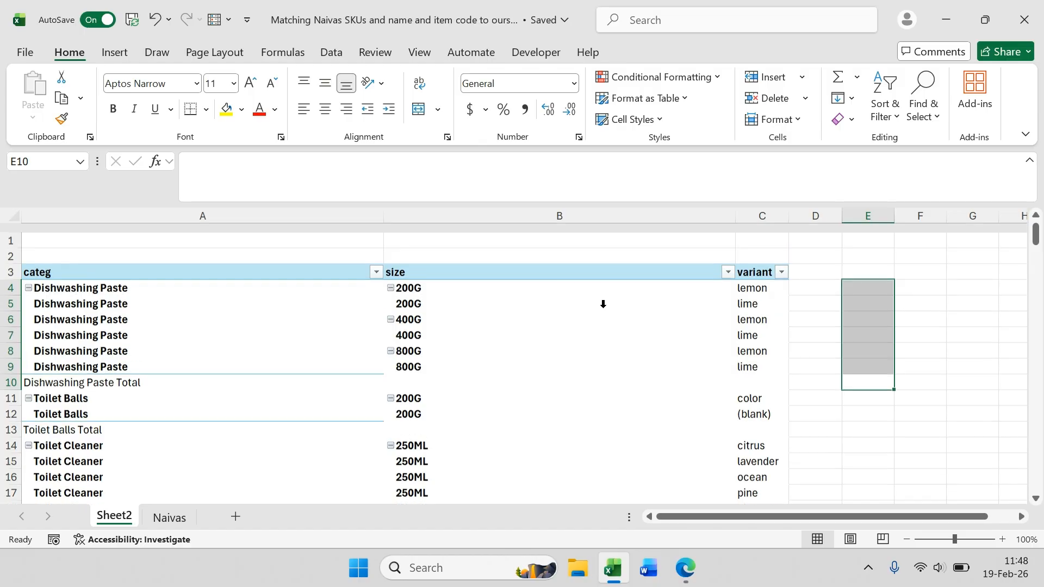
click(799, 279)
click(803, 295)
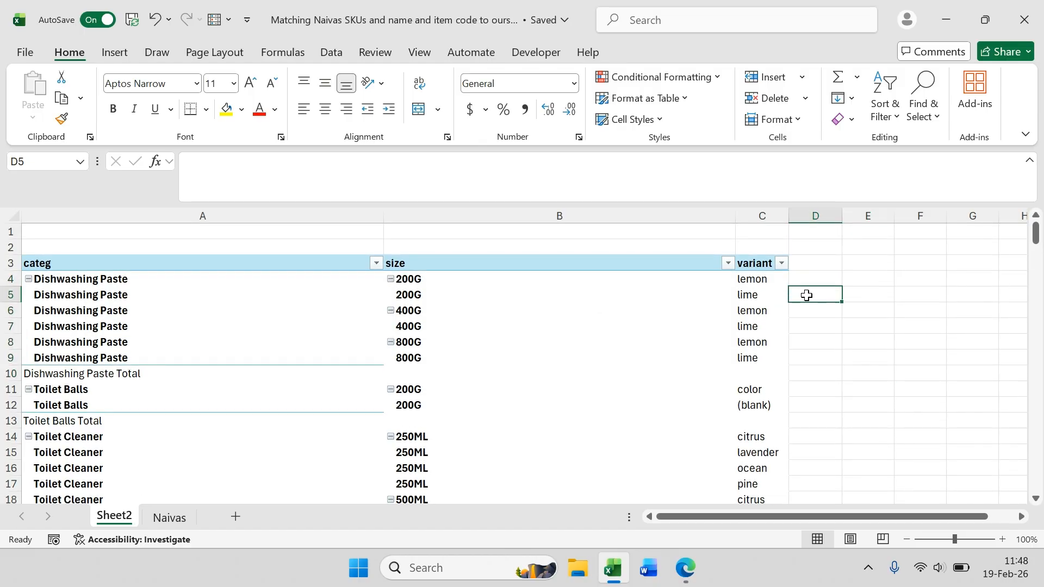
click(806, 279)
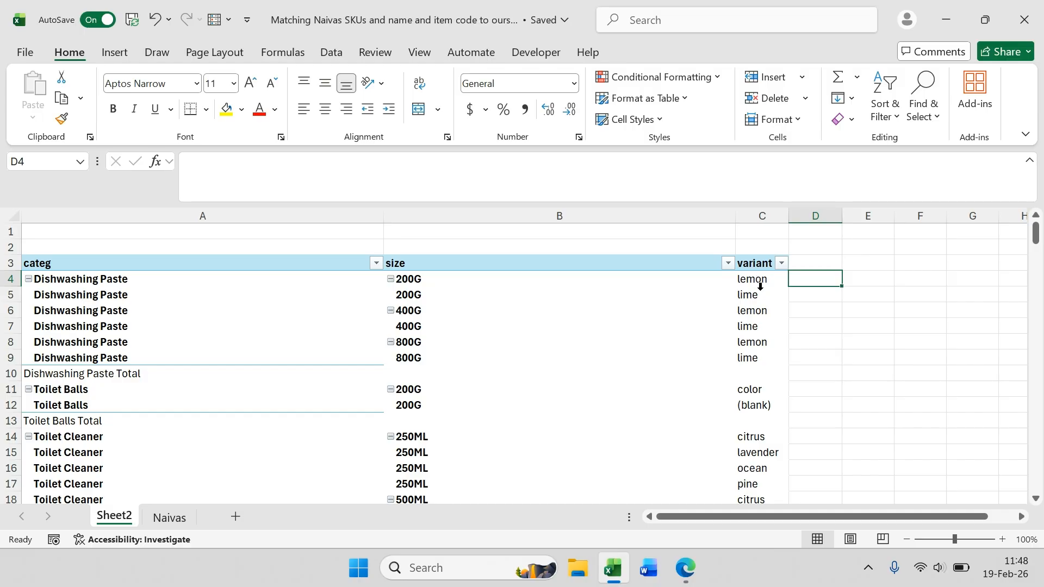
text(s)
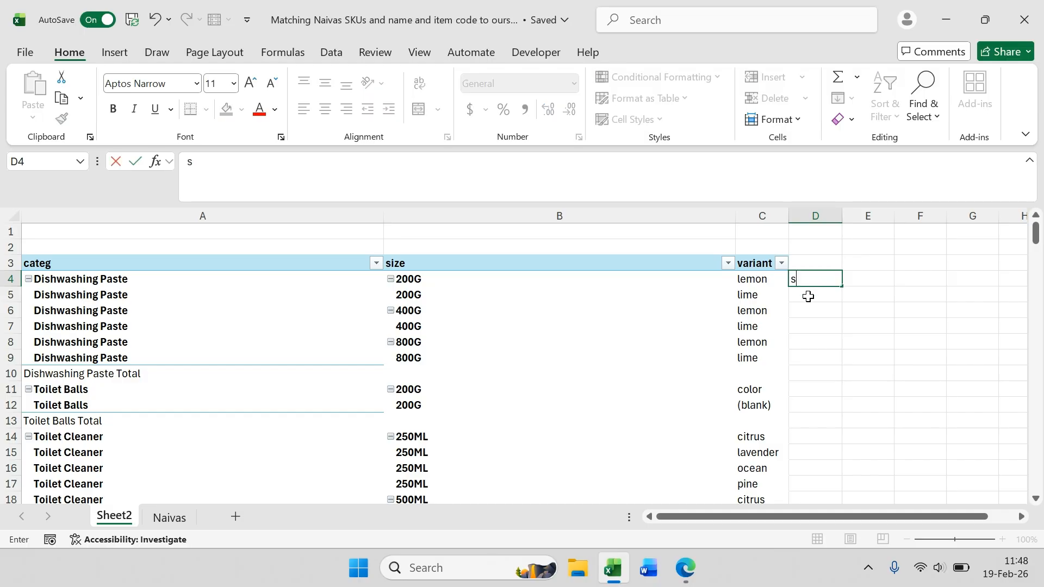
text(s1)
key(Return)
text(ss1)
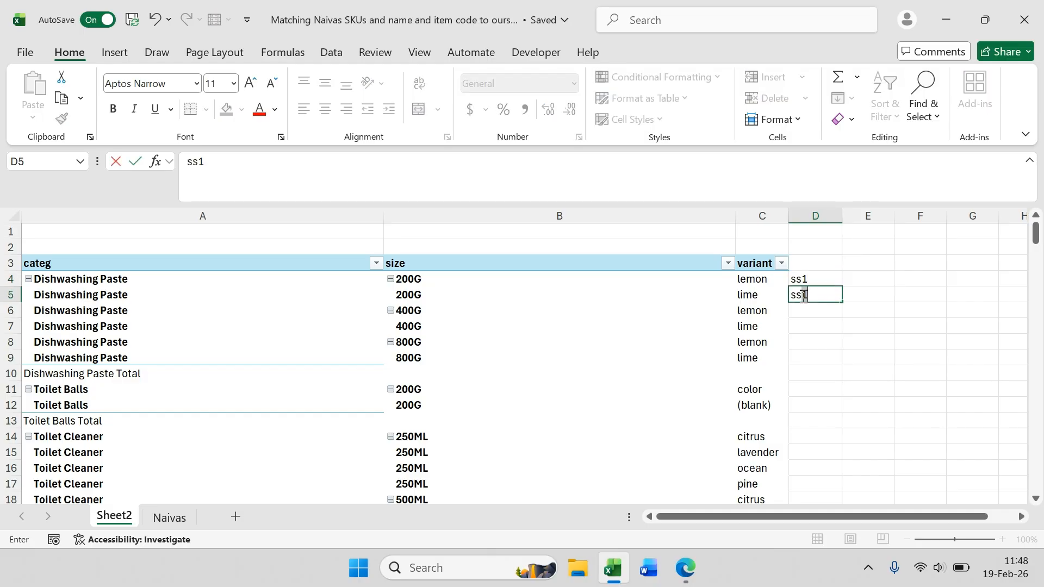
key(Return)
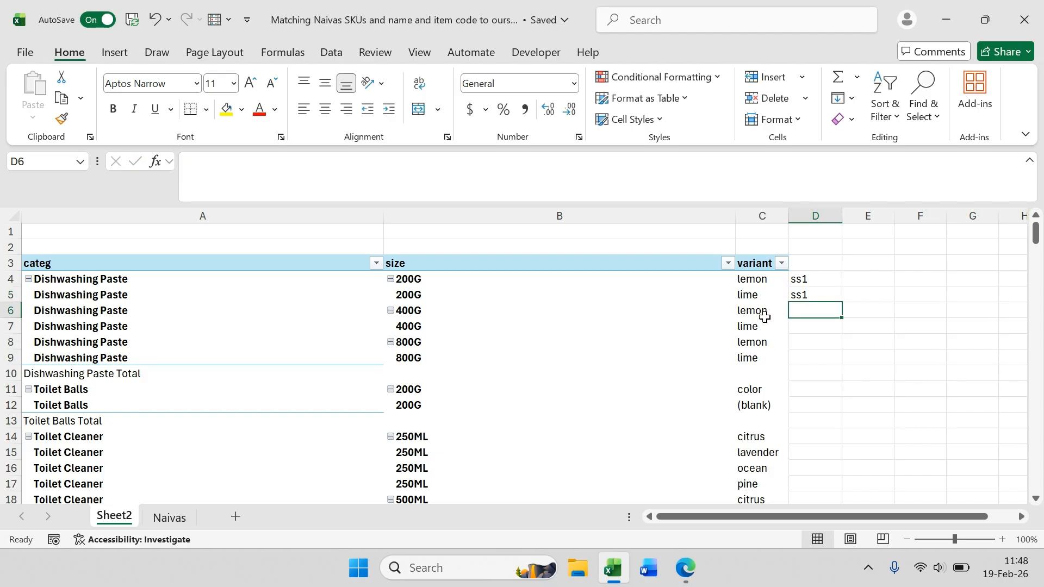
Step: Enter ss2 as the code for the 400G lemon and lime Dishwashing Paste rows
text(ss2)
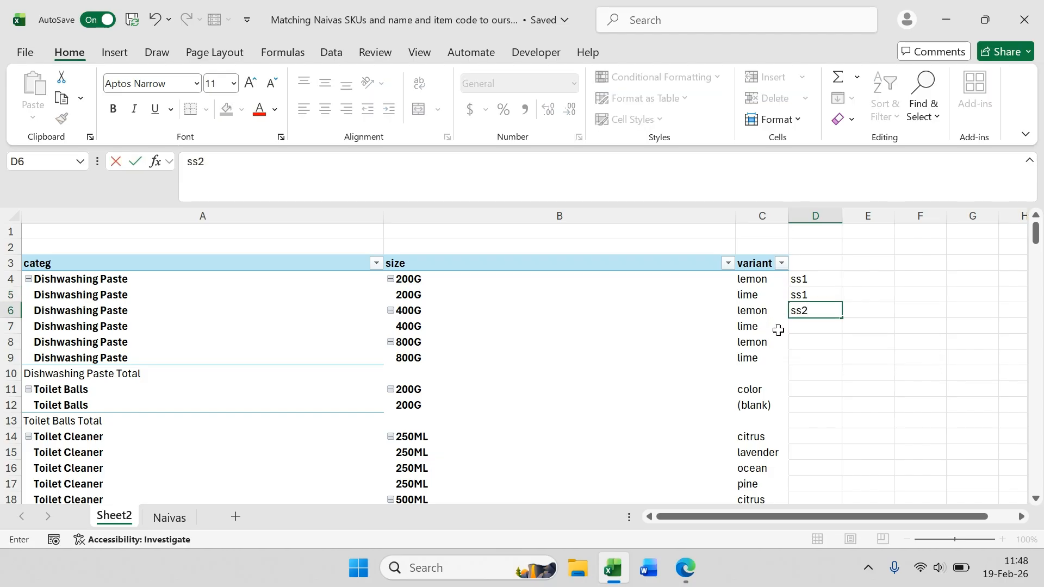
click(813, 327)
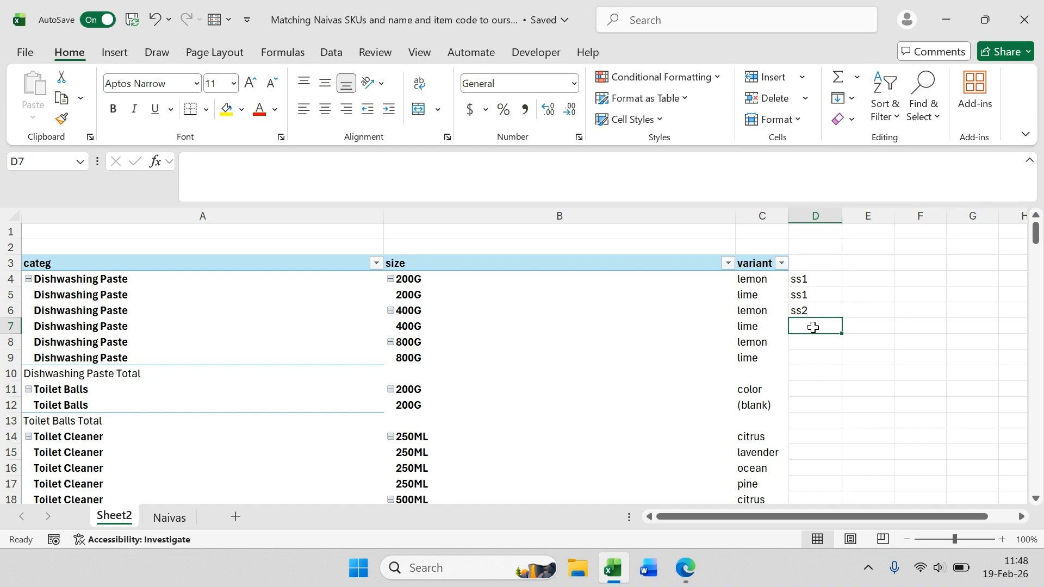
text(ss2)
click(810, 341)
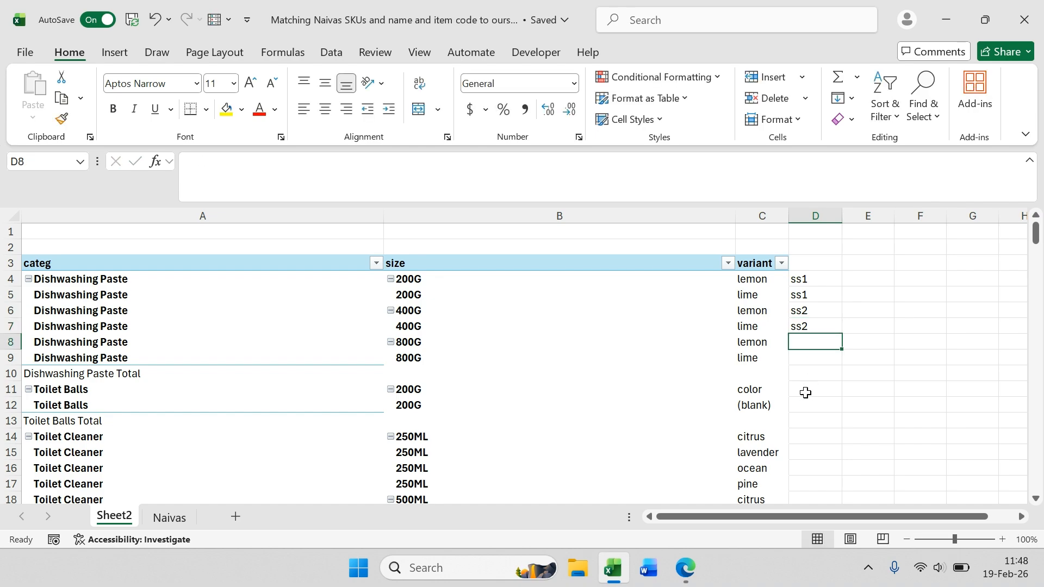
scroll(806, 392, down, 9)
scroll(806, 375, up, 9)
click(818, 280)
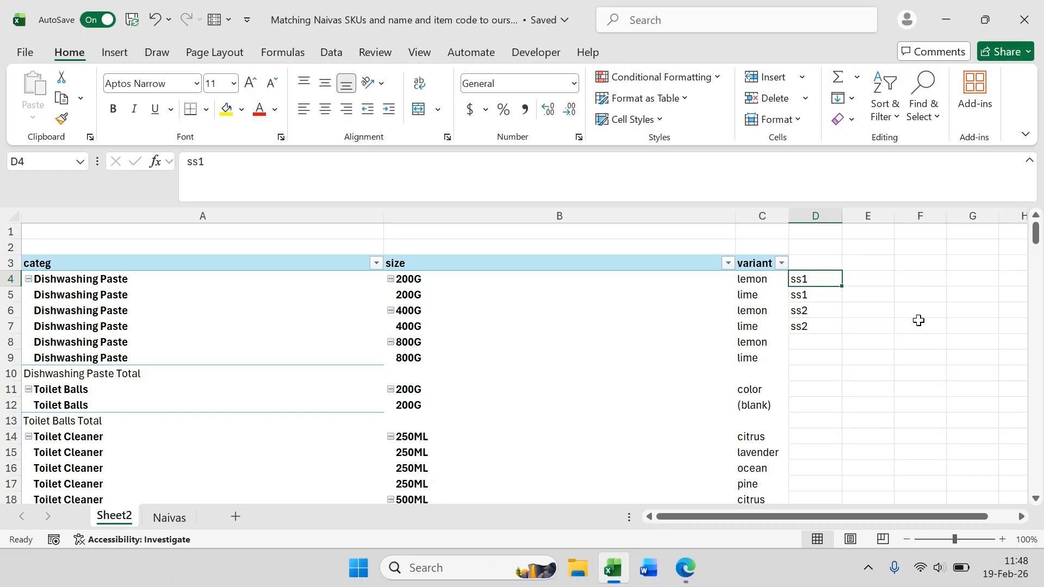
Step: Add the SKU field back to the PivotTable's rows, agreeing to replace the neighbouring data on the sheet
right_click(497, 306)
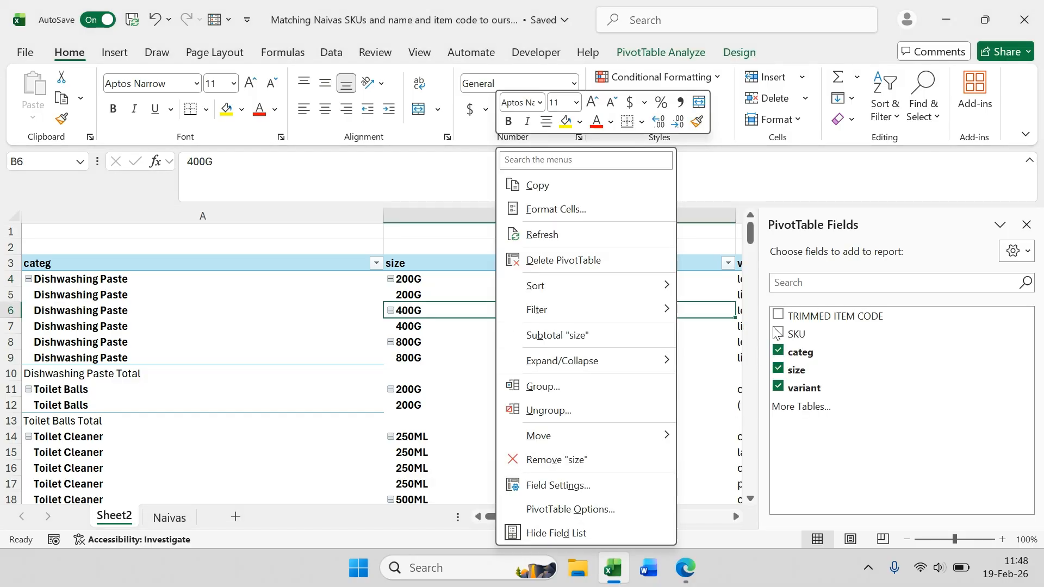
click(777, 333)
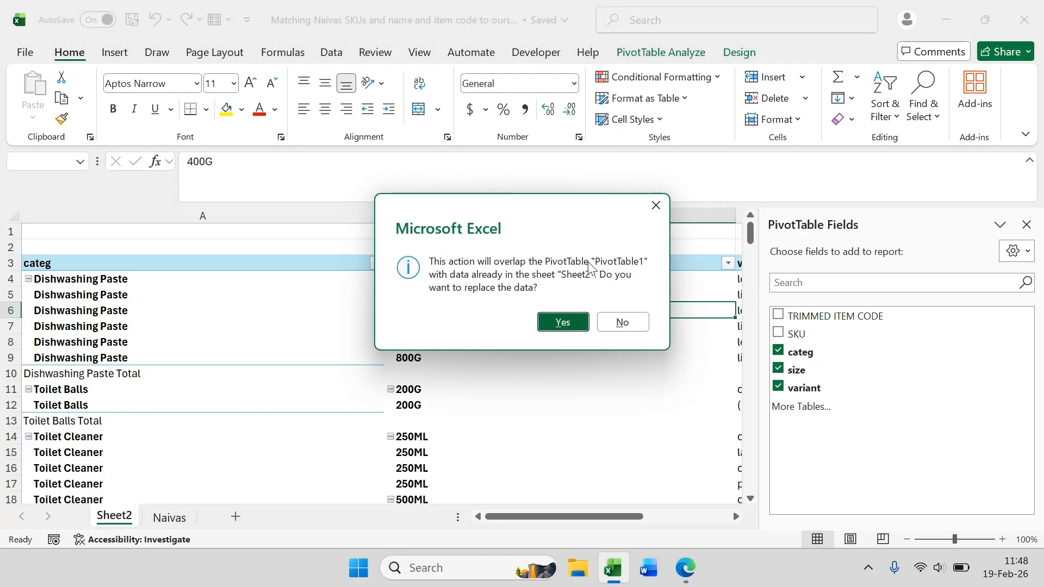
click(572, 325)
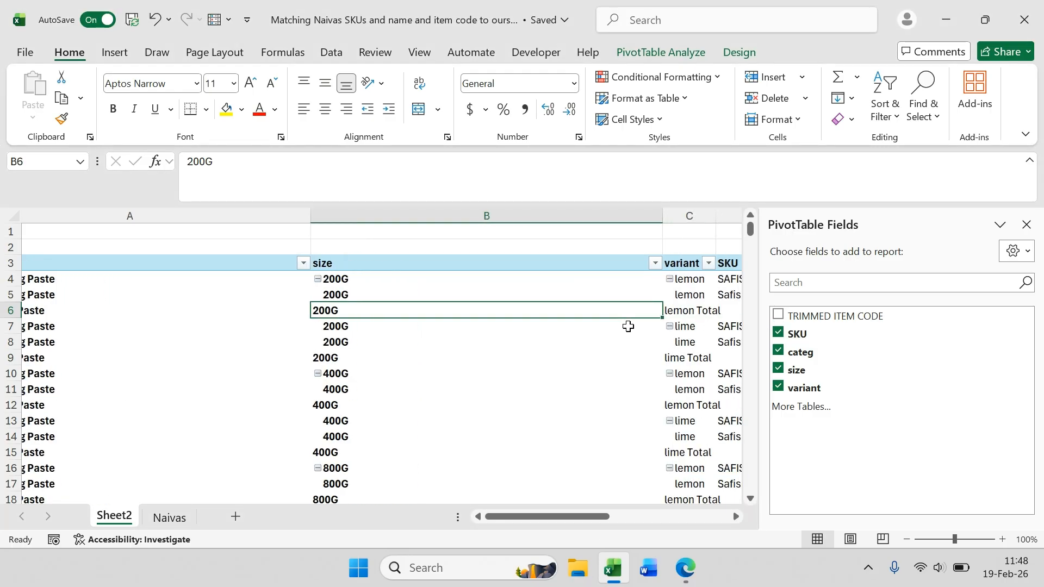
scroll(628, 326, right, 6)
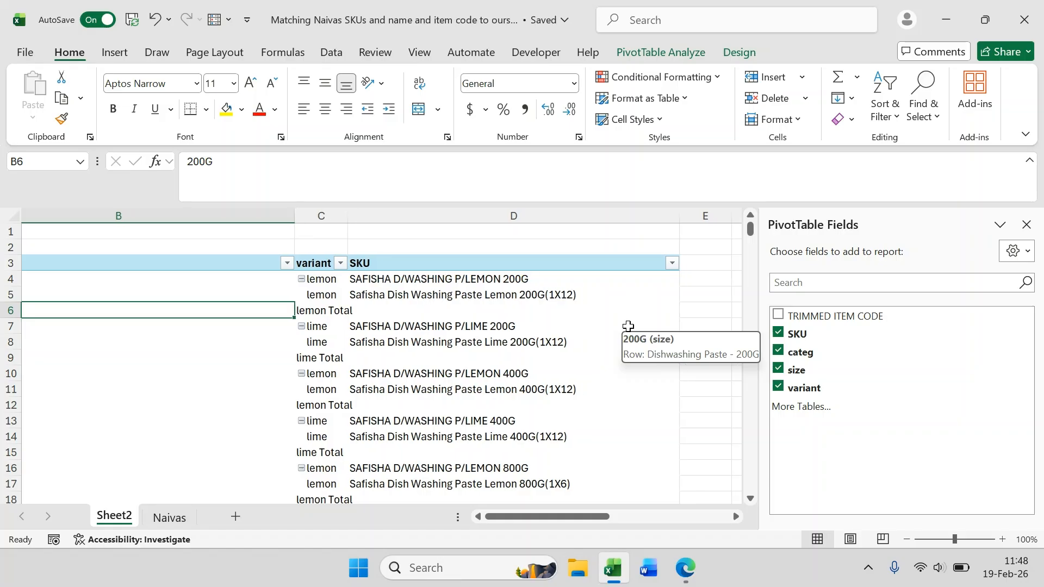
scroll(628, 327, left, 5)
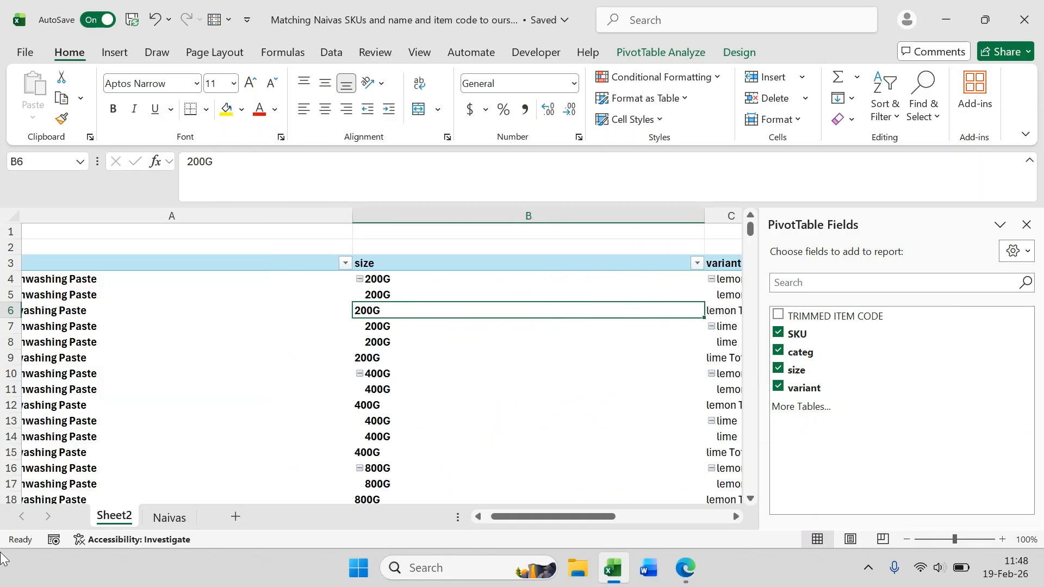
Step: Examine the SKU names, sizes and variants listed on the Naivas sheet, then return to Sheet2
click(163, 519)
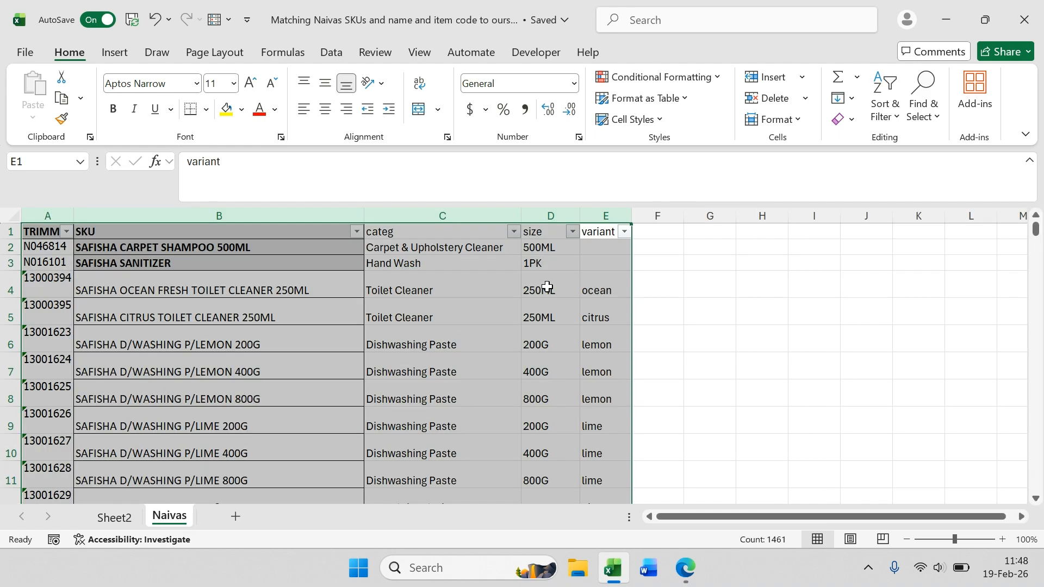
click(600, 258)
scroll(579, 337, down, 8)
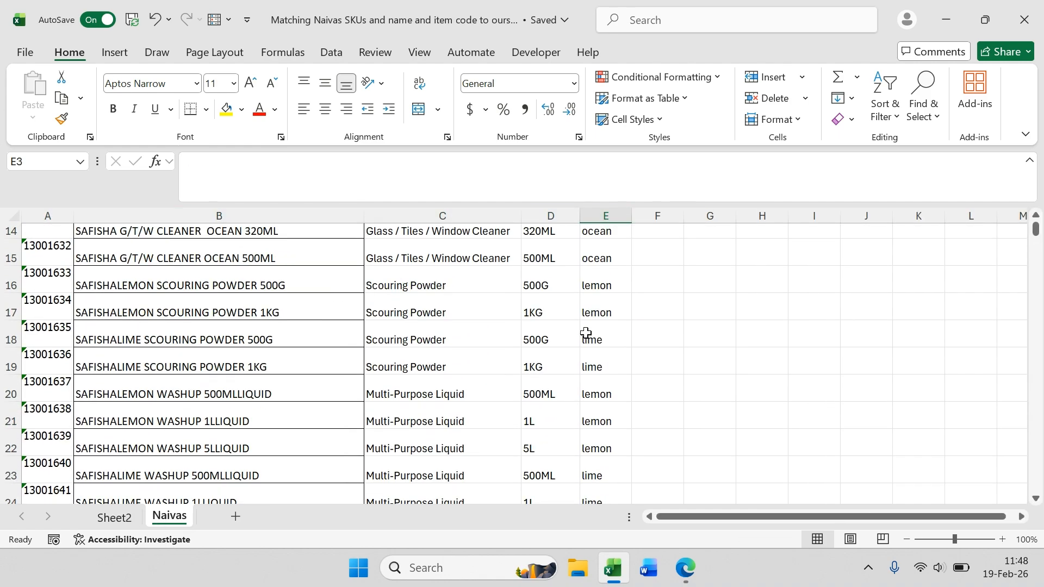
mouse_move(1035, 226)
mouse_down()
mouse_move(1039, 243)
mouse_move(1036, 221)
mouse_up()
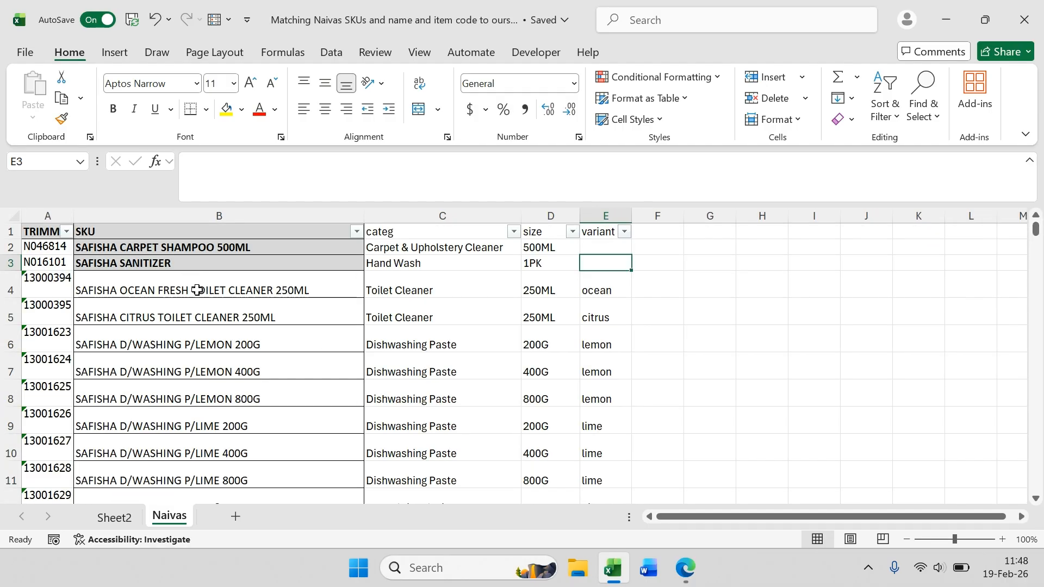
click(303, 298)
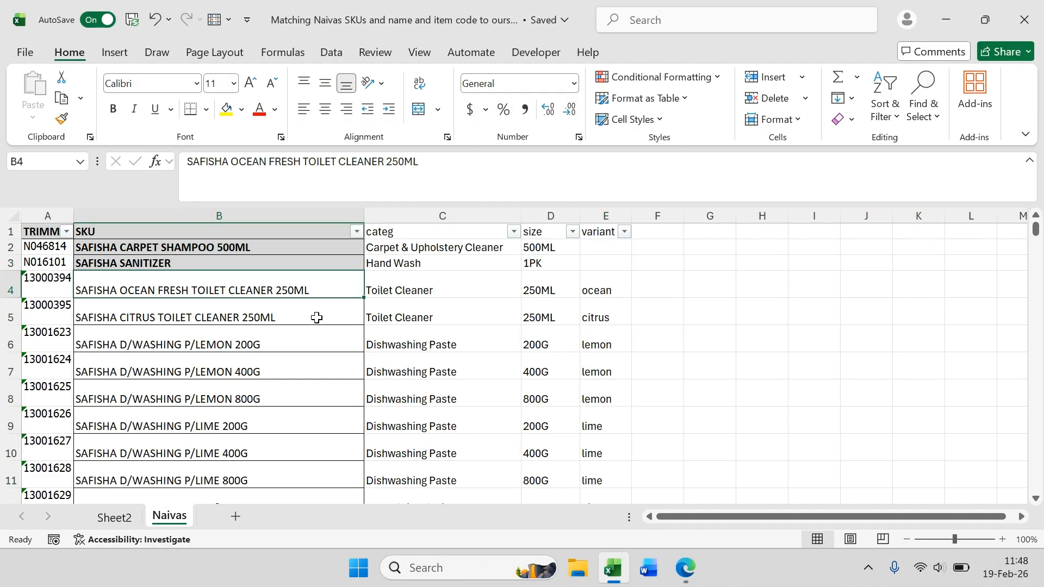
click(307, 316)
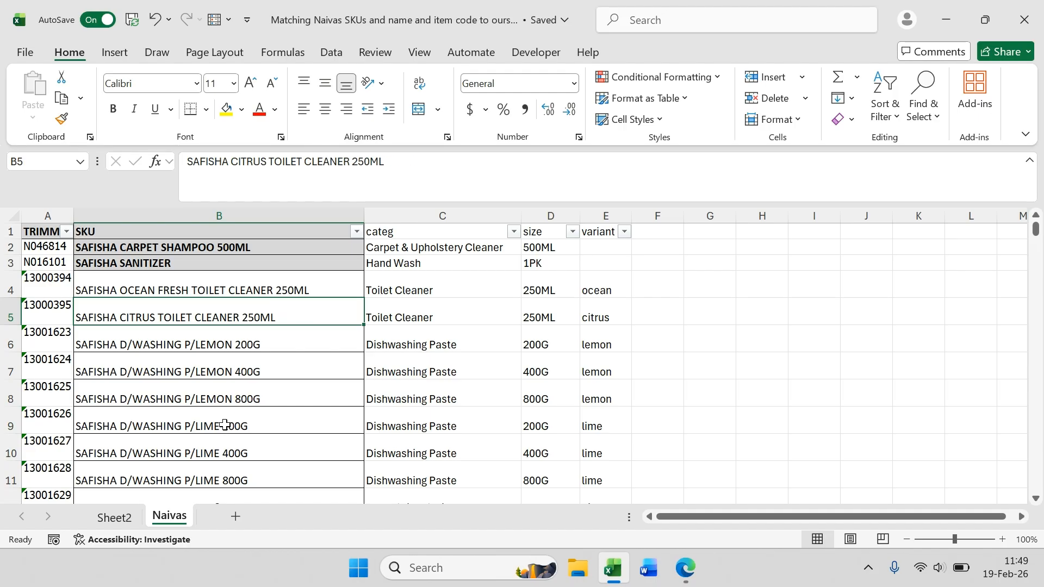
click(116, 519)
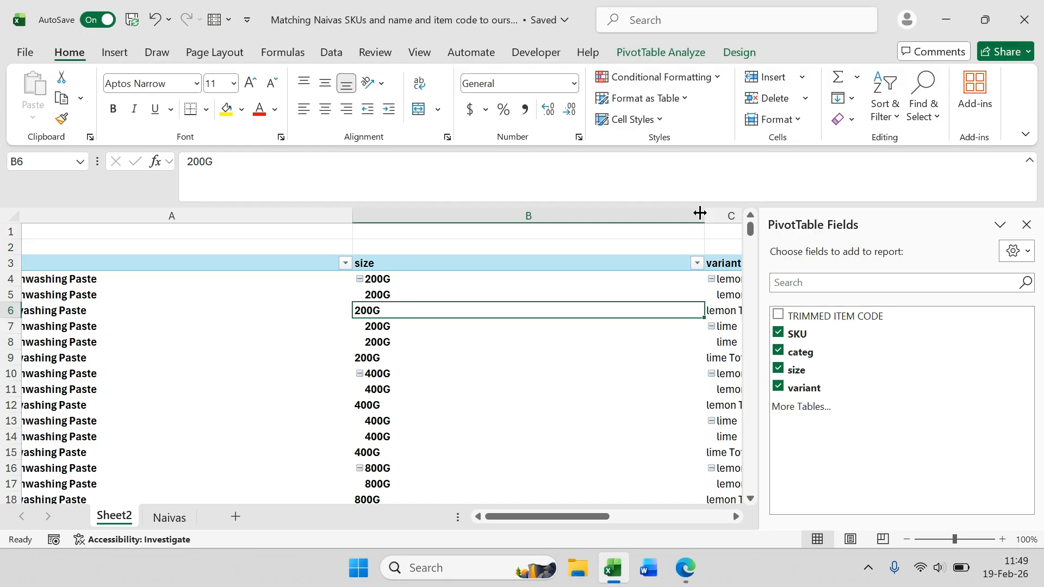
Step: Close the PivotTable Fields pane to widen the view of the PivotTable
click(1027, 225)
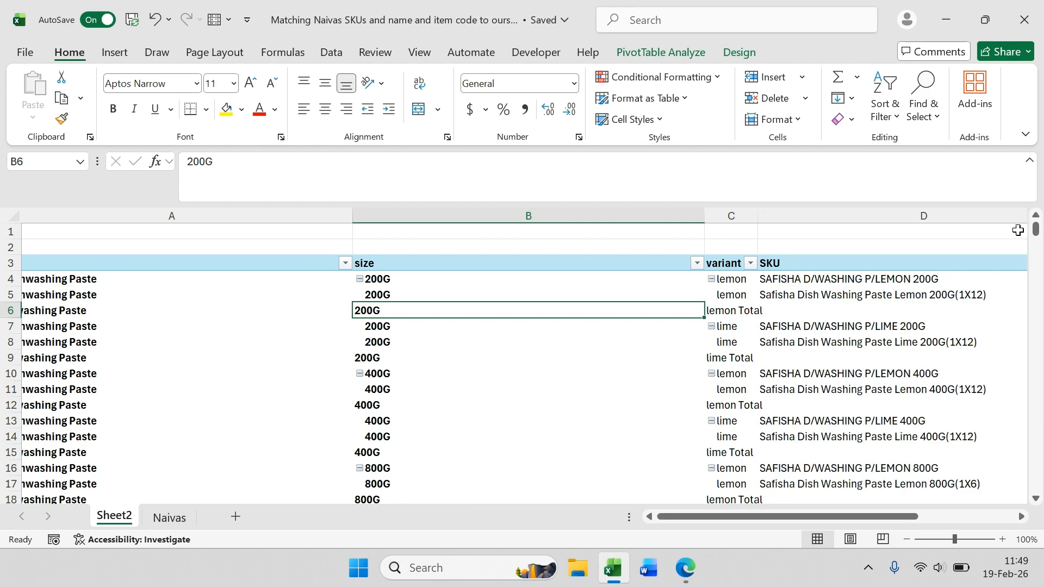
scroll(884, 302, right, 3)
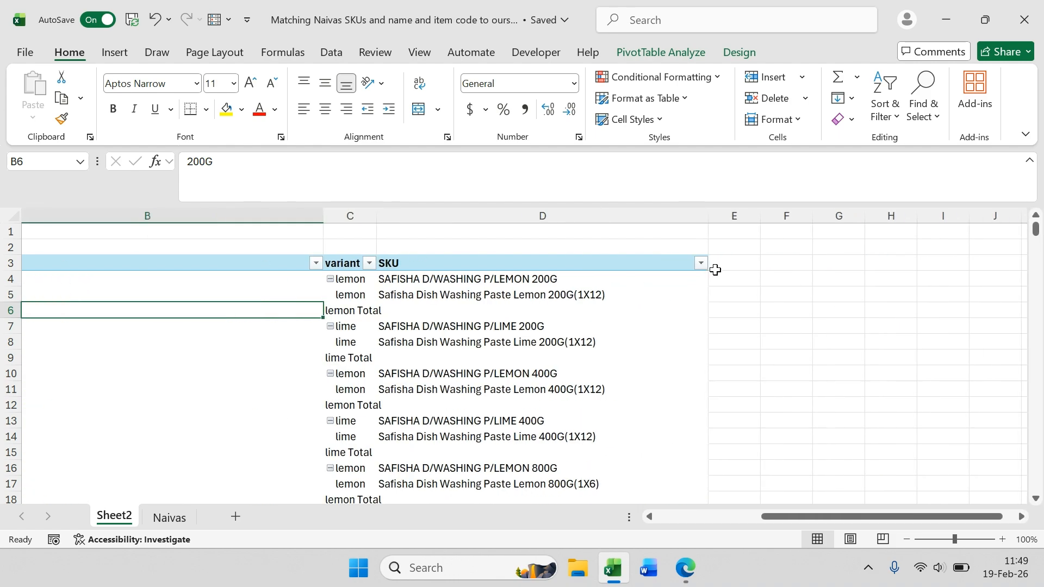
click(723, 279)
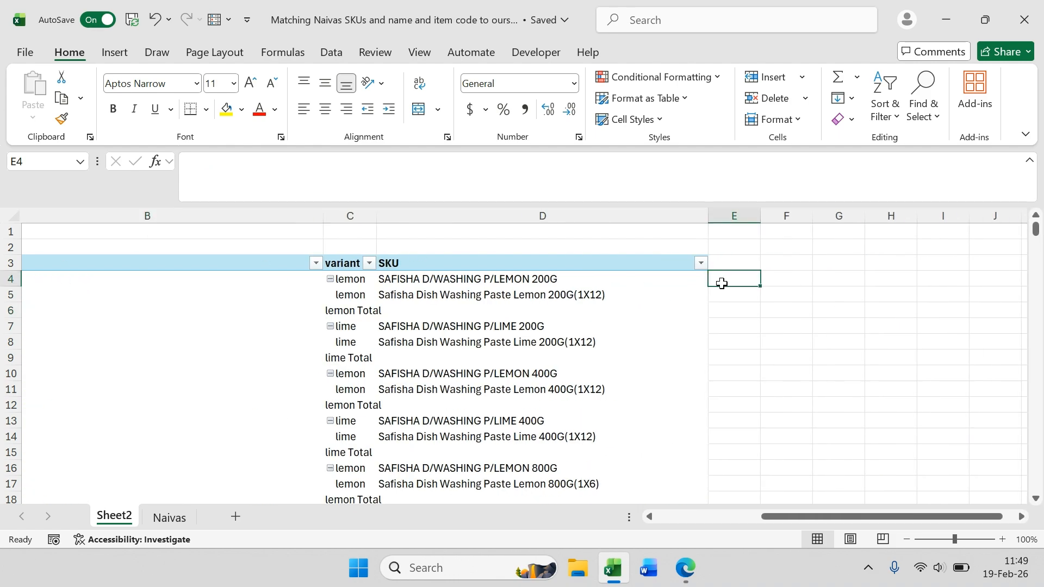
click(723, 291)
click(737, 280)
click(734, 292)
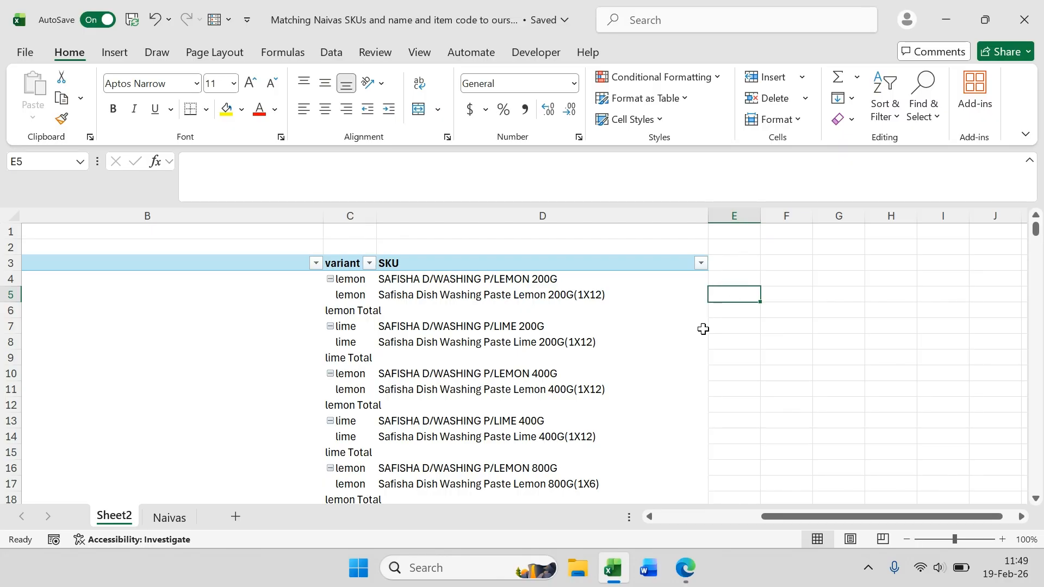
scroll(755, 416, left, 3)
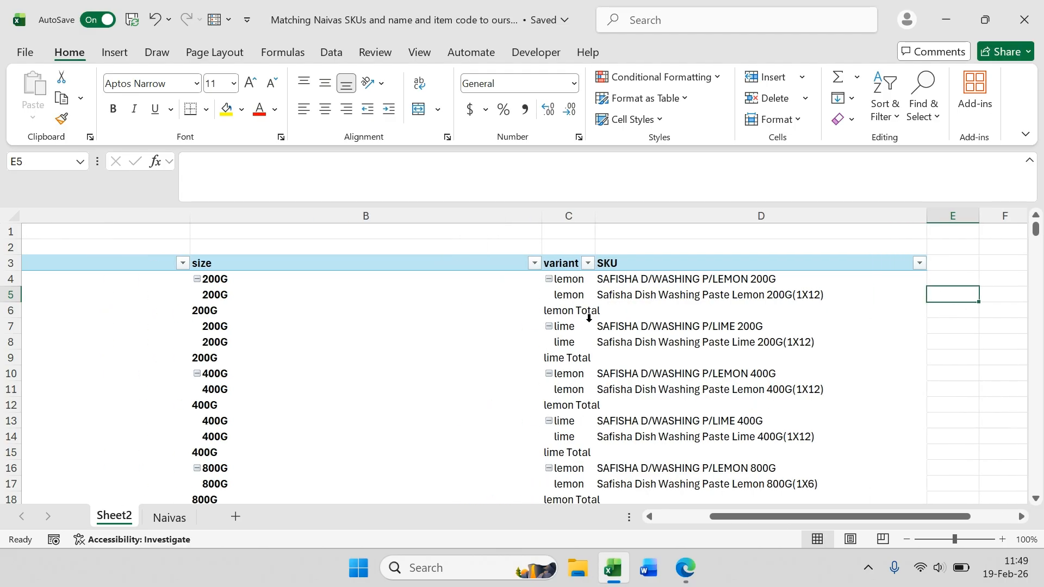
Step: Turn off subtotals for the variant field in the PivotTable
right_click(572, 311)
click(592, 333)
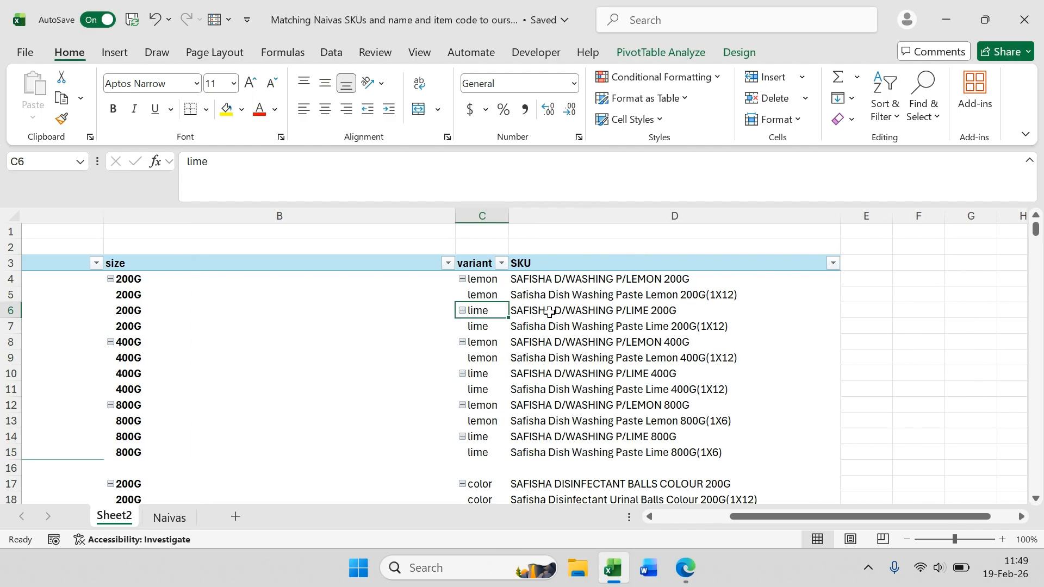
click(847, 283)
click(857, 298)
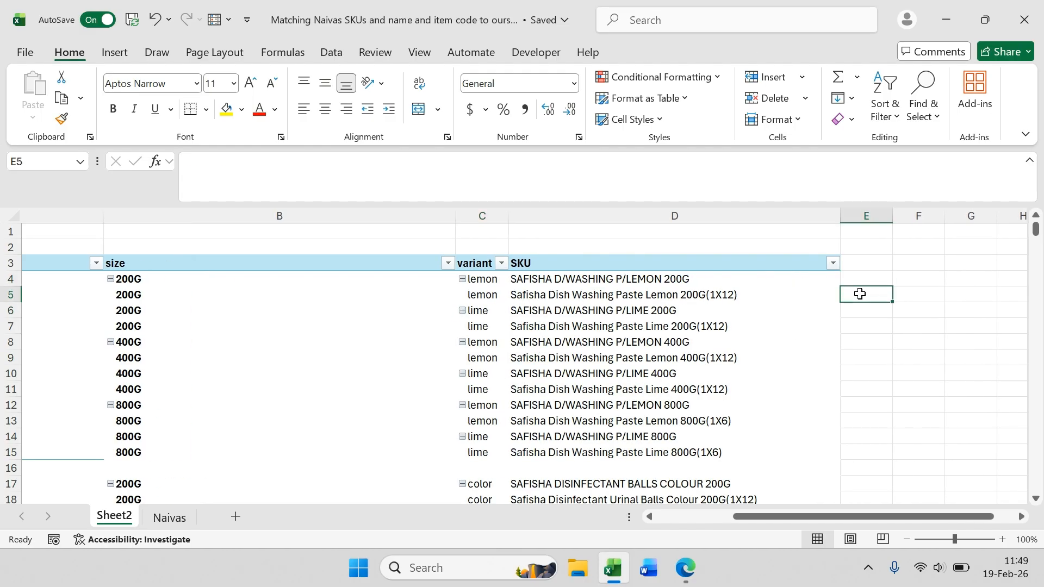
Step: Enter ss1 in column E beside the 200G lemon Dishwashing Paste row
click(862, 277)
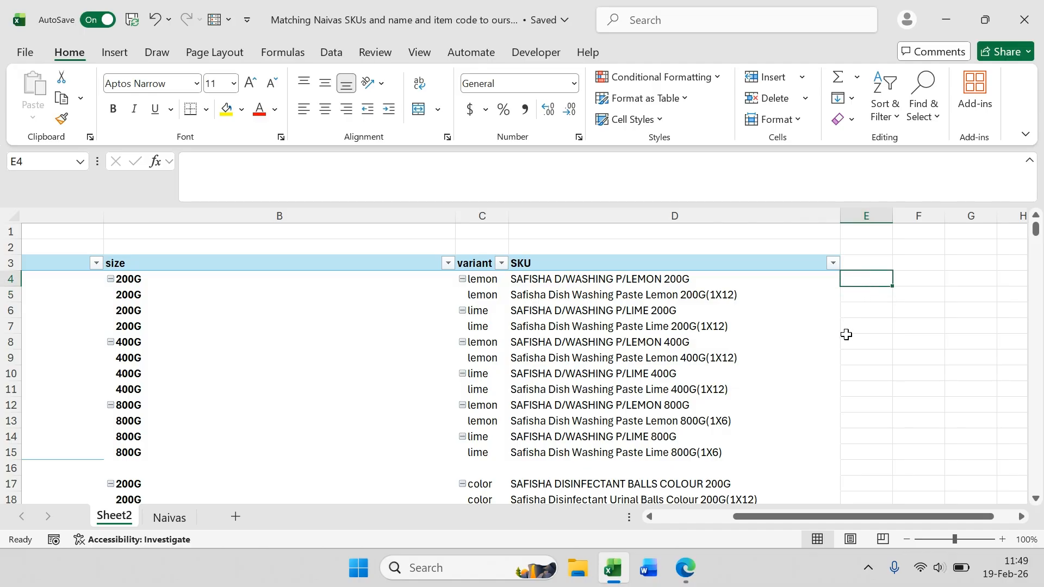
text(ss1)
click(862, 295)
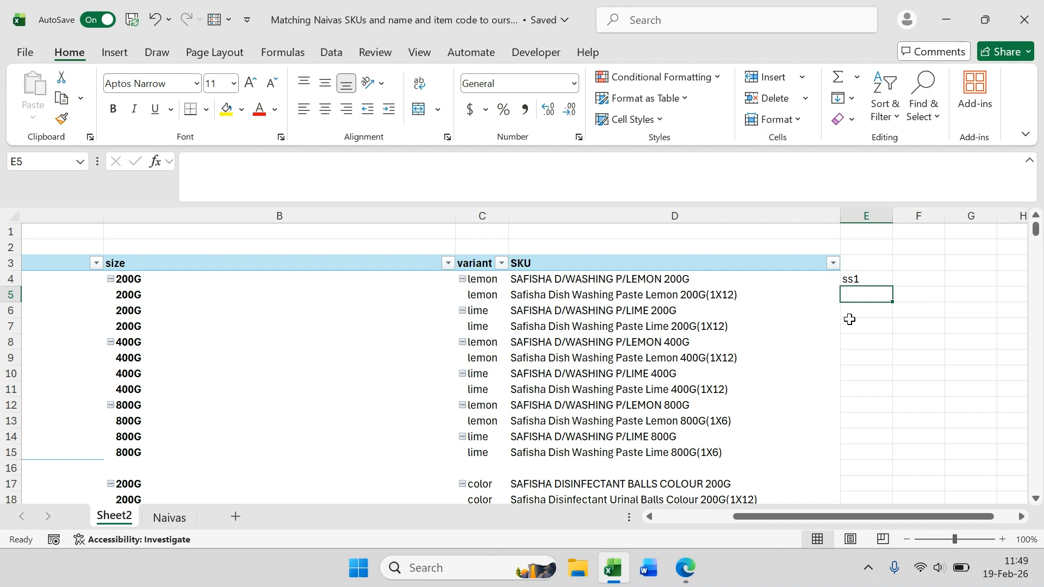
Step: Turn subtotals for the variant field back on
right_click(486, 295)
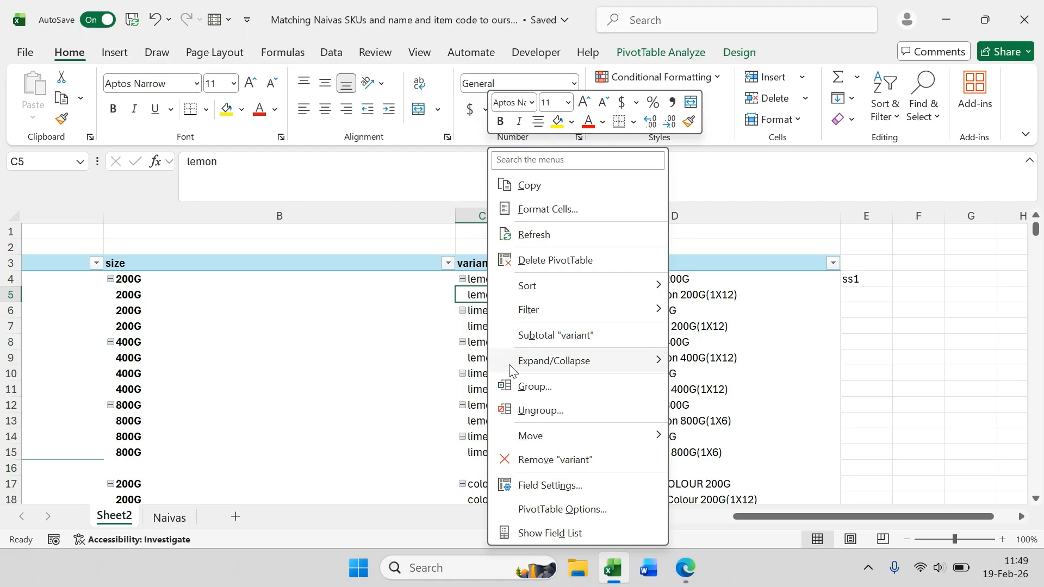
mouse_move(508, 361)
click(503, 338)
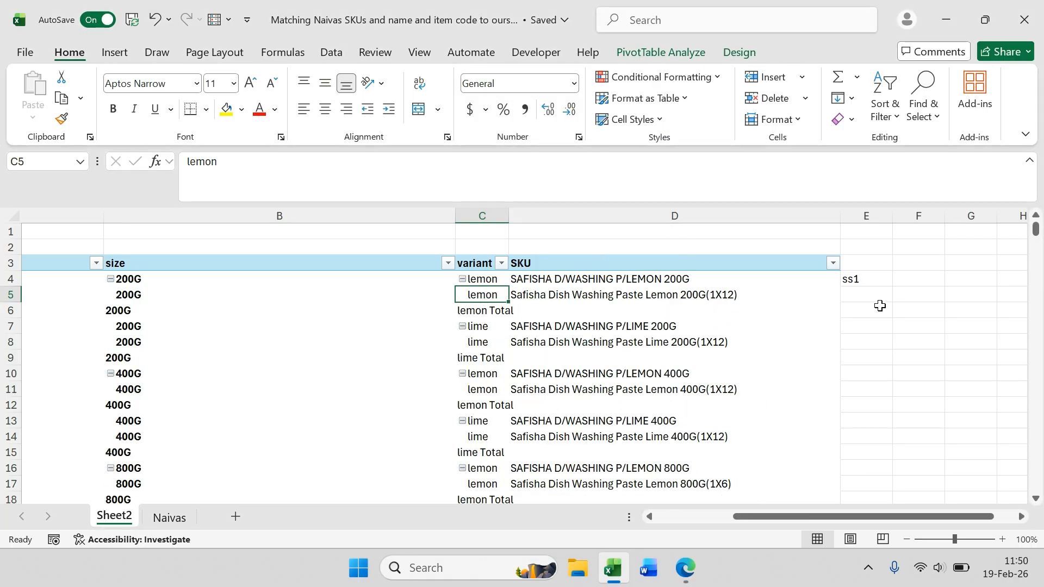
Step: Enter ss2, ss3 and ss4 in column E beside the 200G lime, 400G lemon and 400G lime paste rows
click(860, 326)
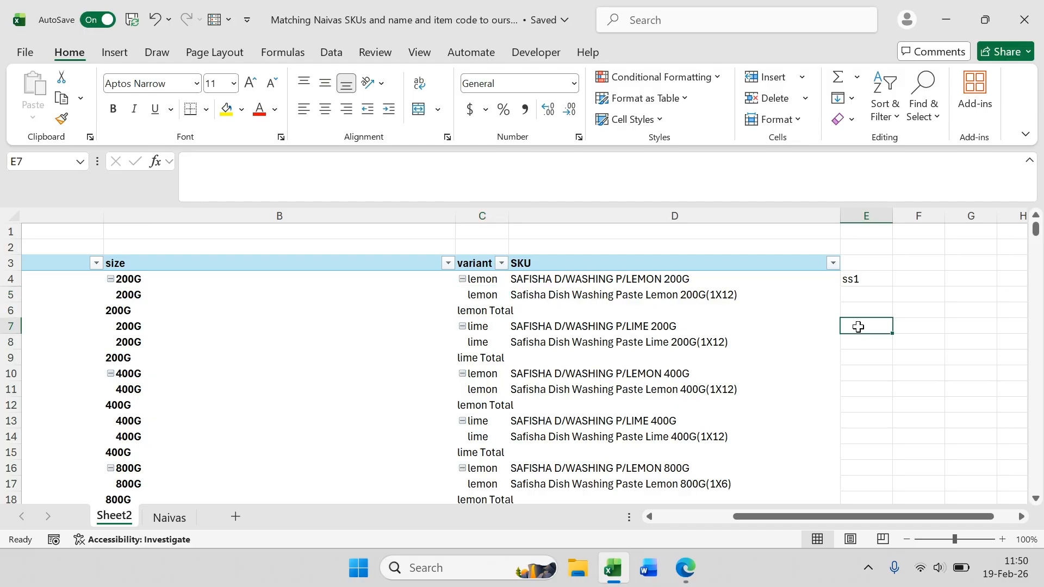
text(ss1)
key(BackSpace)
text(2)
click(856, 373)
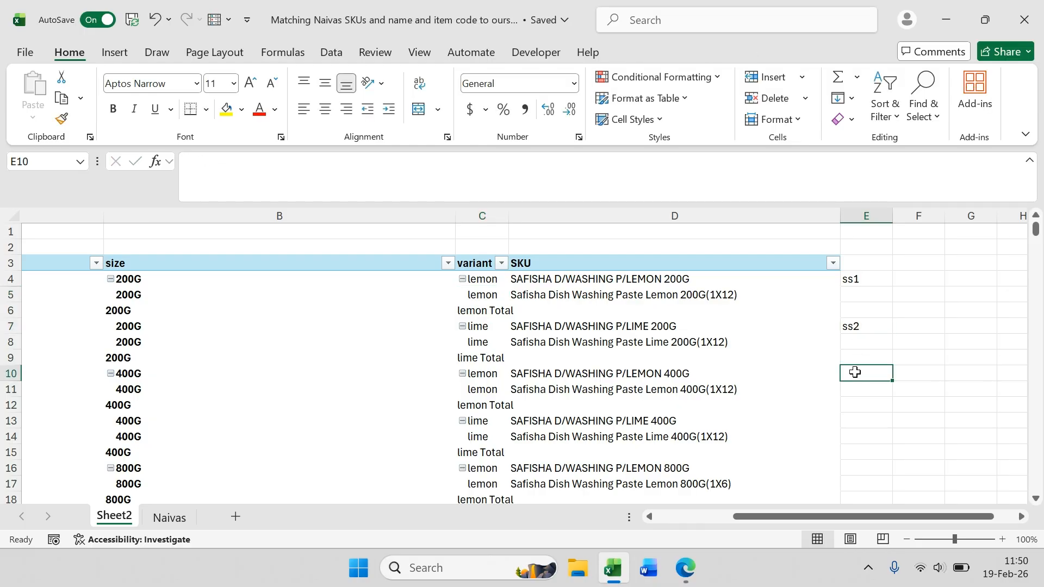
text(ss3)
click(860, 423)
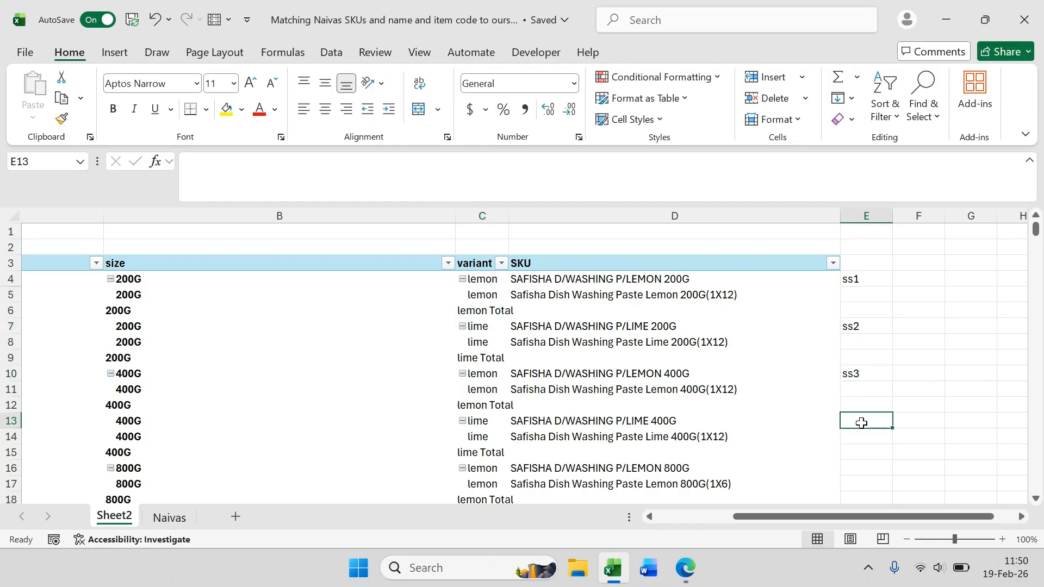
text(ss4)
Step: Enter ss5 in column E beside the 800G lemon Dishwashing Paste row
scroll(884, 399, down, 2)
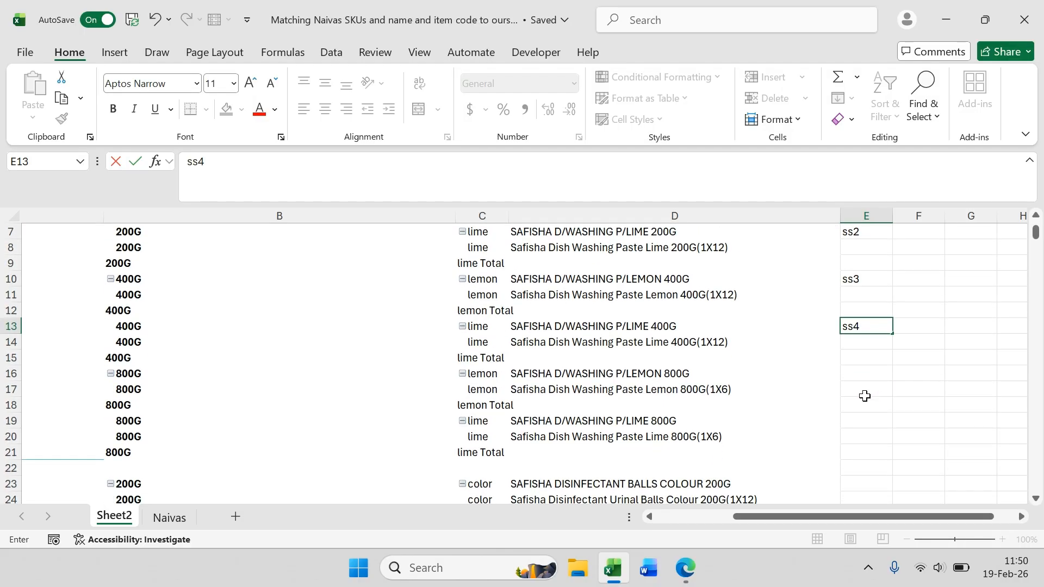
click(853, 376)
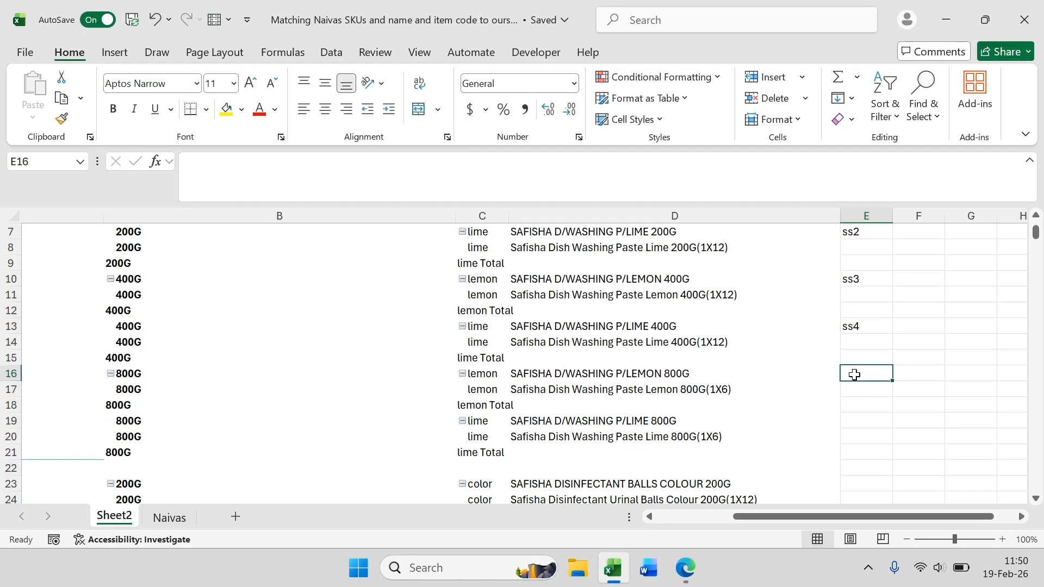
text(ss5)
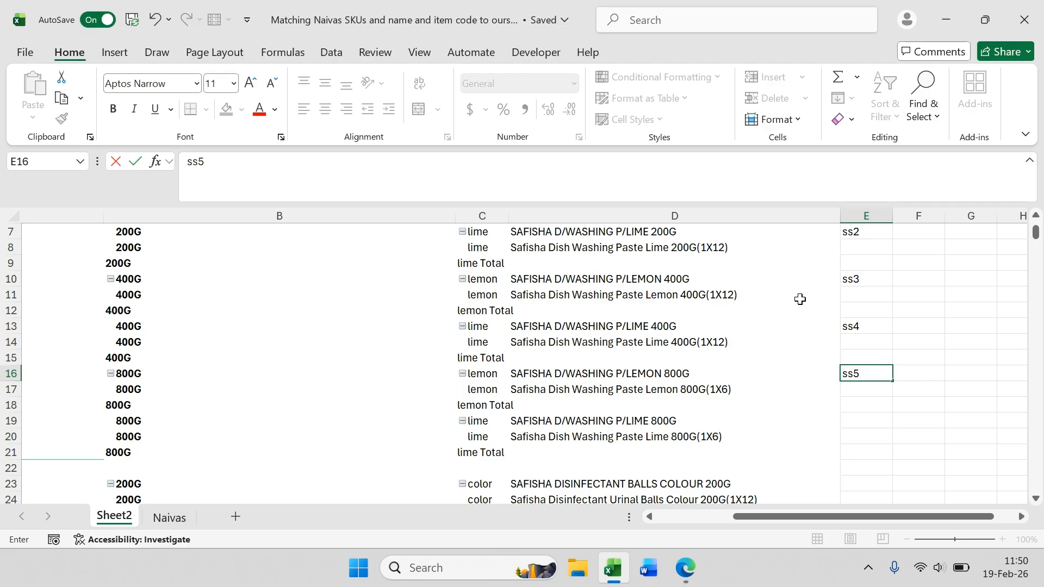
scroll(799, 299, up, 2)
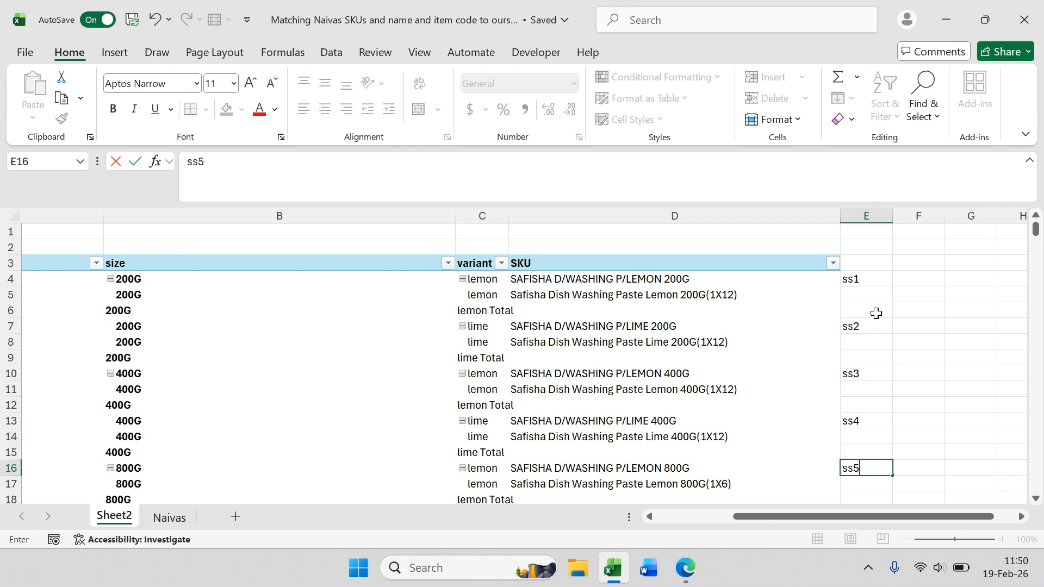
Step: Copy the variant and SKU columns and paste them into a new sheet
drag(729, 214, 490, 209)
key(ctrl+c)
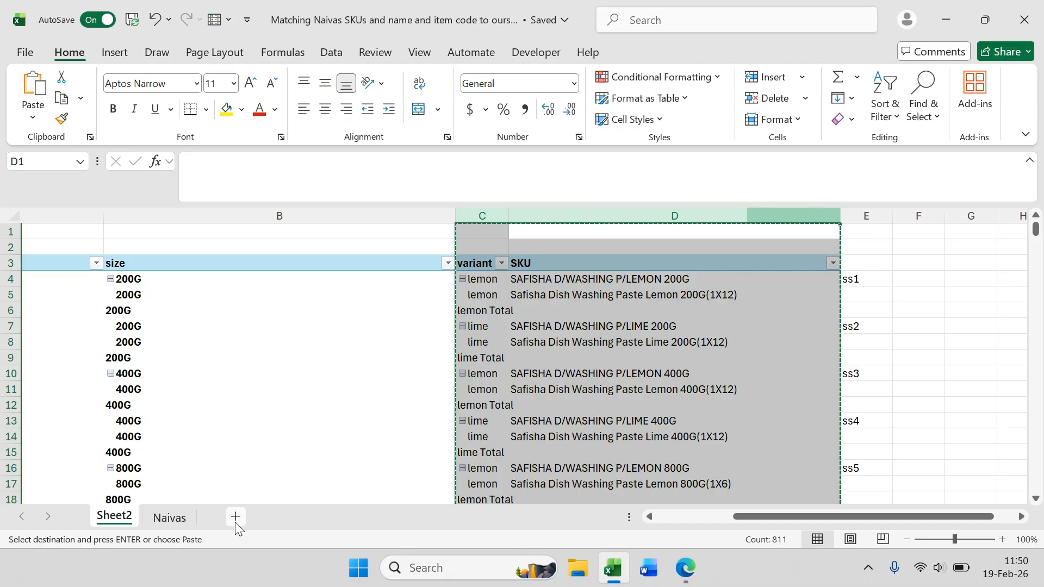
click(291, 516)
key(ctrl+v)
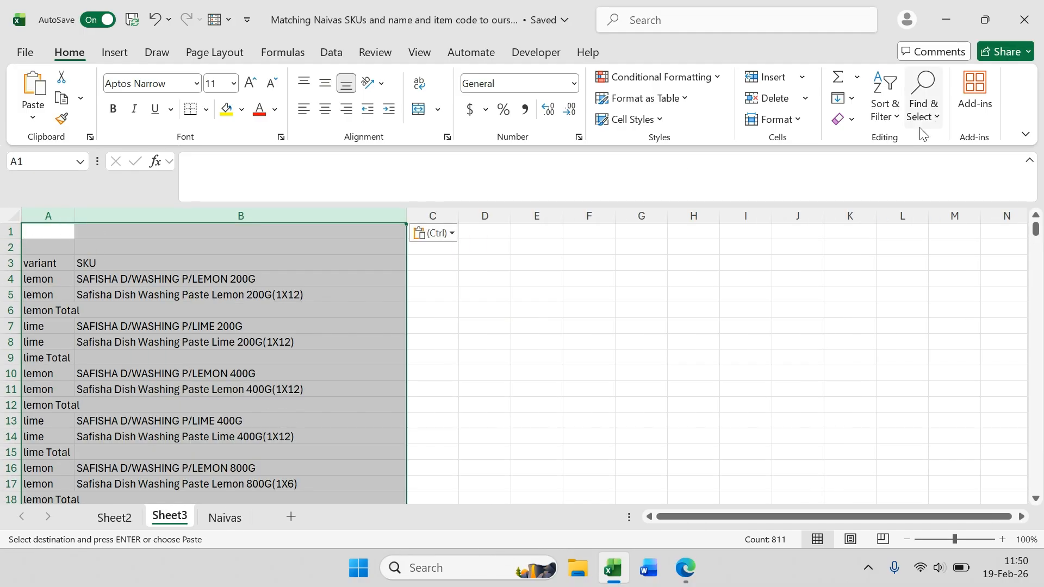
Step: Turn on filtering and filter the variant column to show only rows containing "total"
click(892, 109)
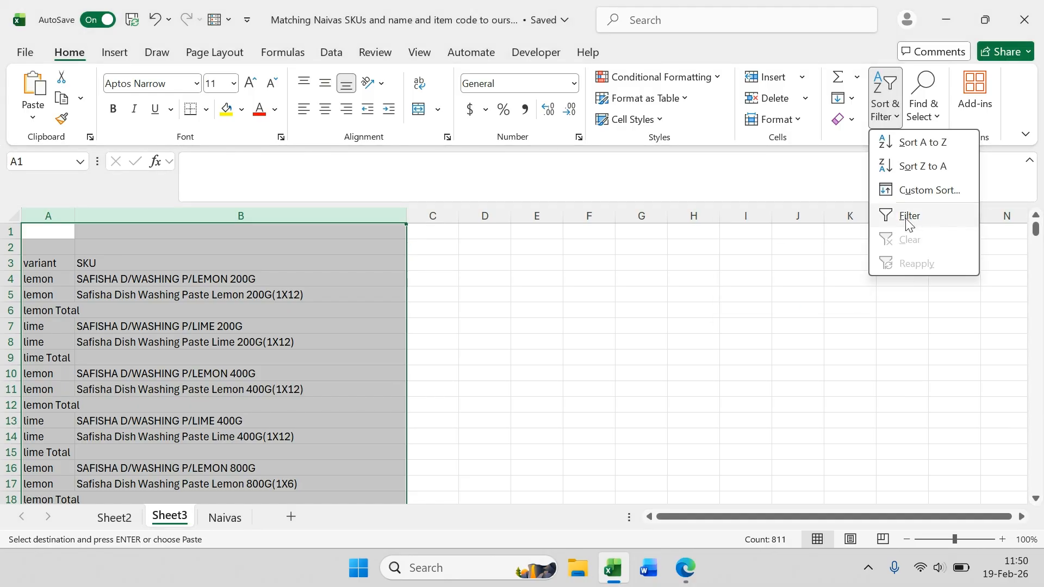
click(909, 217)
click(68, 264)
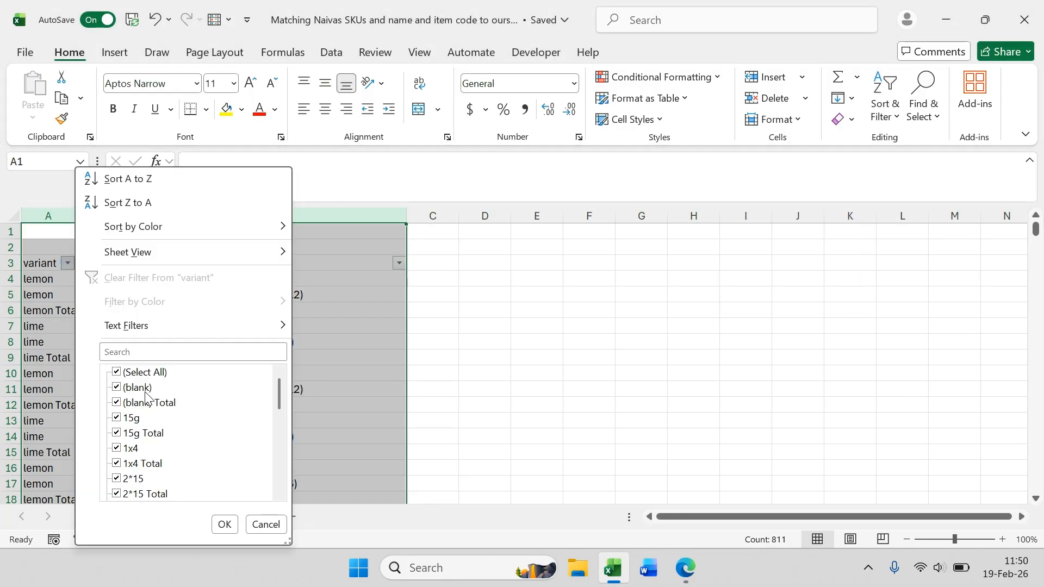
click(124, 352)
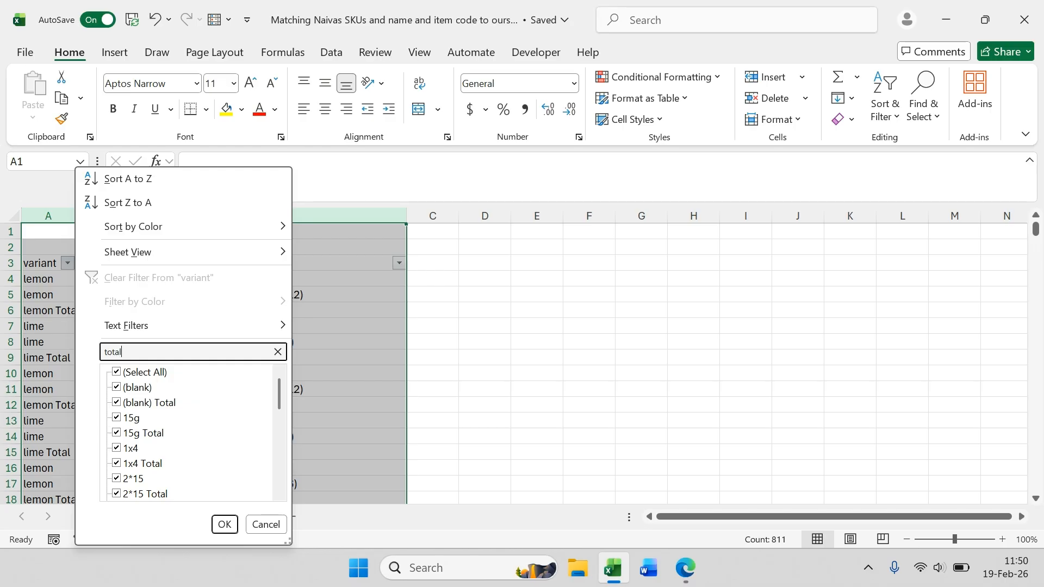
key(Return)
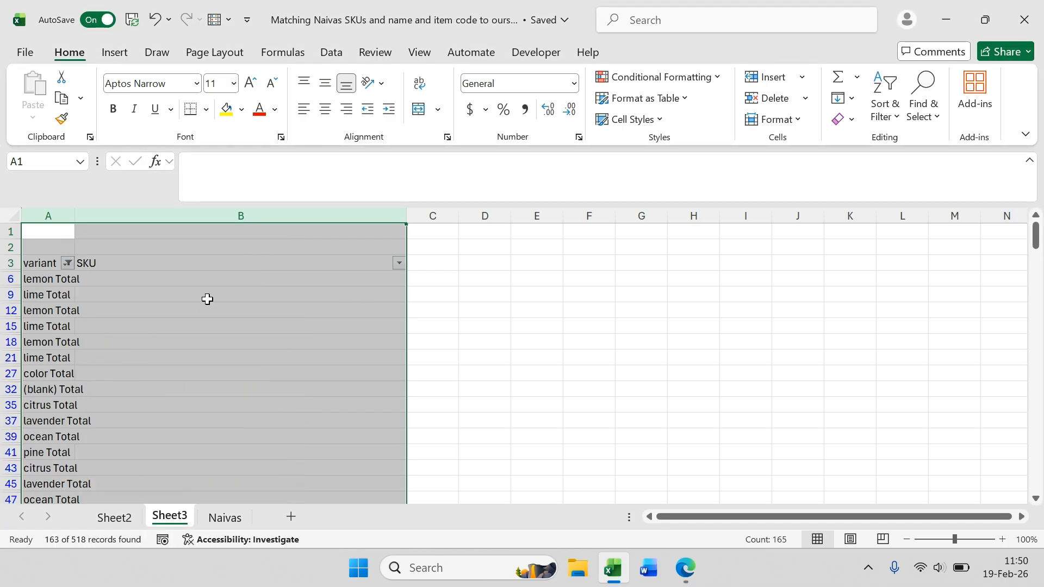
Step: Enter ss1 in column C beside the first lemon Total row
click(270, 263)
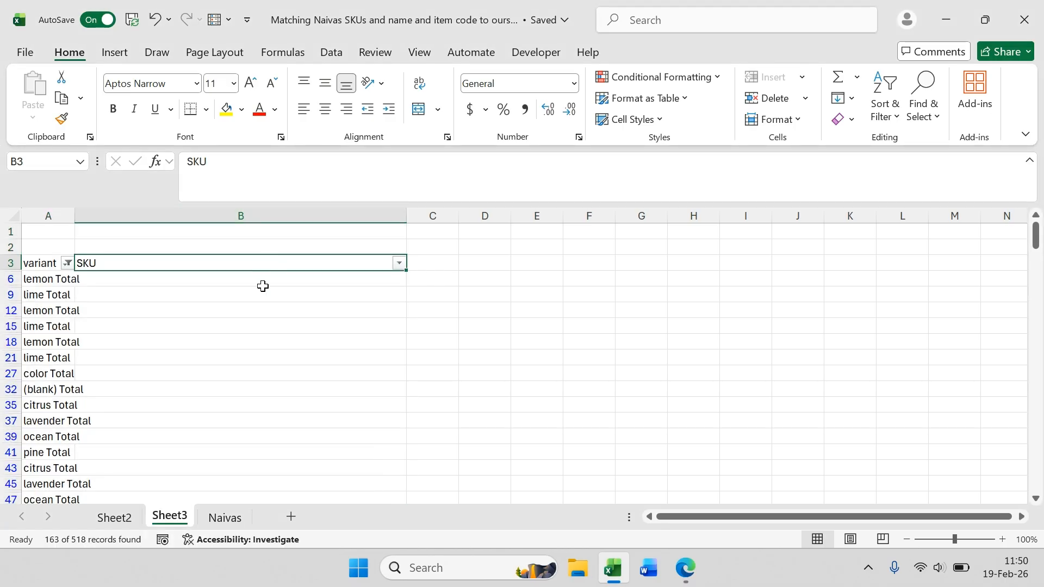
click(441, 267)
click(438, 278)
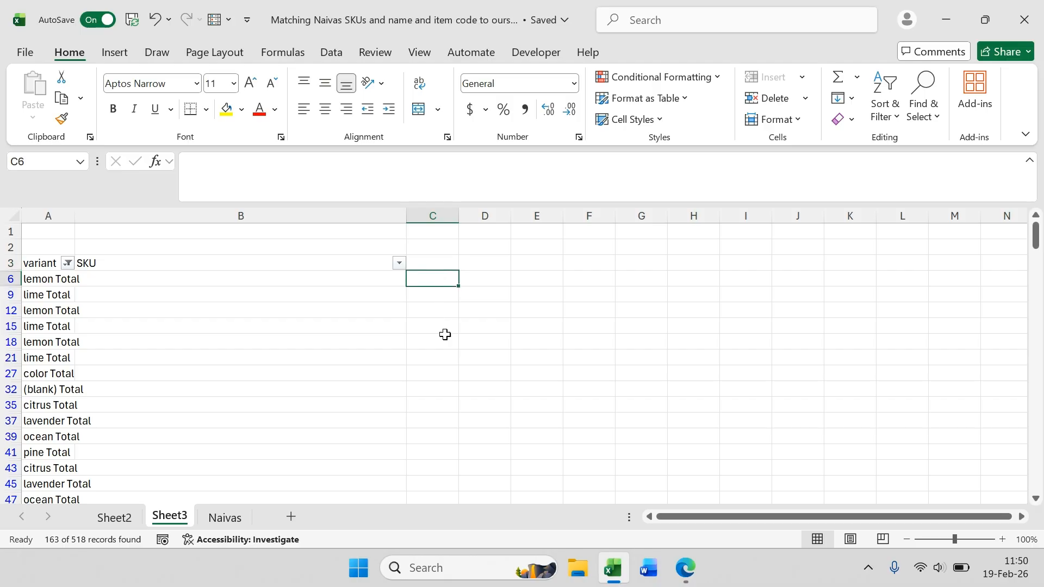
text(ss1)
key(Return)
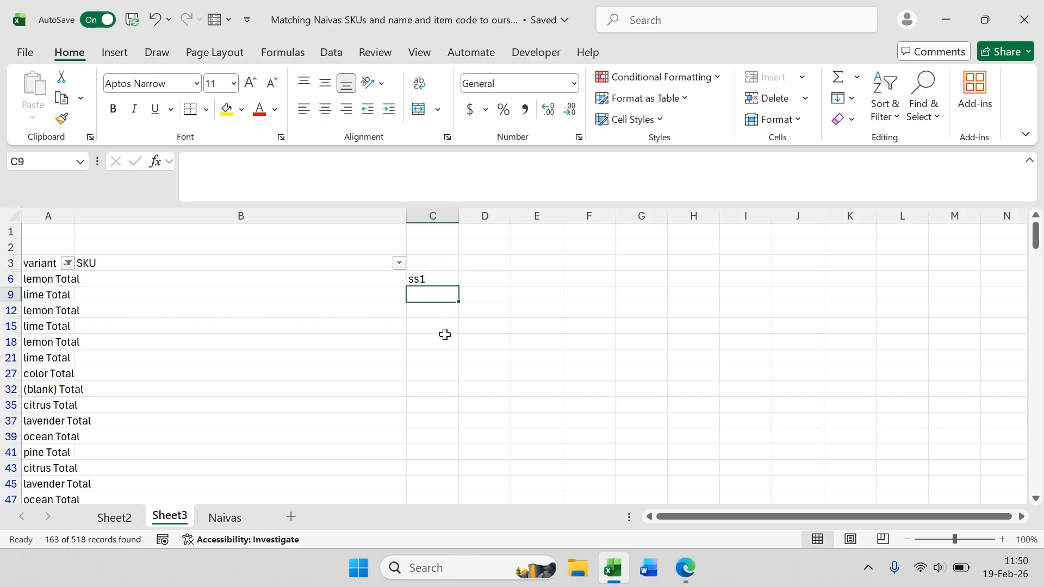
Step: Enter ss2 beside the lime Total row and fill it down to the citrus Total row
text(ss)
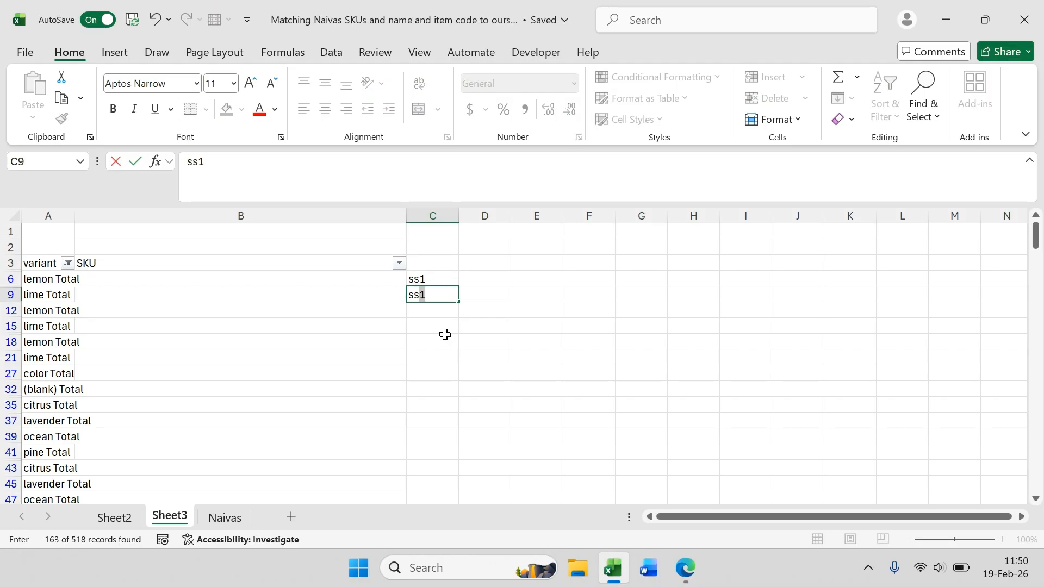
text(2)
key(Return)
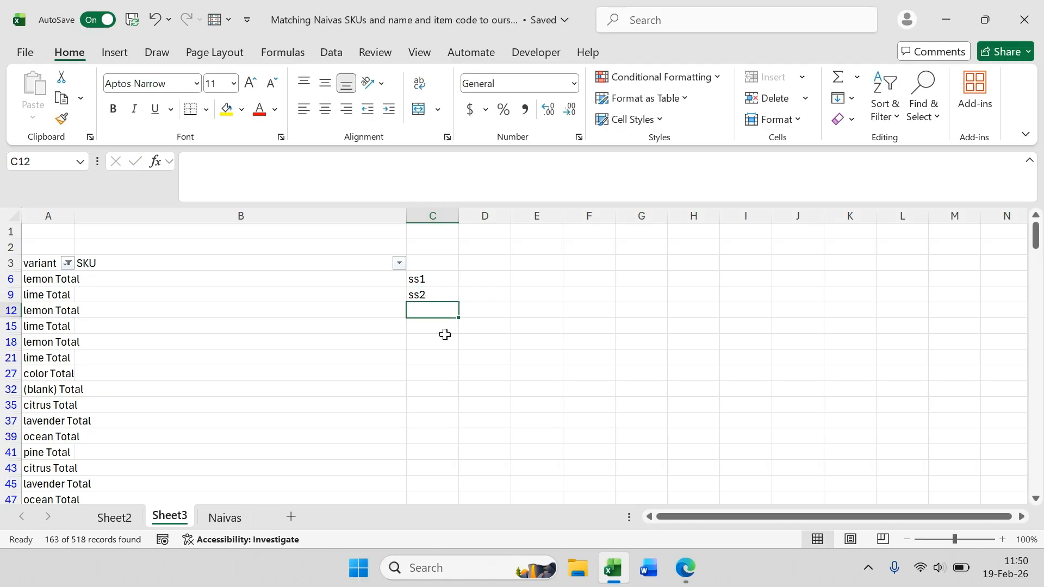
click(432, 294)
drag(461, 301, 451, 406)
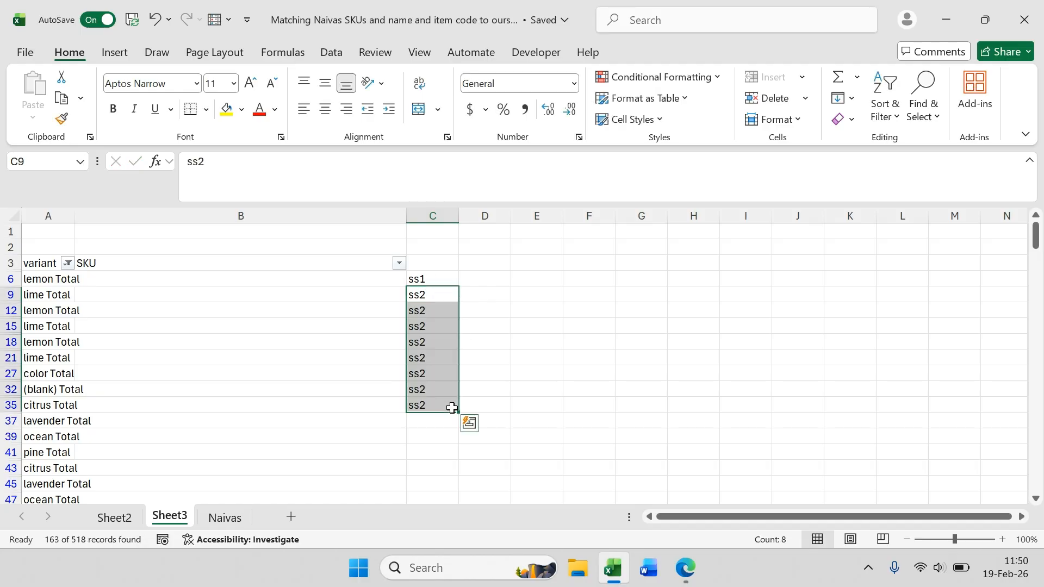
click(469, 423)
click(449, 452)
click(449, 452)
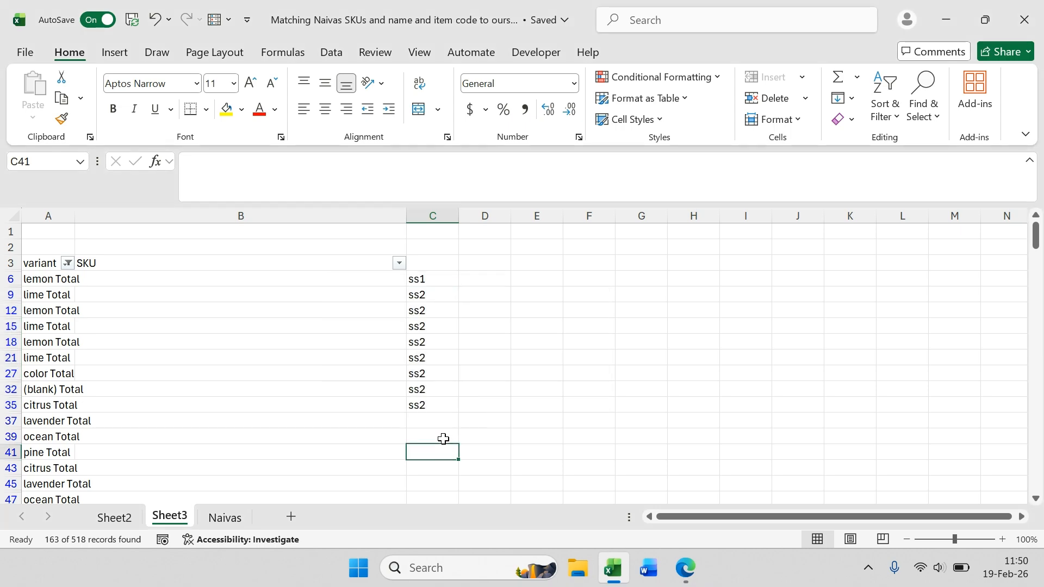
Step: Fill ss1 down column C from the first lemon Total row to the citrus Total row
click(443, 309)
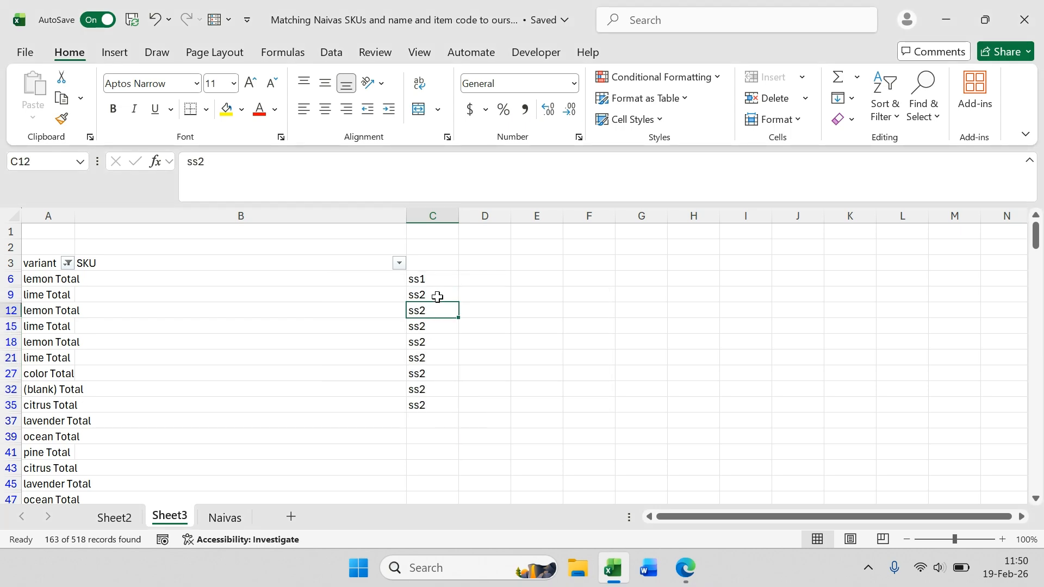
click(437, 296)
click(436, 276)
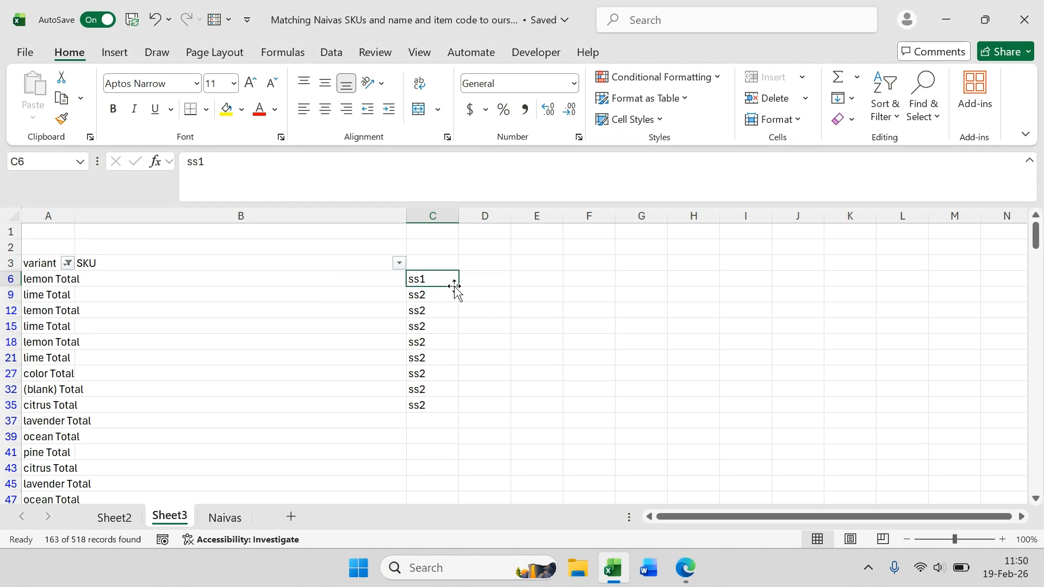
drag(456, 286, 453, 409)
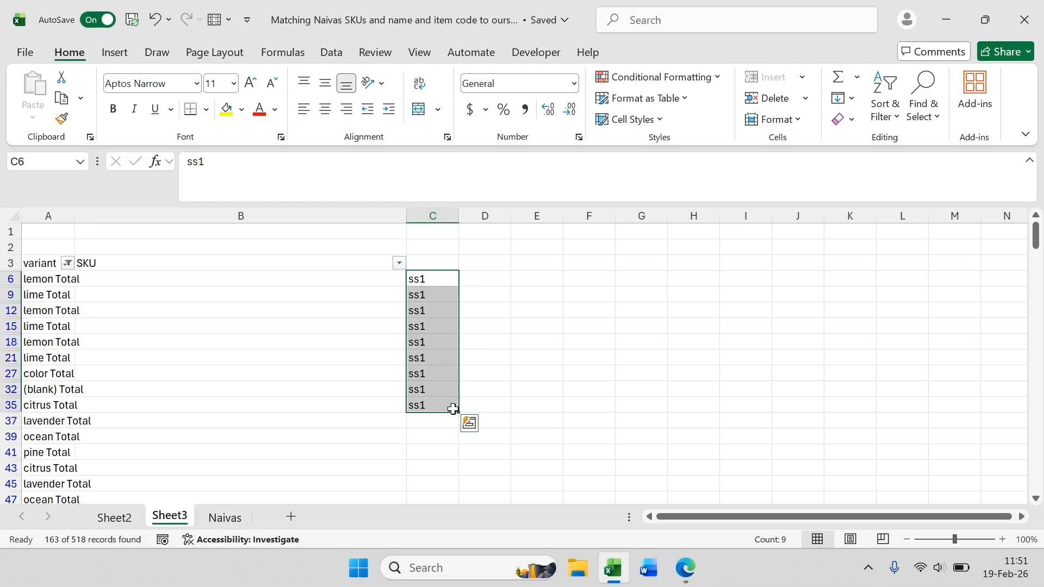
click(435, 279)
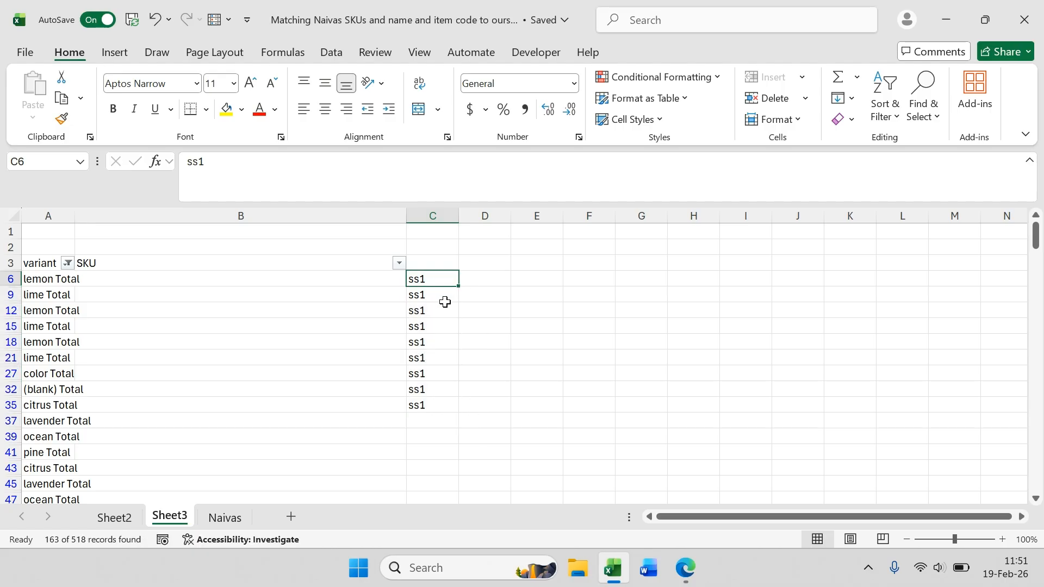
Step: Number the first three Total rows 1, 2 and 3 in column C and fill the 3 down to the ocean Total row
text(1)
key(Return)
text(2)
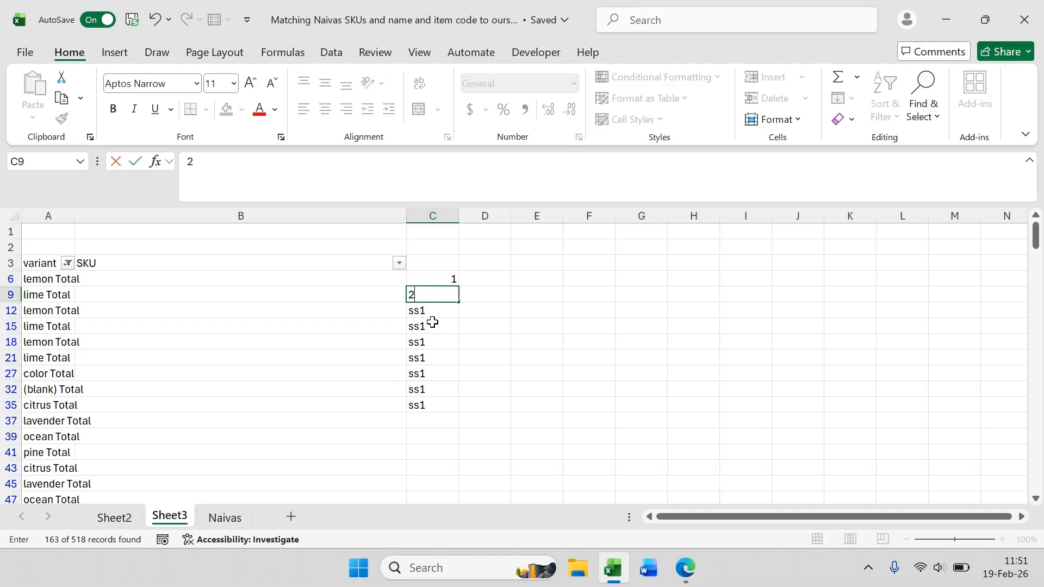
key(Return)
text(3)
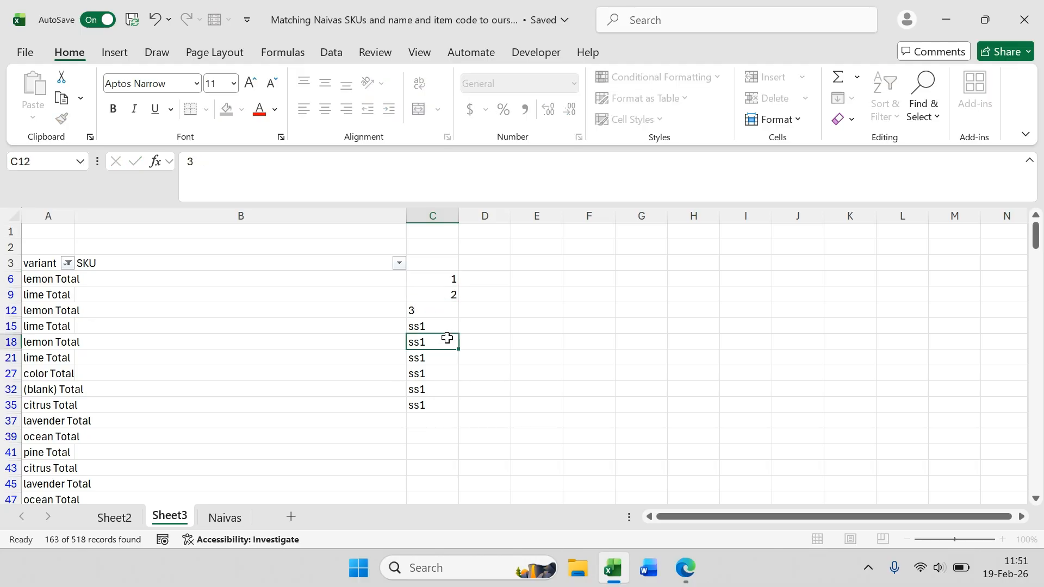
click(445, 317)
drag(461, 322, 459, 441)
click(444, 313)
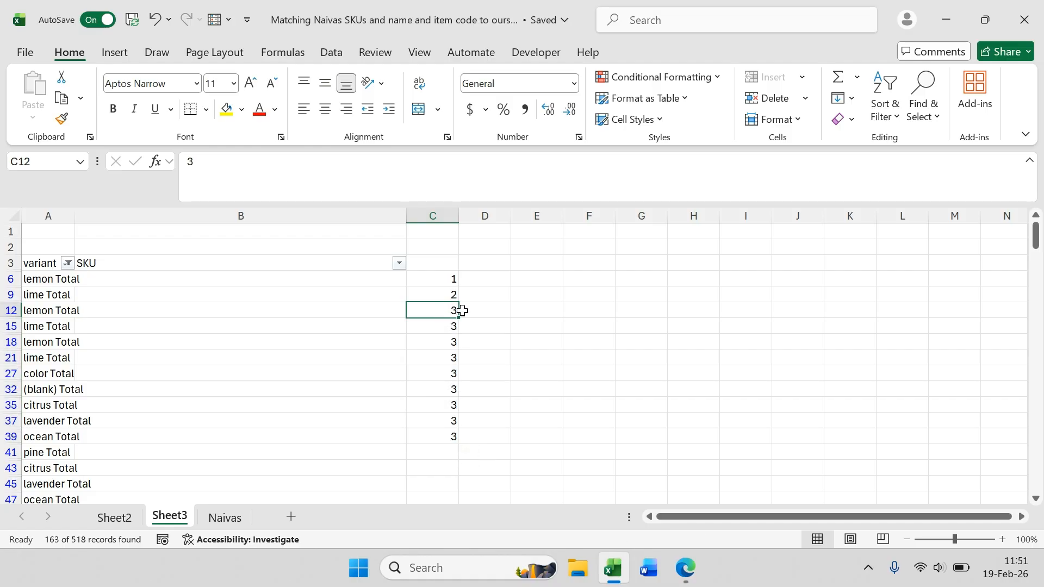
Step: Enter the formula =C6+1 beside the lime Total row and fill it down to the lavender Total row
key(Up)
key(Up)
click(450, 292)
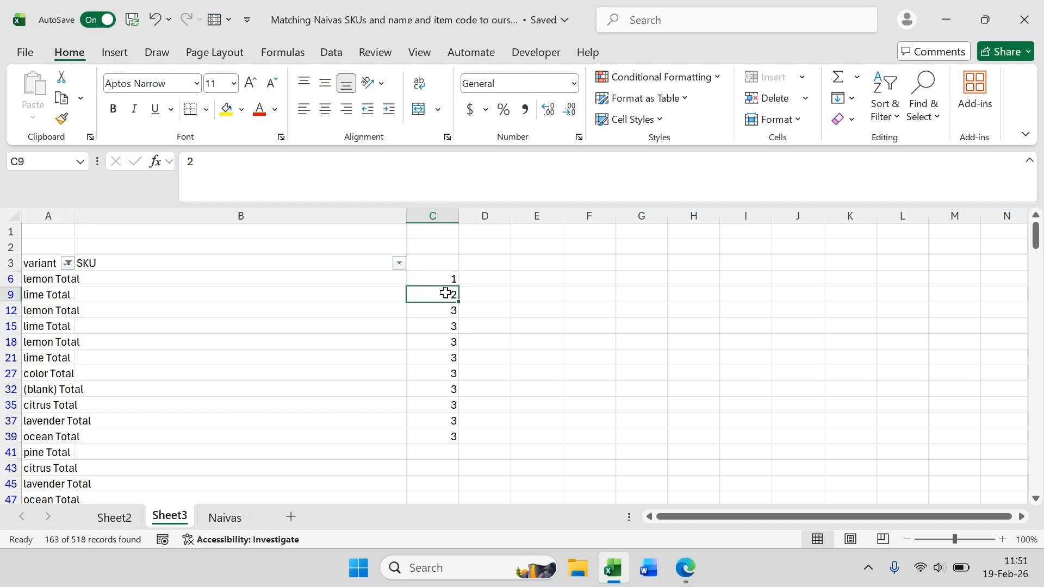
text(=)
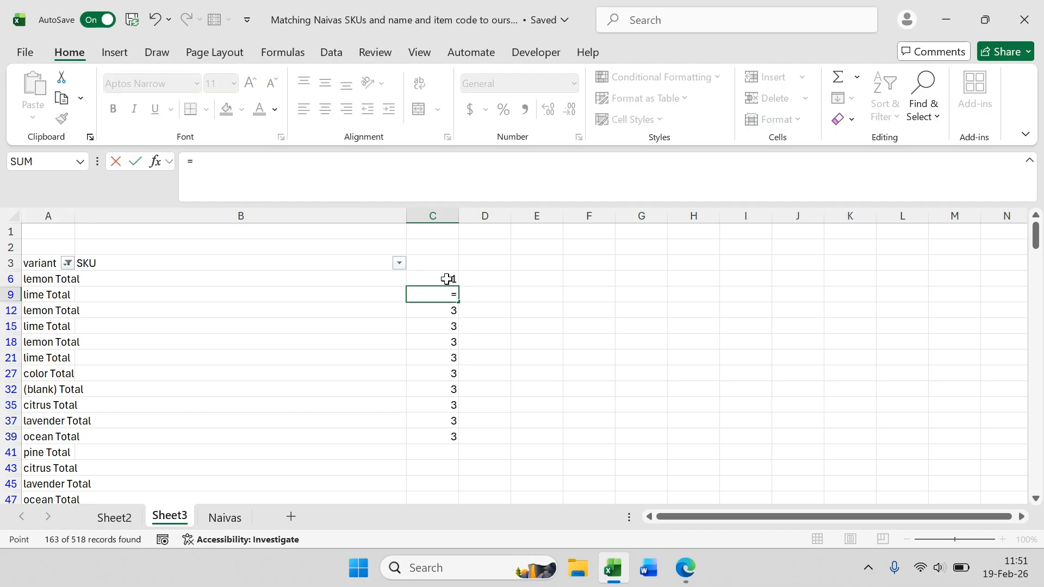
click(447, 279)
text(+)
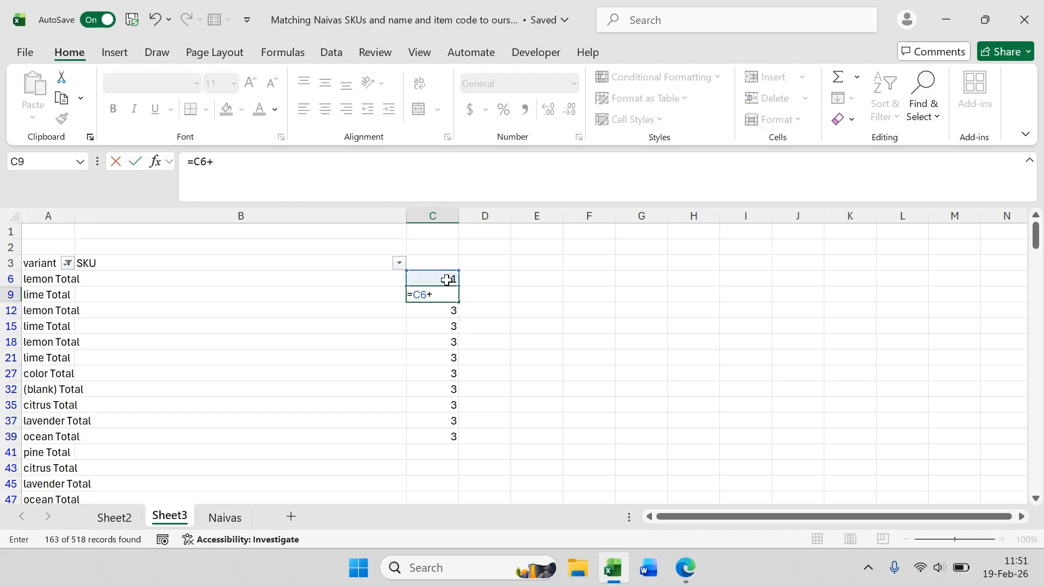
text(1)
key(Return)
click(451, 293)
drag(459, 302, 461, 425)
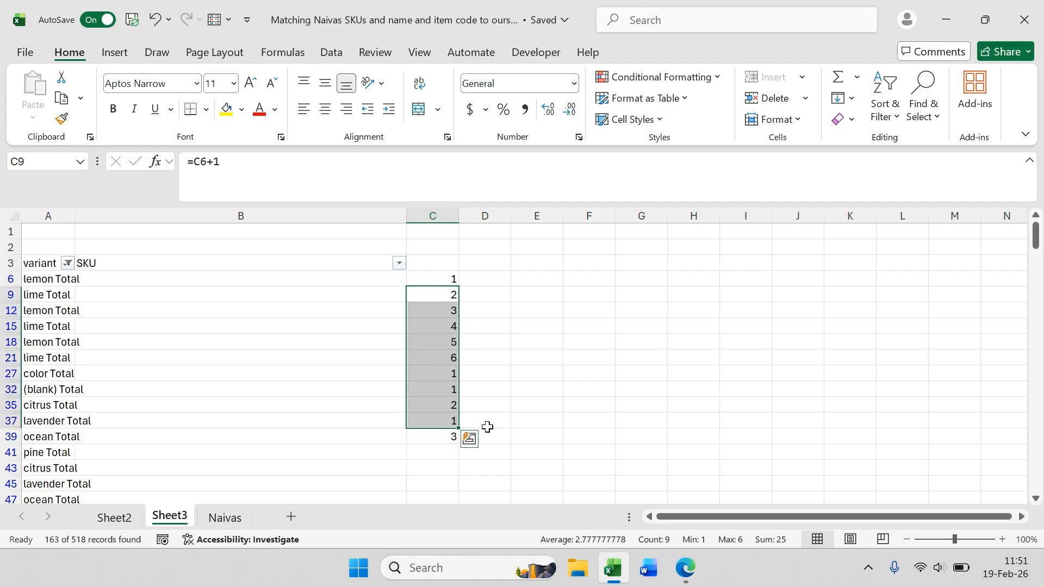
Step: Inspect the formulas in column C beside each Total row
click(452, 357)
click(455, 375)
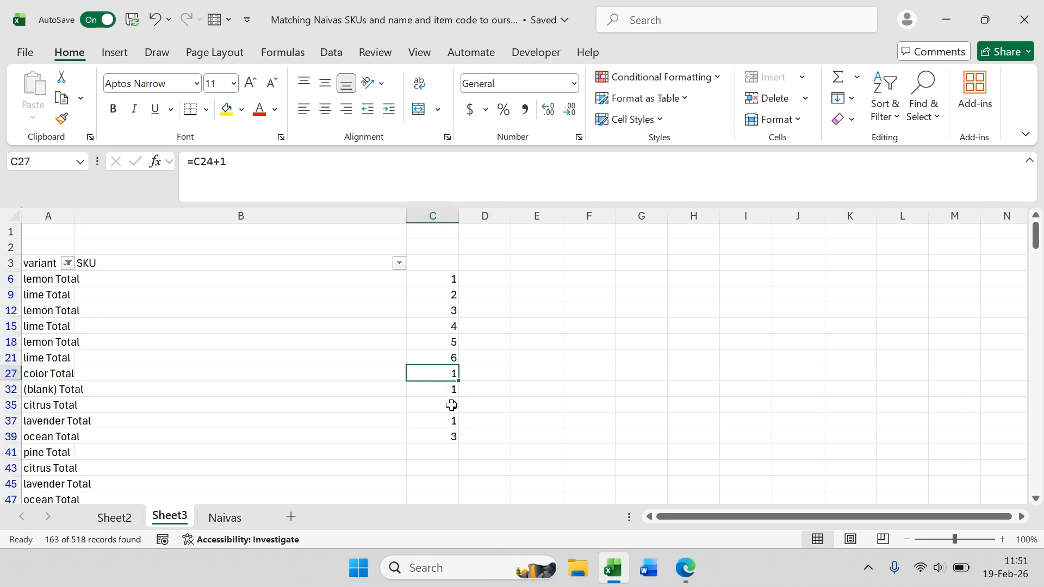
click(449, 357)
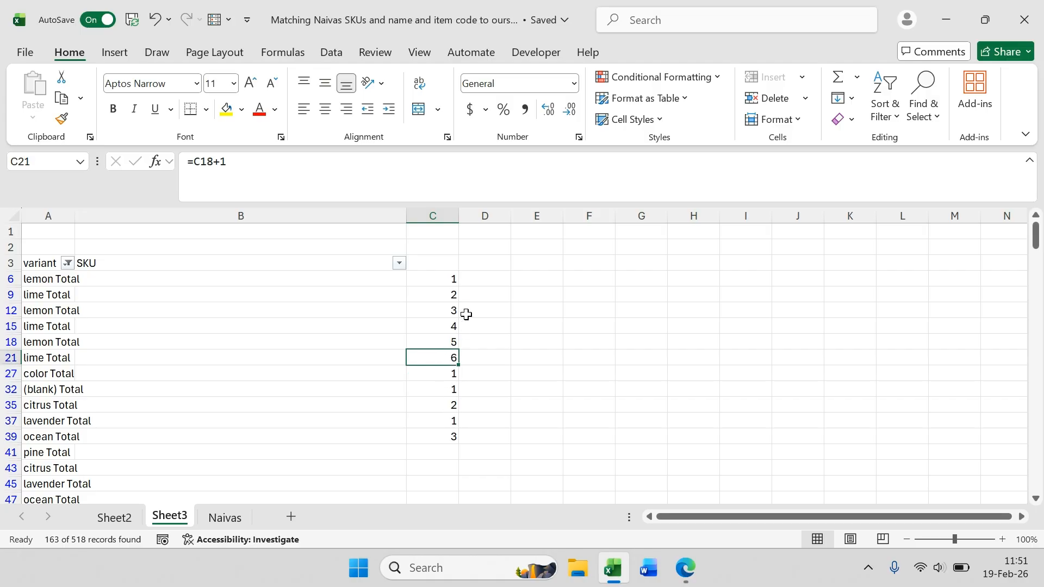
click(442, 280)
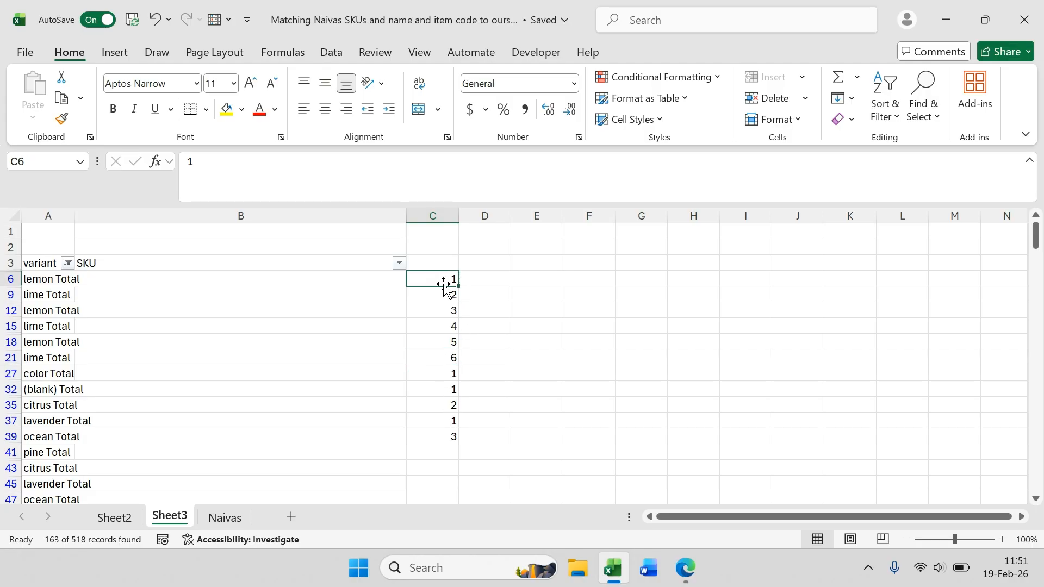
click(443, 295)
click(442, 326)
click(443, 337)
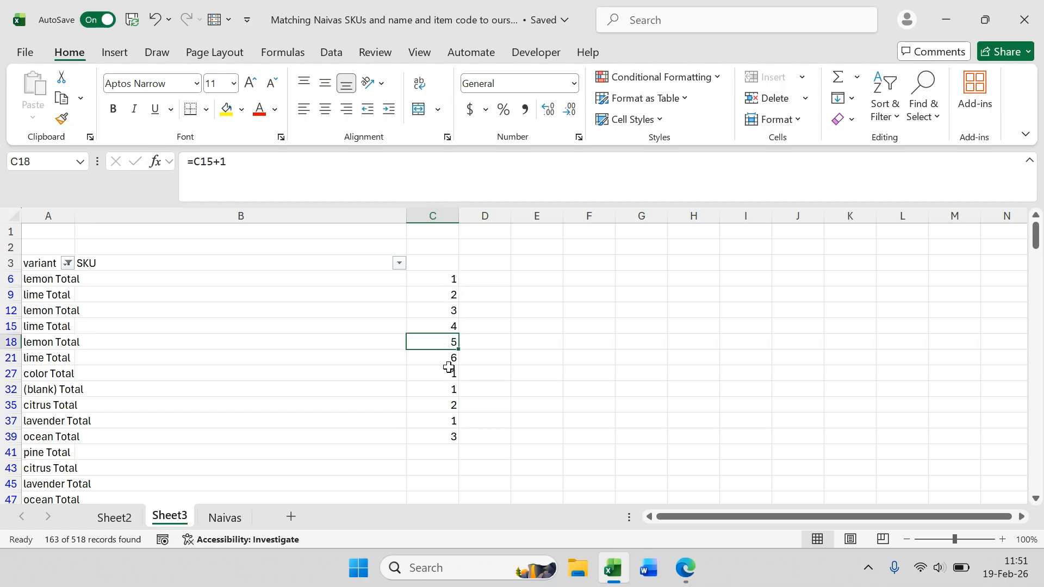
click(442, 358)
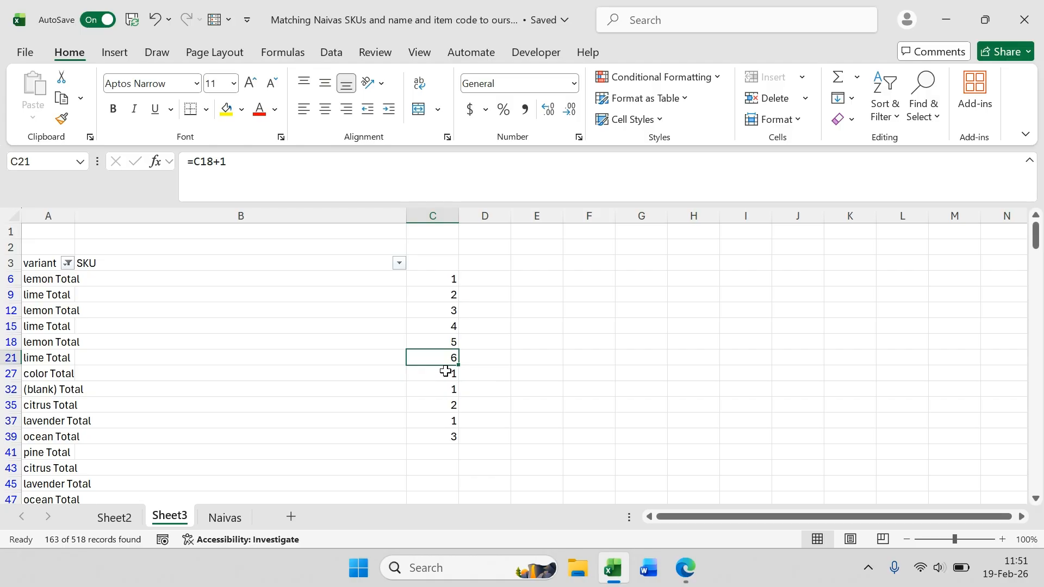
click(445, 372)
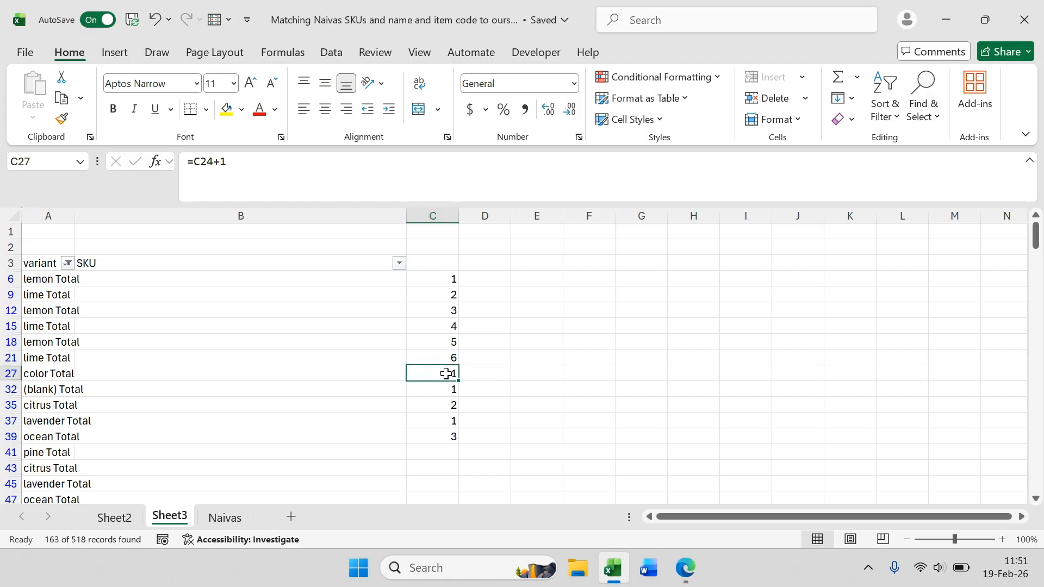
click(447, 358)
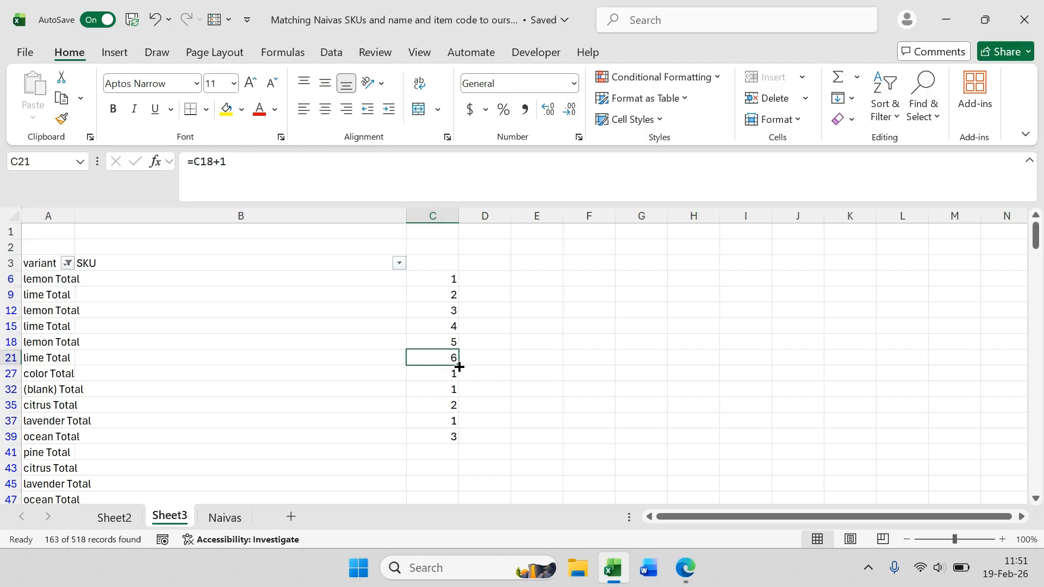
Step: Fill the lime Total formula down to the second lavender Total row
drag(459, 367, 459, 487)
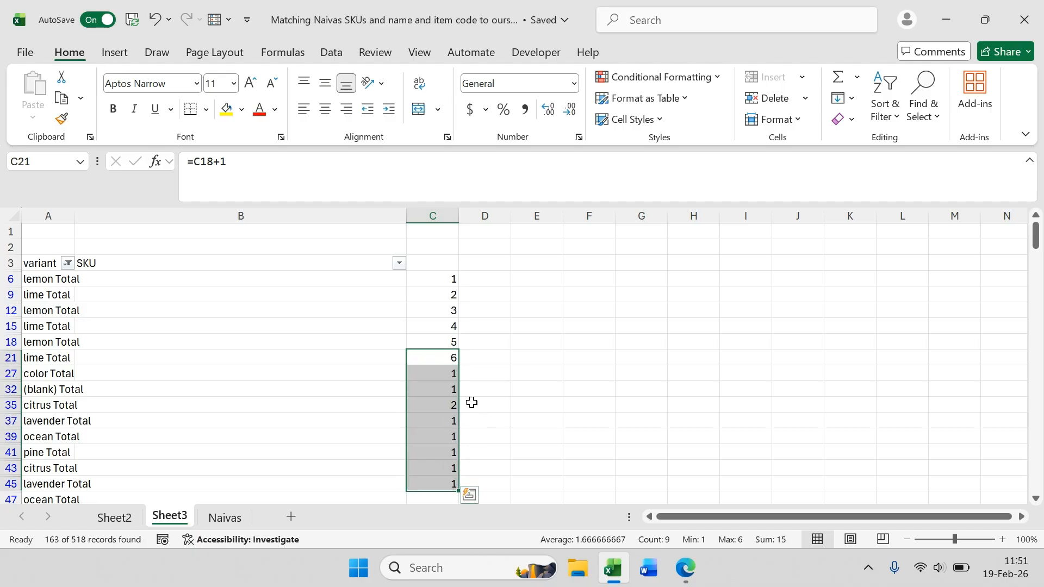
click(471, 402)
click(445, 359)
click(441, 372)
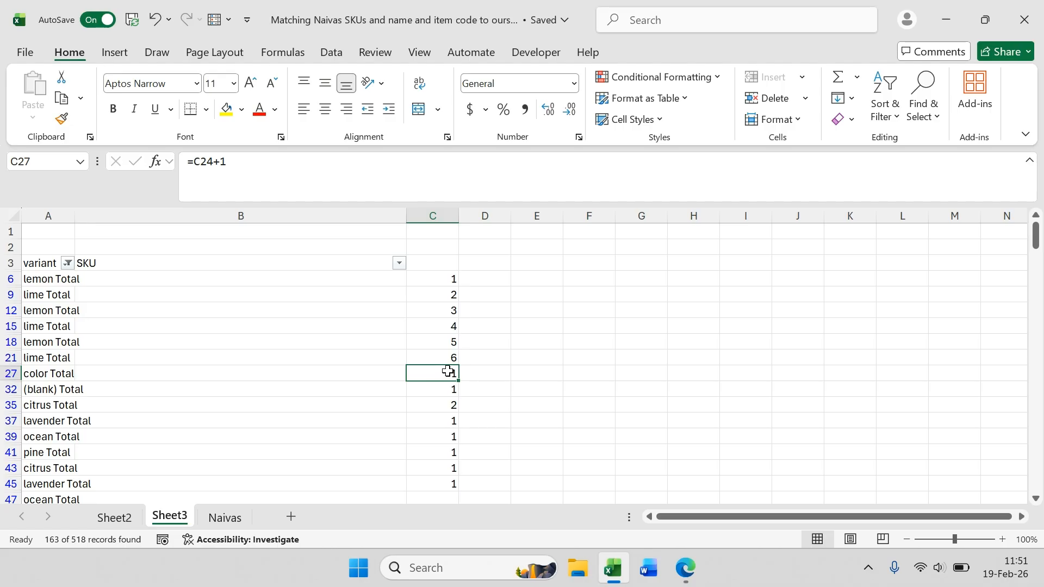
Step: Enter 7, 8 and 10 beside the color, (blank) and first lavender Total rows
text(7)
key(Return)
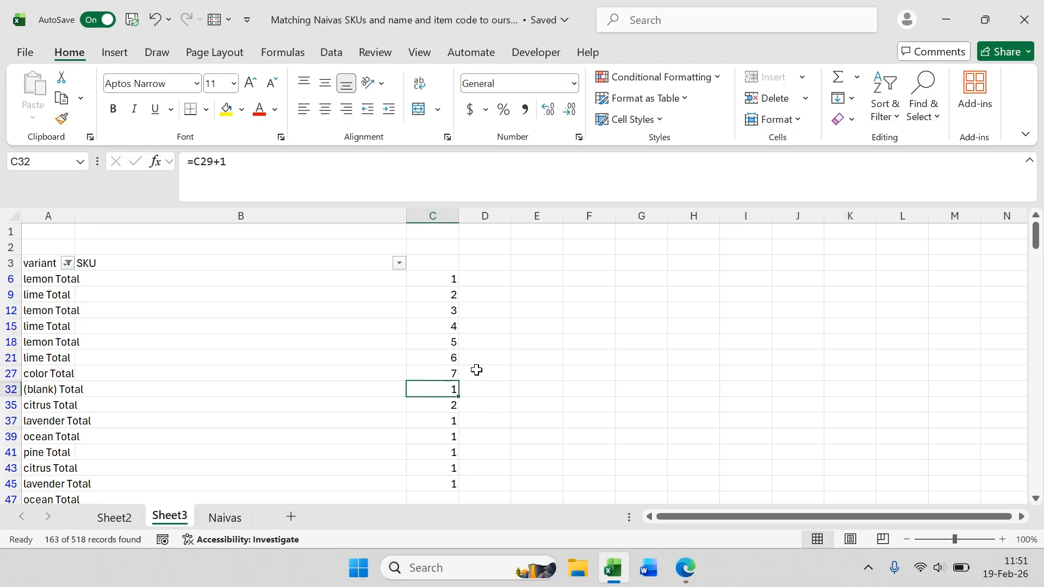
scroll(477, 371, down, 3)
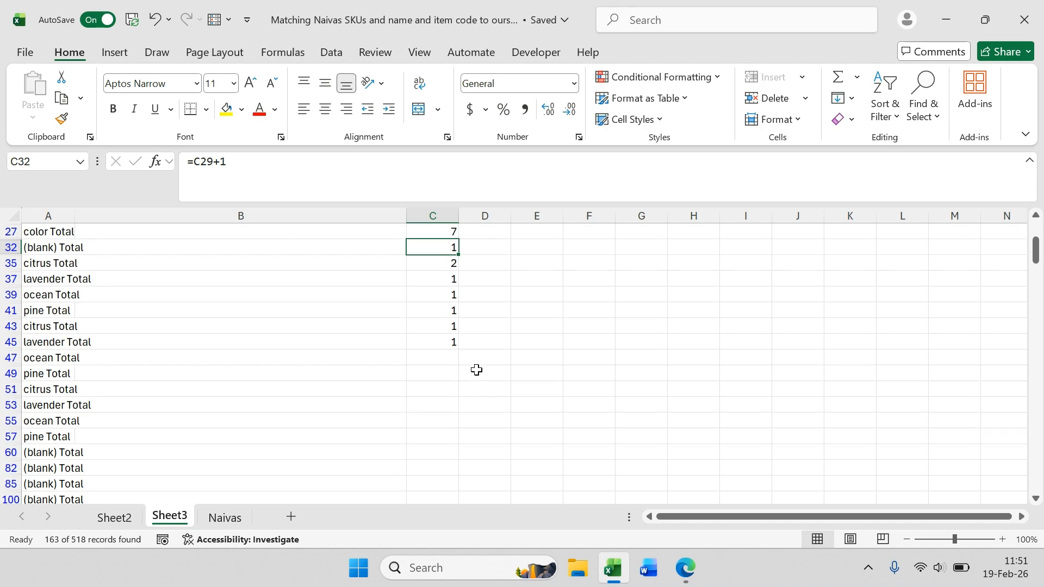
scroll(477, 371, down, 2)
scroll(477, 371, up, 4)
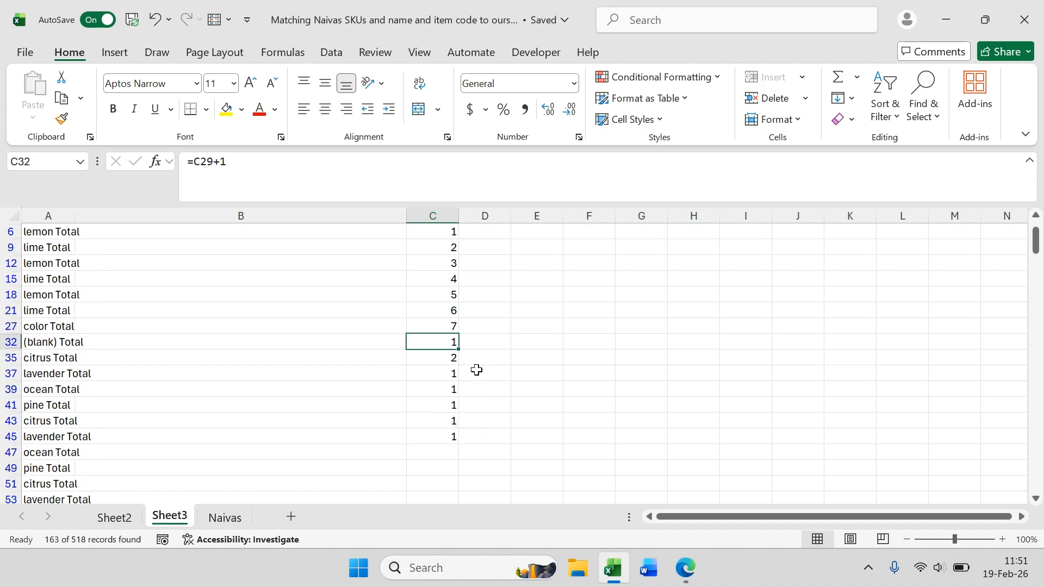
text(8)
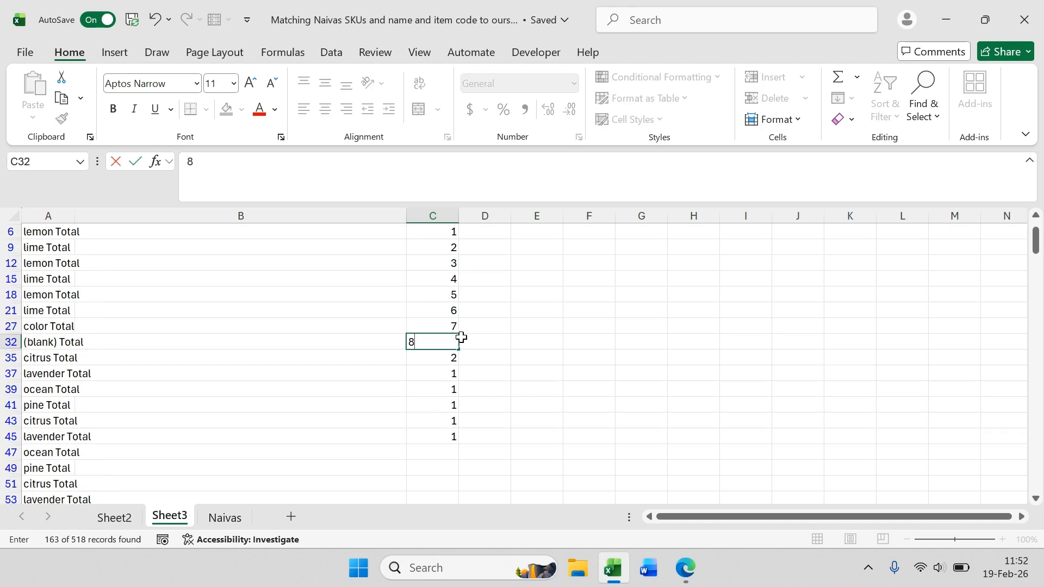
key(Return)
click(441, 374)
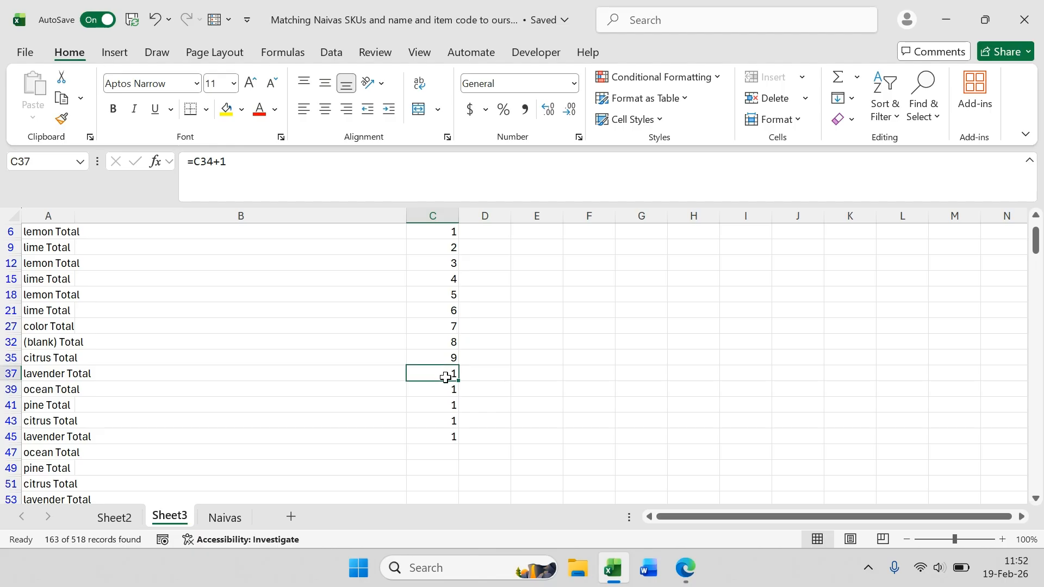
text(10)
key(Return)
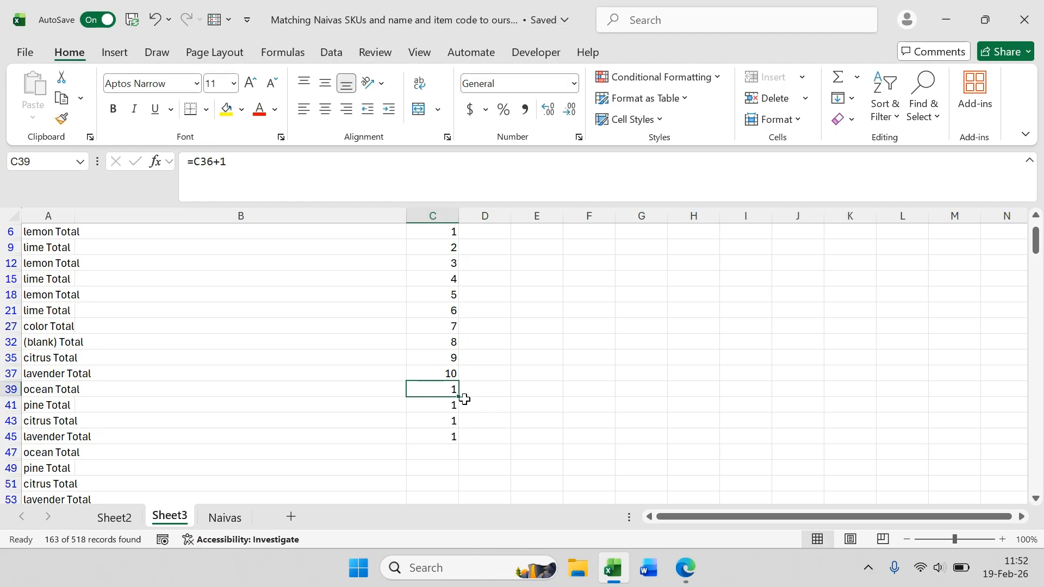
Step: Enter 11, 12, 13 and 14 beside the ocean, pine, citrus and second lavender Total rows
text(11)
key(Return)
text(12)
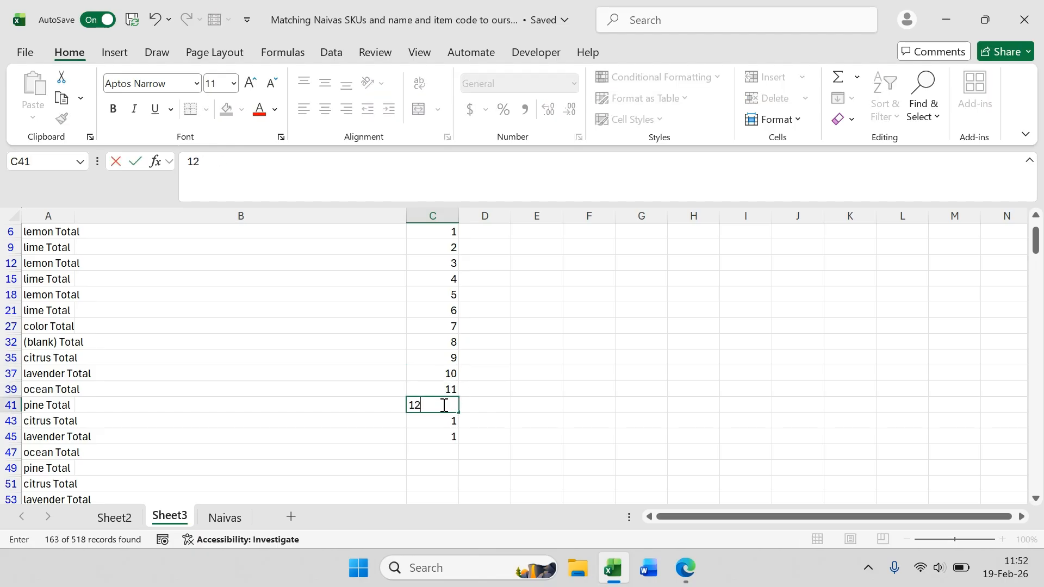
key(Return)
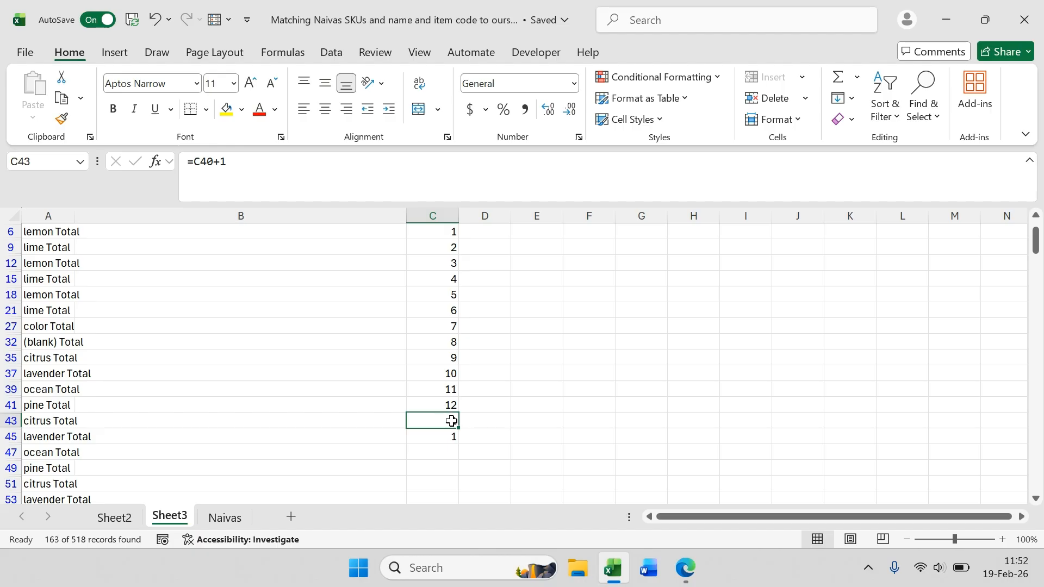
text(13)
key(Return)
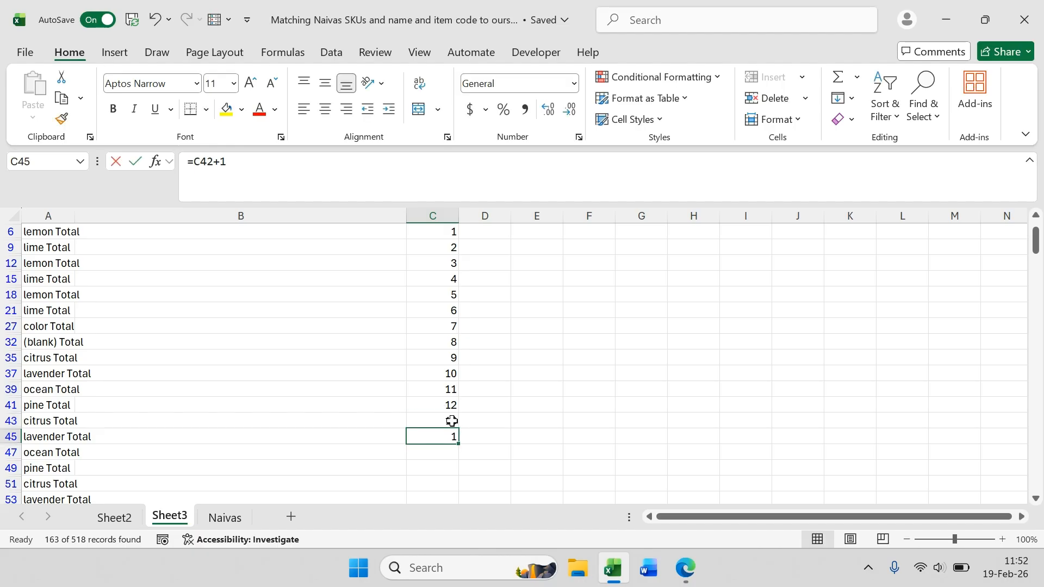
text(14)
click(475, 409)
scroll(479, 363, up, 1)
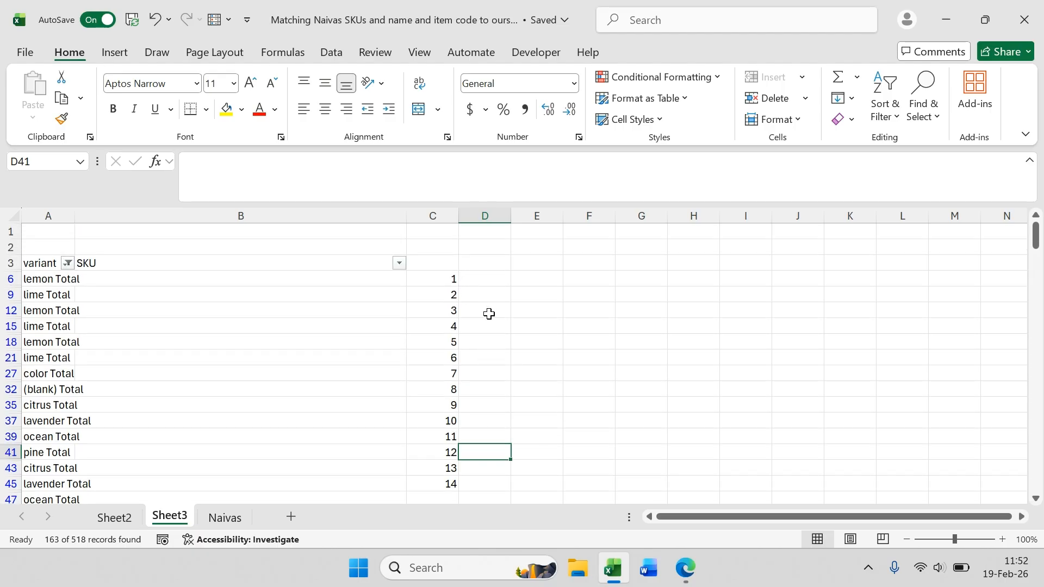
scroll(464, 337, down, 1)
scroll(463, 338, up, 1)
Step: Clear the variant filter to show all rows and enter 1 beside the first lemon item in C4
click(68, 264)
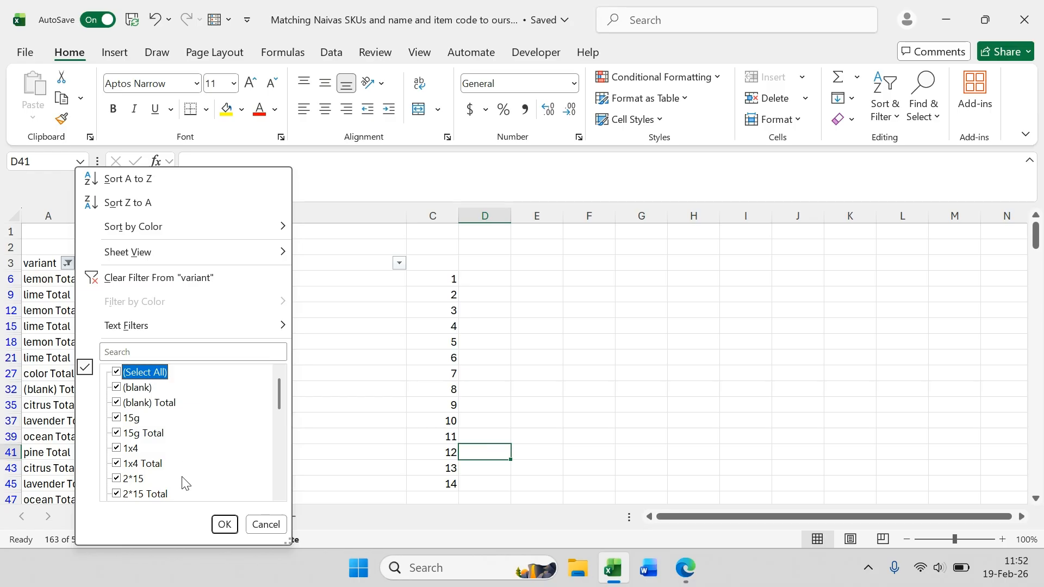
click(225, 526)
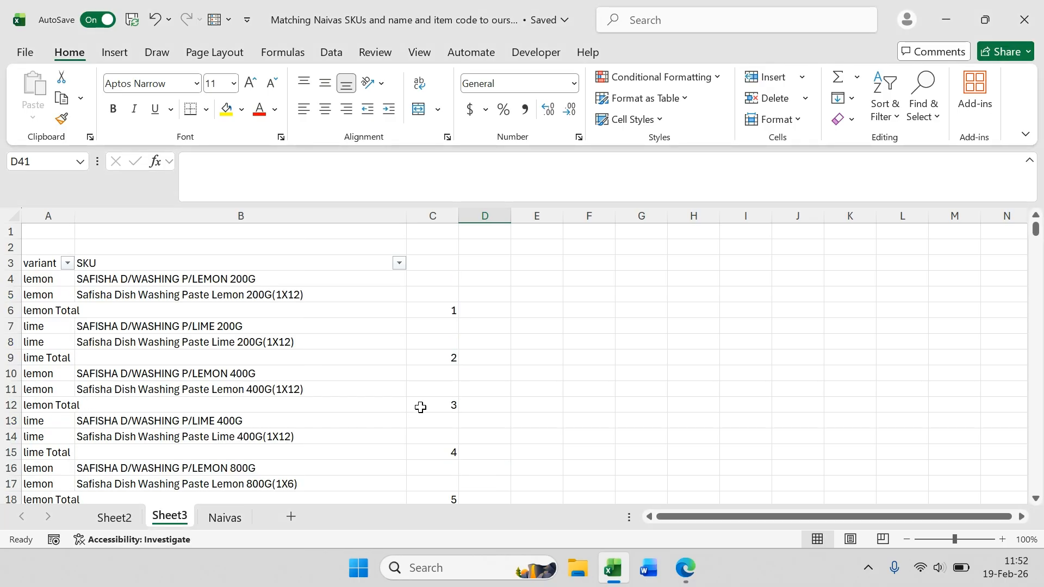
click(434, 280)
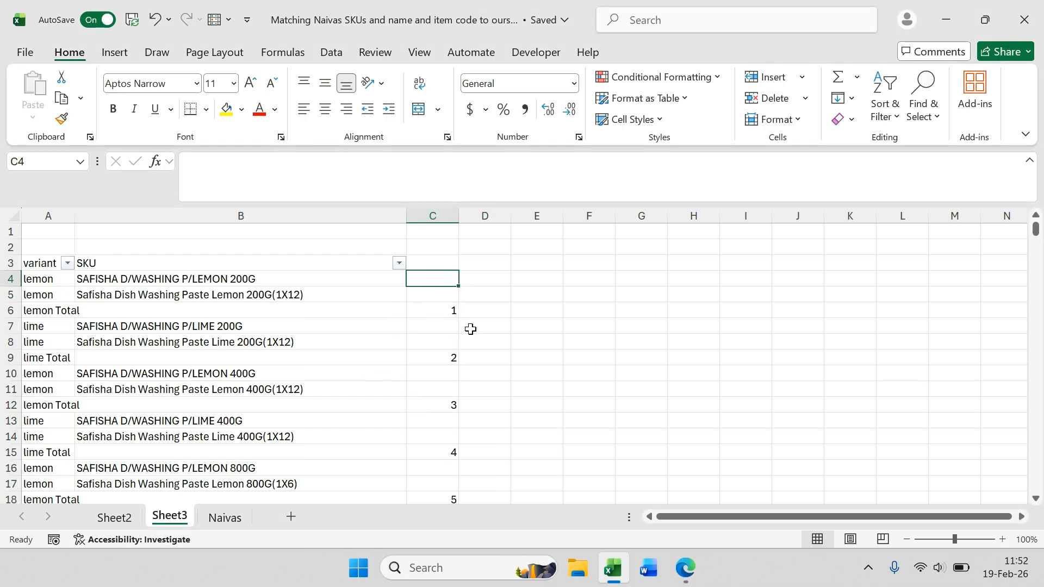
text(1)
key(Return)
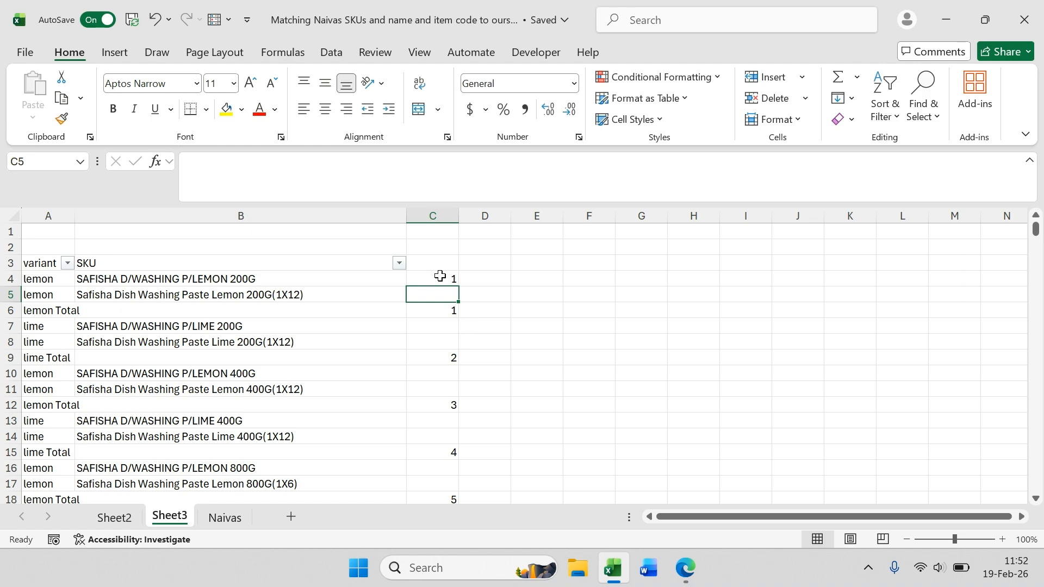
Step: Select C4:C45, pick only its blank cells, and fill them all with a formula referencing the cell above
drag(440, 276, 447, 460)
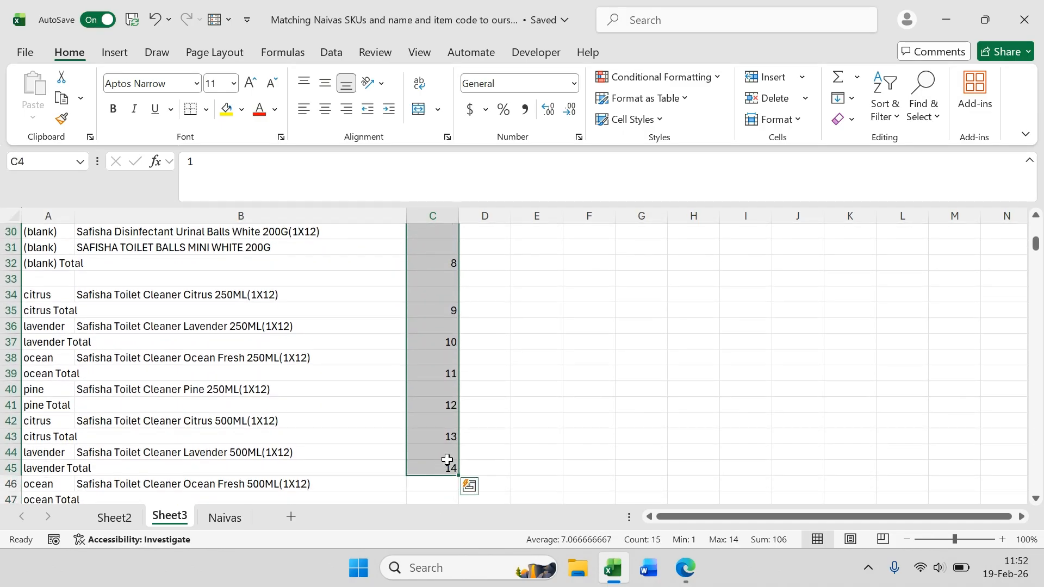
key(ctrl+g)
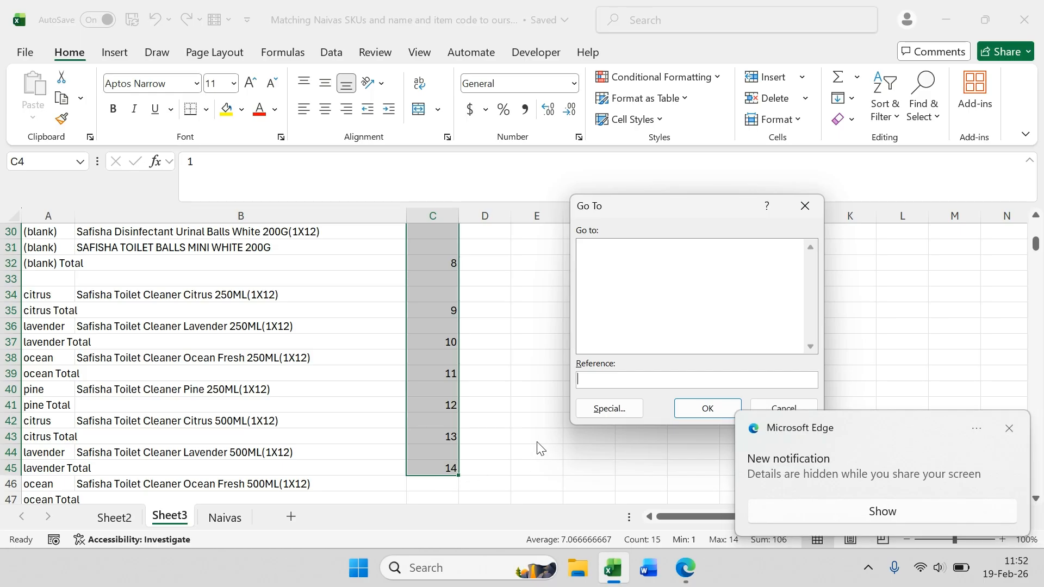
click(604, 408)
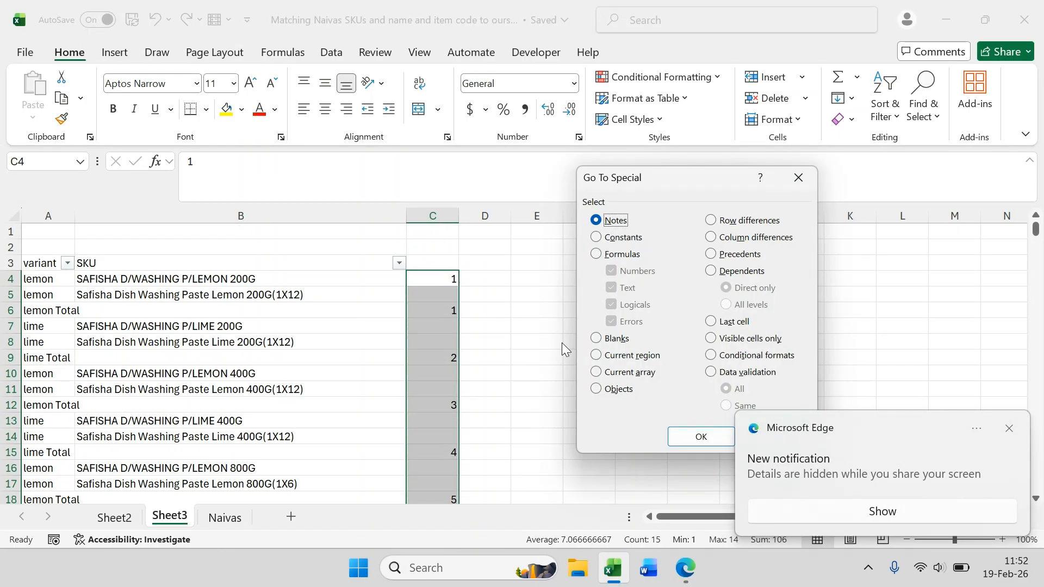
click(607, 337)
click(700, 437)
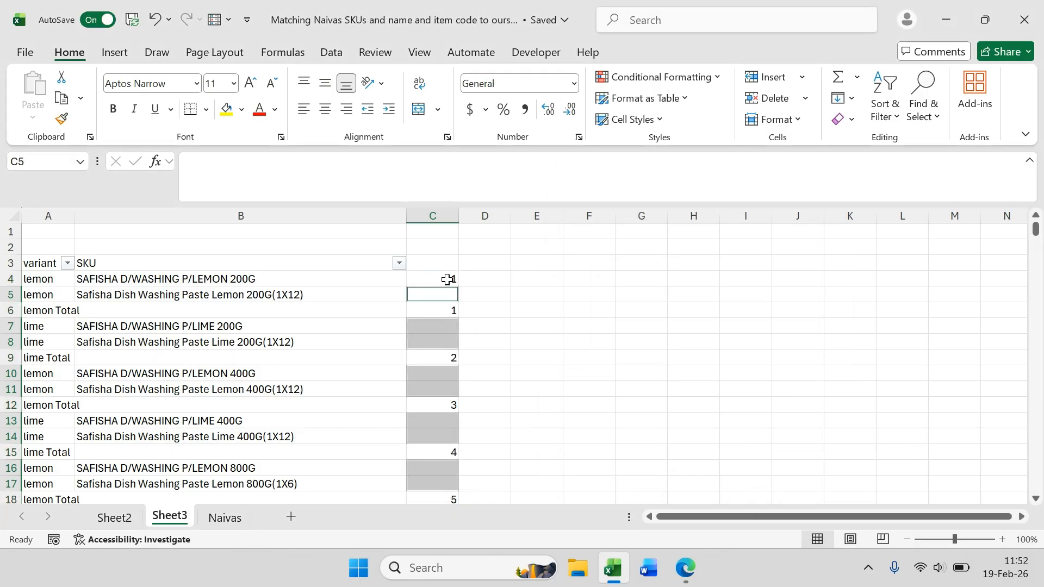
text(=)
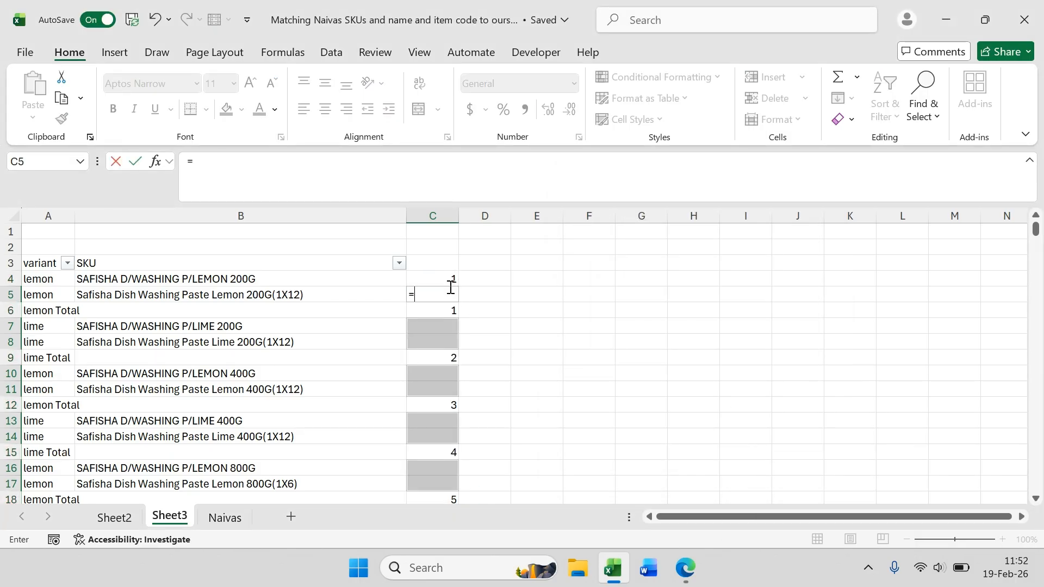
click(445, 280)
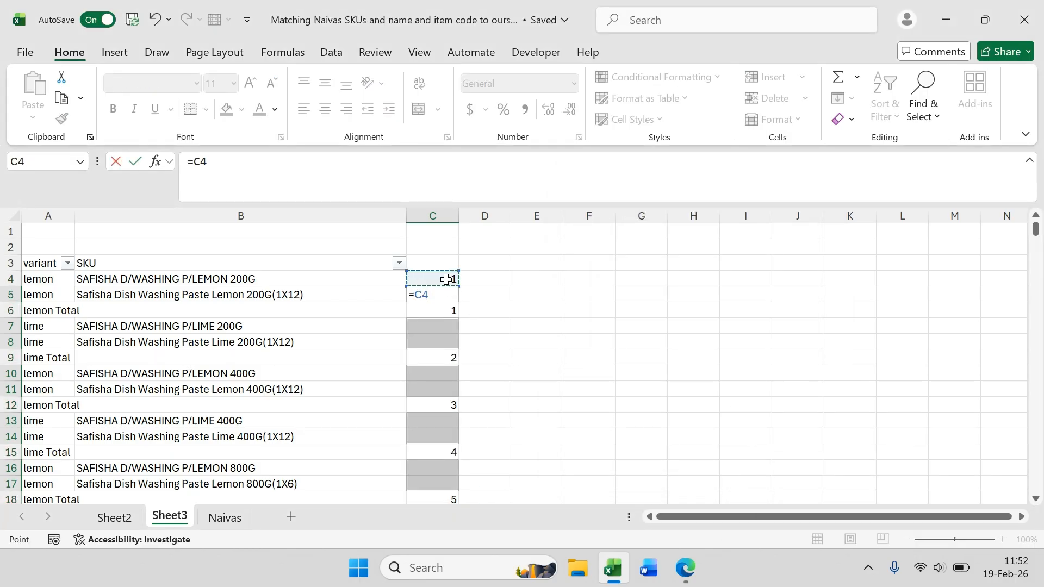
key(ctrl+Return)
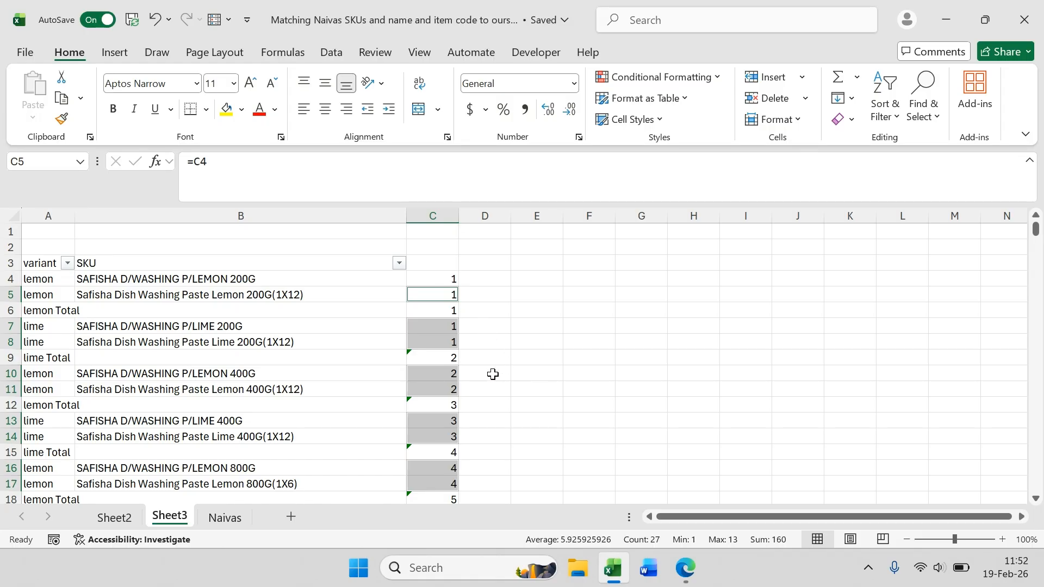
Step: Inspect the filled formulas and selections in column C for the lemon and lime rows
click(456, 421)
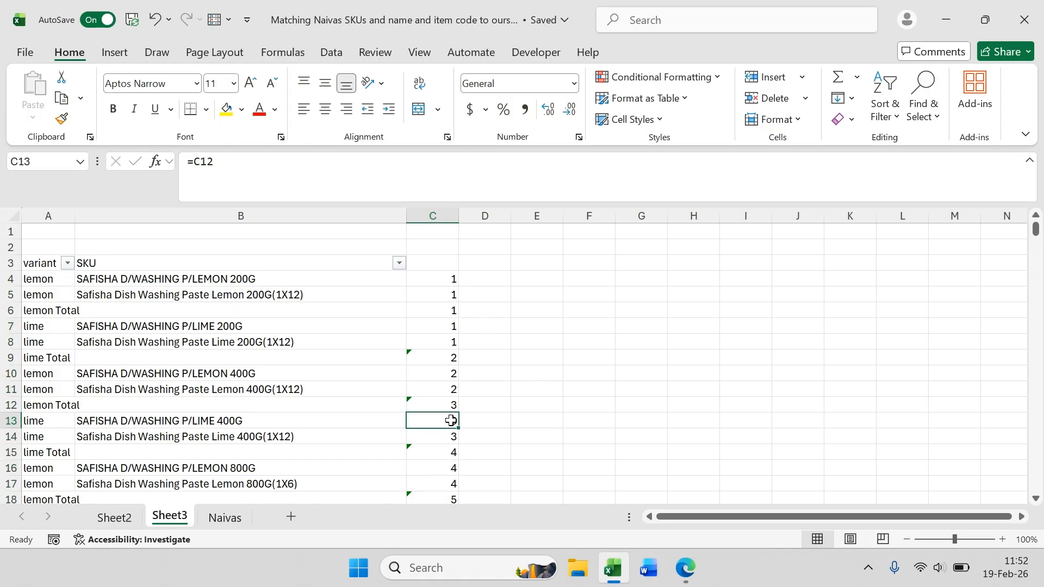
drag(444, 281, 442, 295)
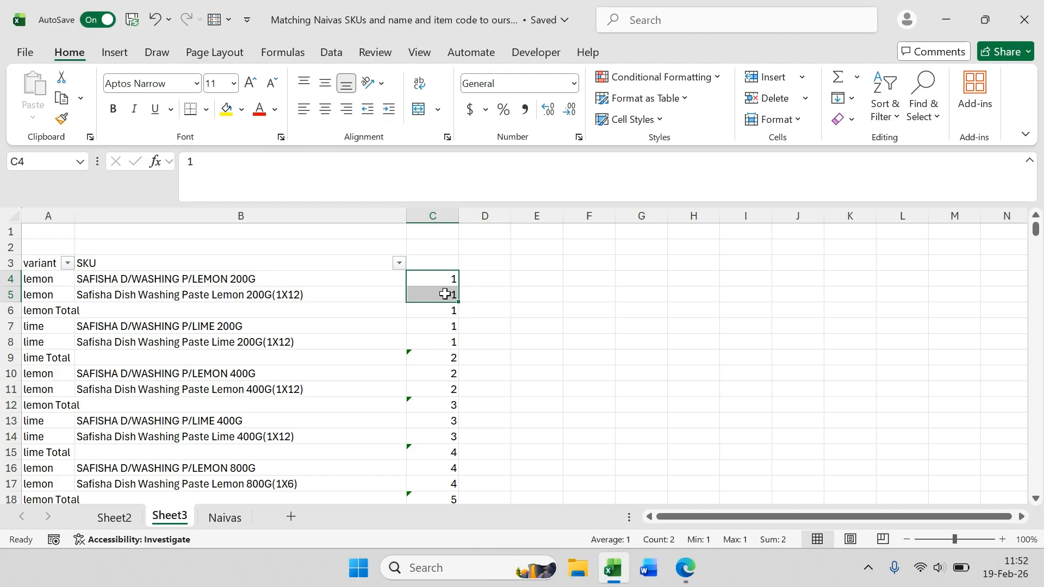
drag(445, 346, 453, 444)
scroll(444, 422, down, 1)
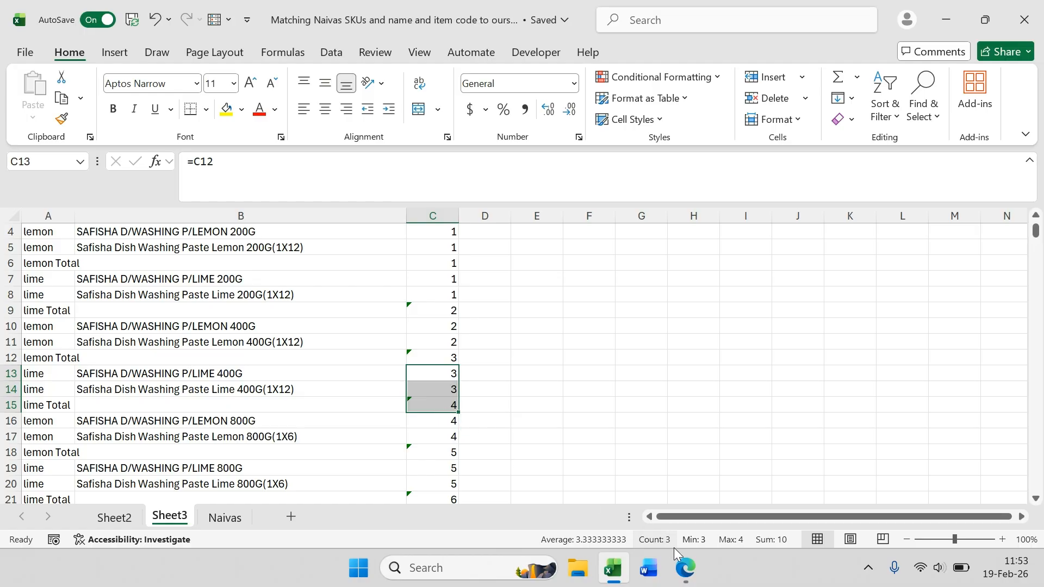
mouse_move(685, 567)
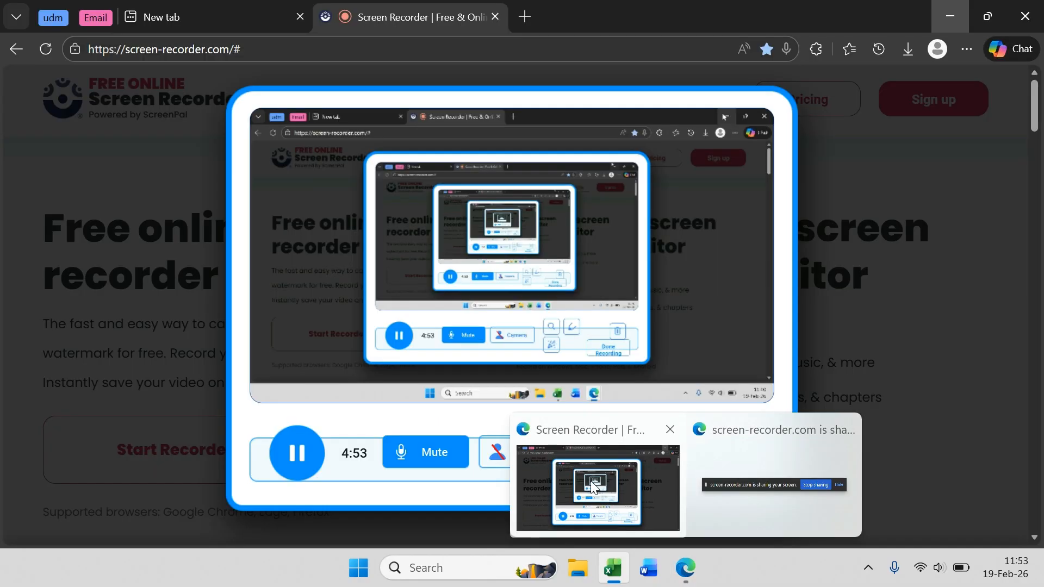
click(594, 488)
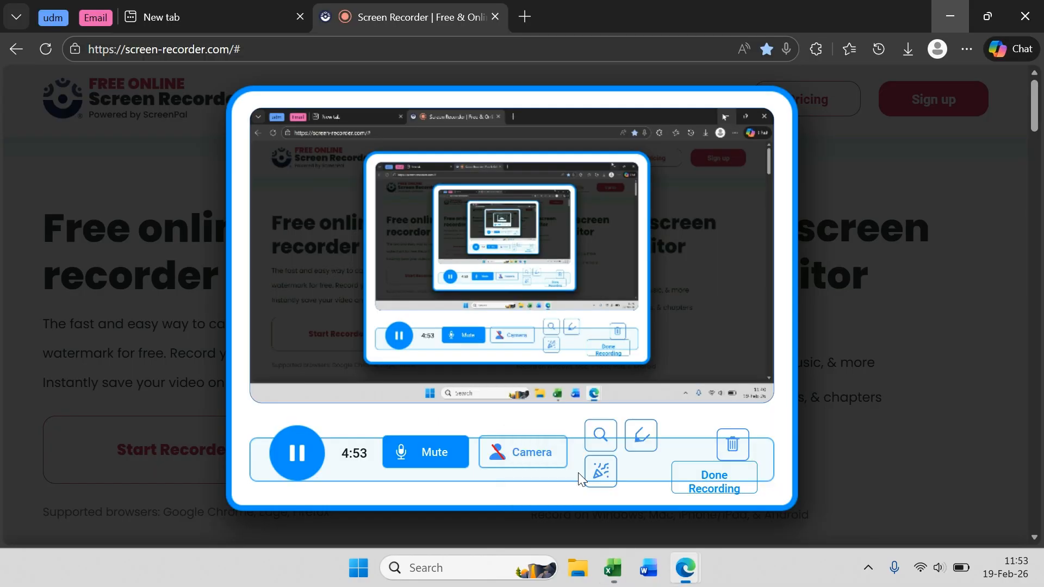